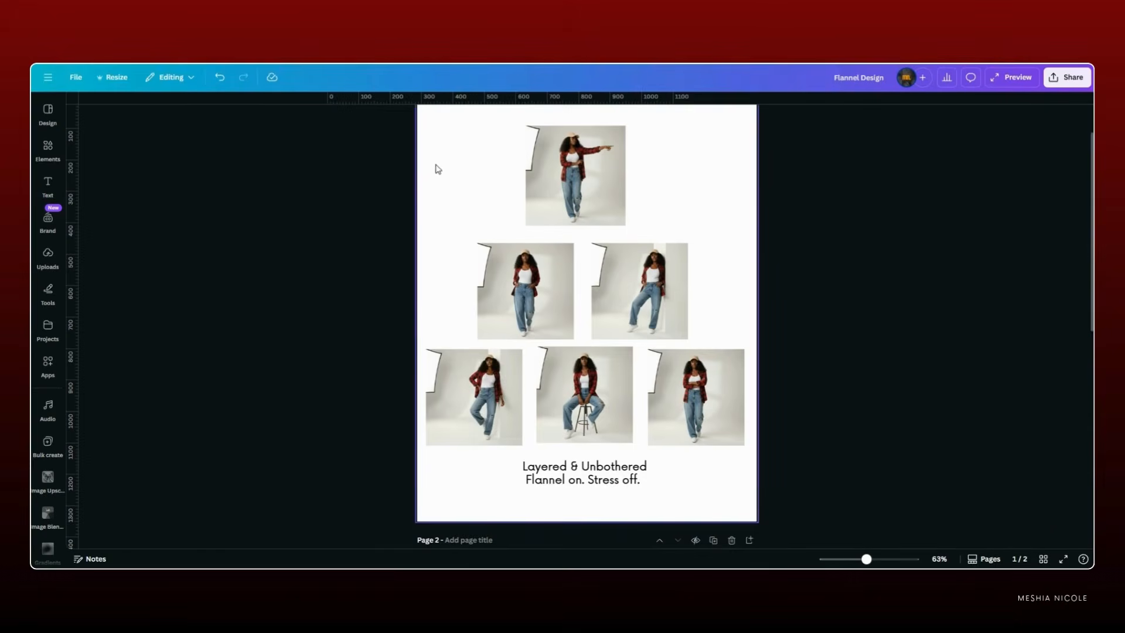
scroll(438, 169, up, 1)
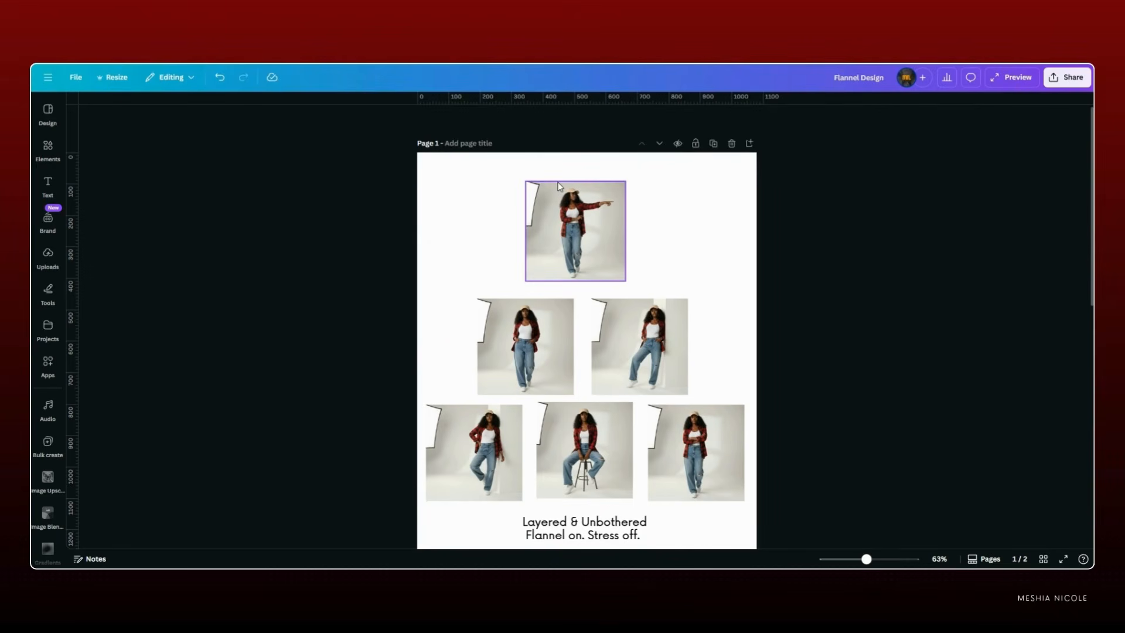
scroll(586, 211, down, 3)
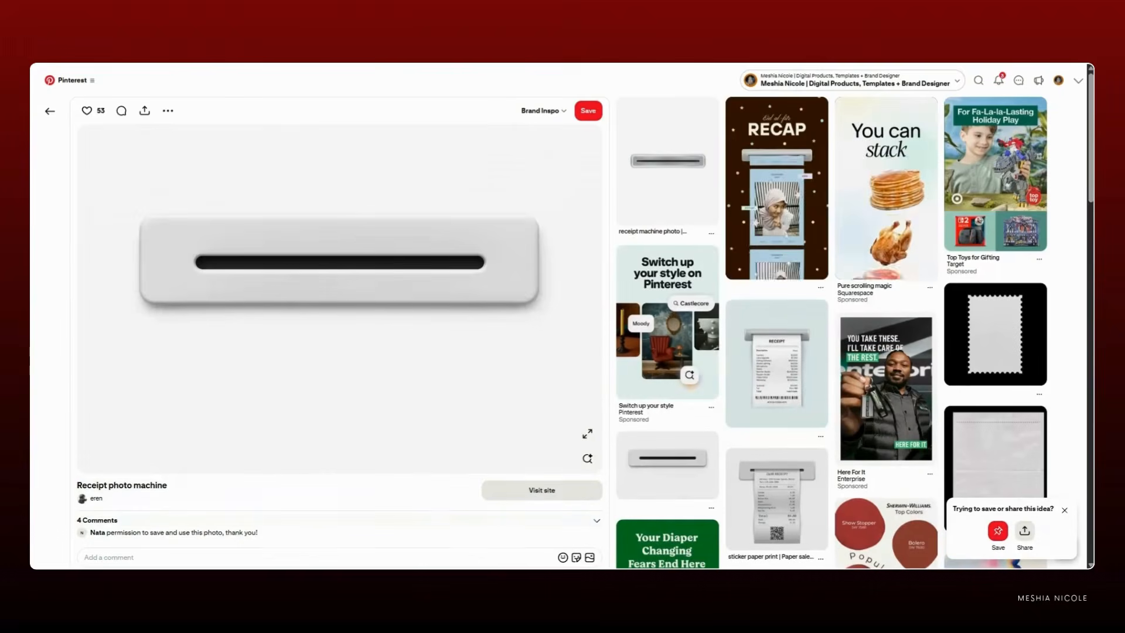
- Copy the receipt photo machine image from Pinterest and paste it onto page 1 of the Flannel Design in Canva
right_click(387, 166)
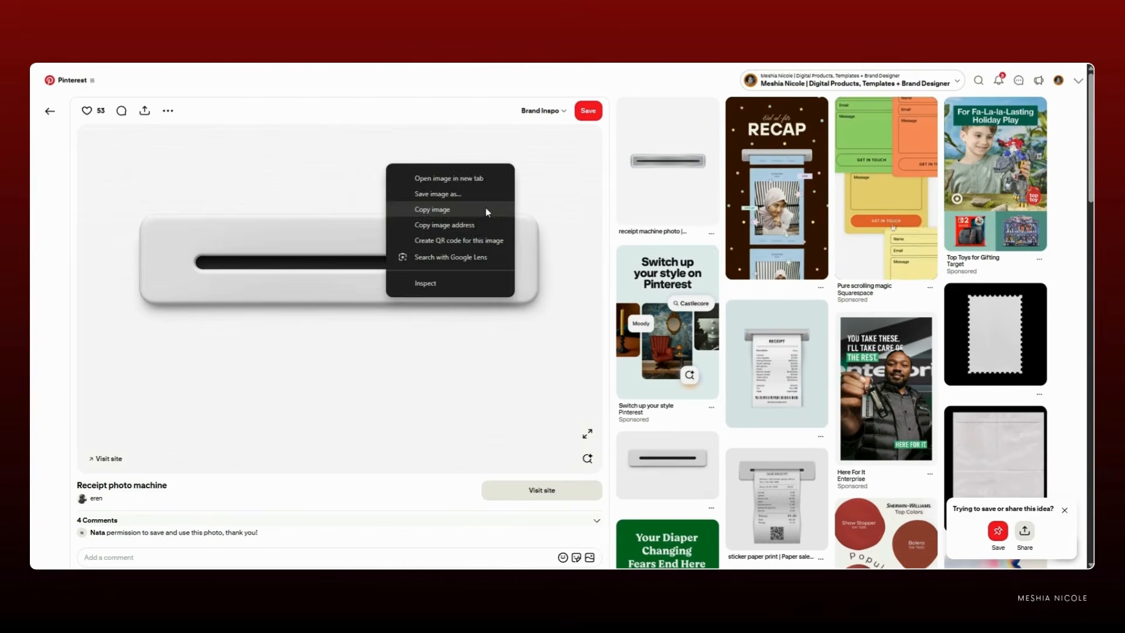
click(482, 210)
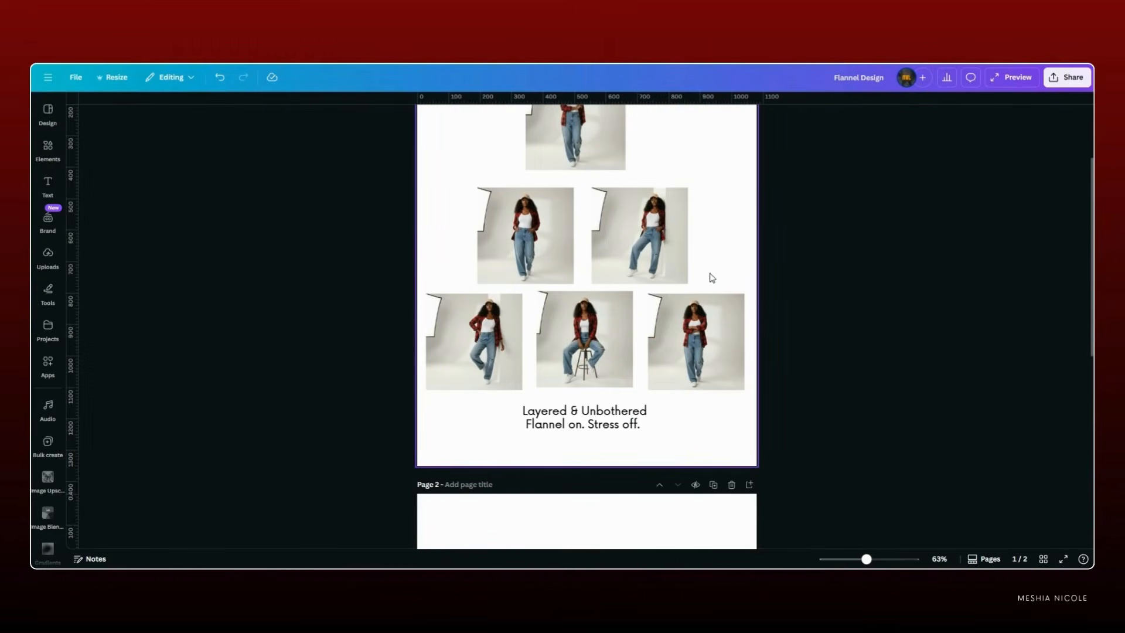
click(729, 269)
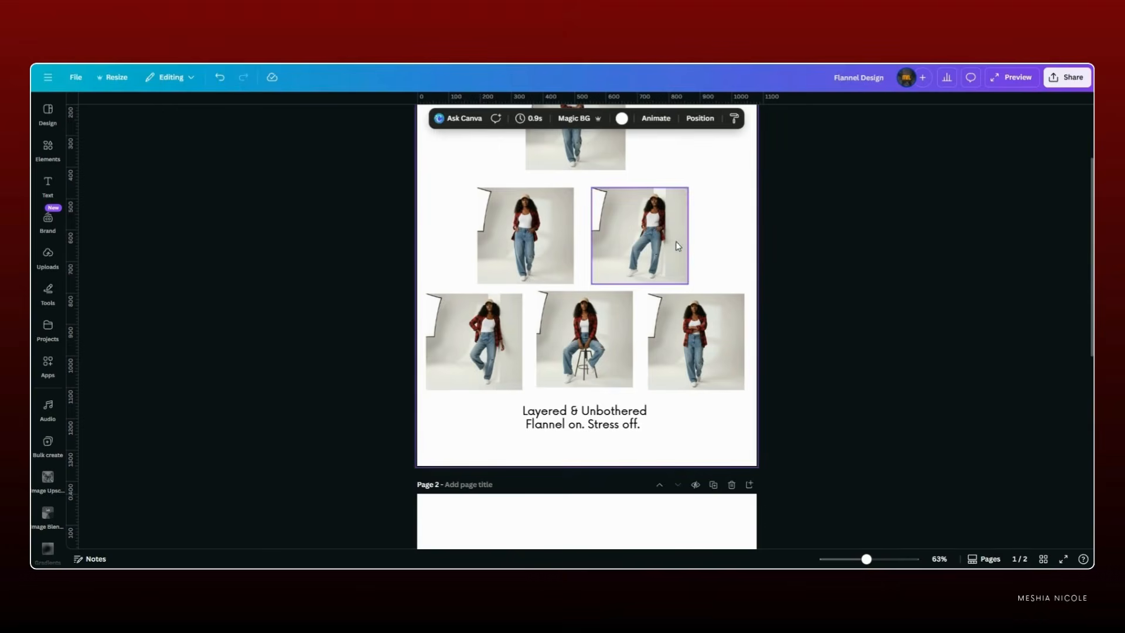
key(ctrl+v)
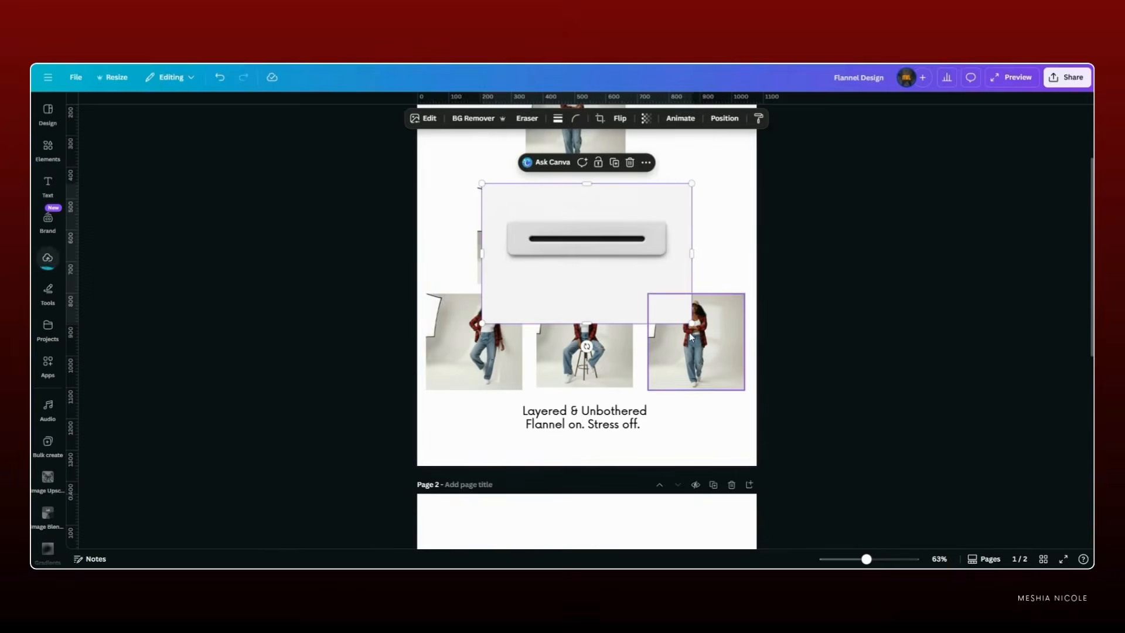
- Shrink the pasted receipt machine image to about half size and move it beside the top photo, at the page's right edge
drag(690, 321, 592, 256)
click(48, 256)
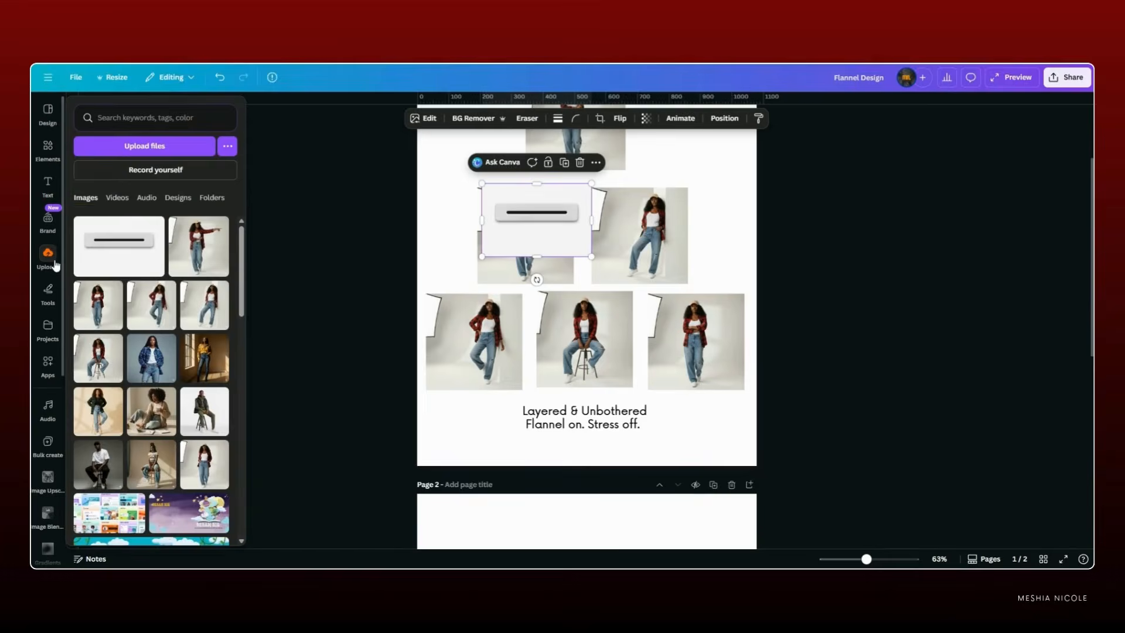
drag(519, 221, 693, 171)
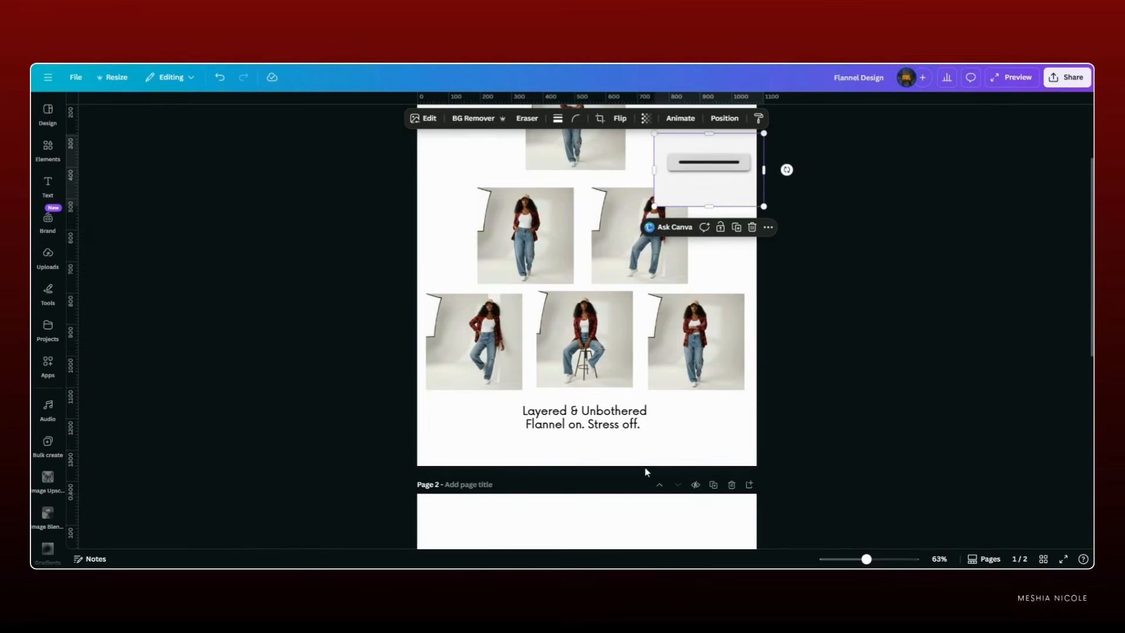
- Go to the blank page 2 and search the design elements for "stamp"
scroll(647, 471, down, 5)
drag(867, 559, 863, 559)
scroll(644, 431, down, 2)
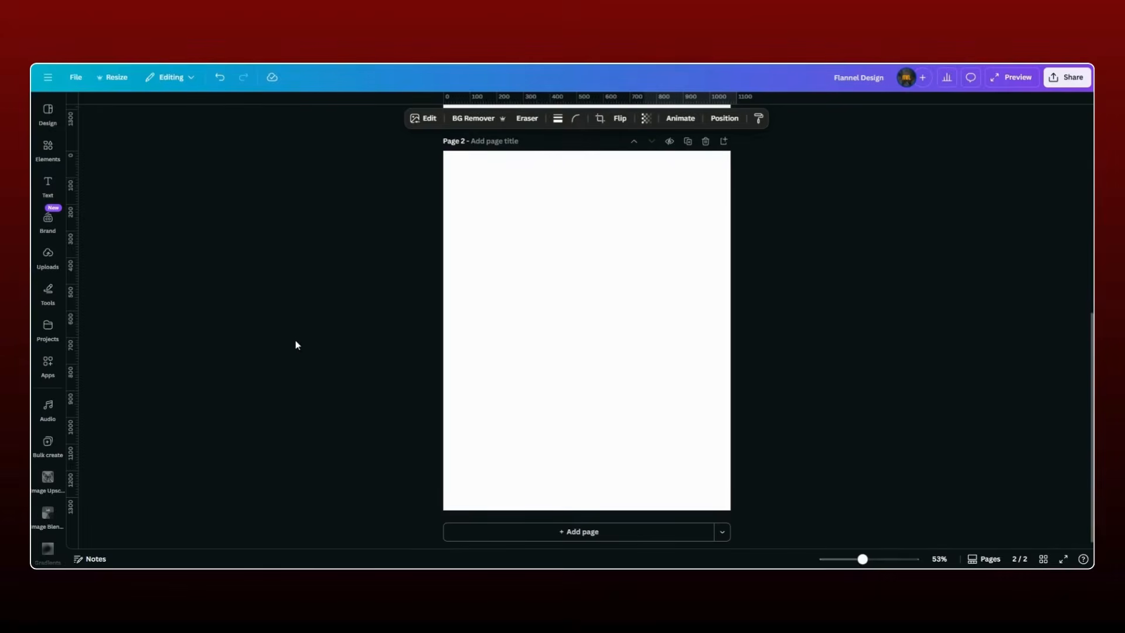
click(45, 153)
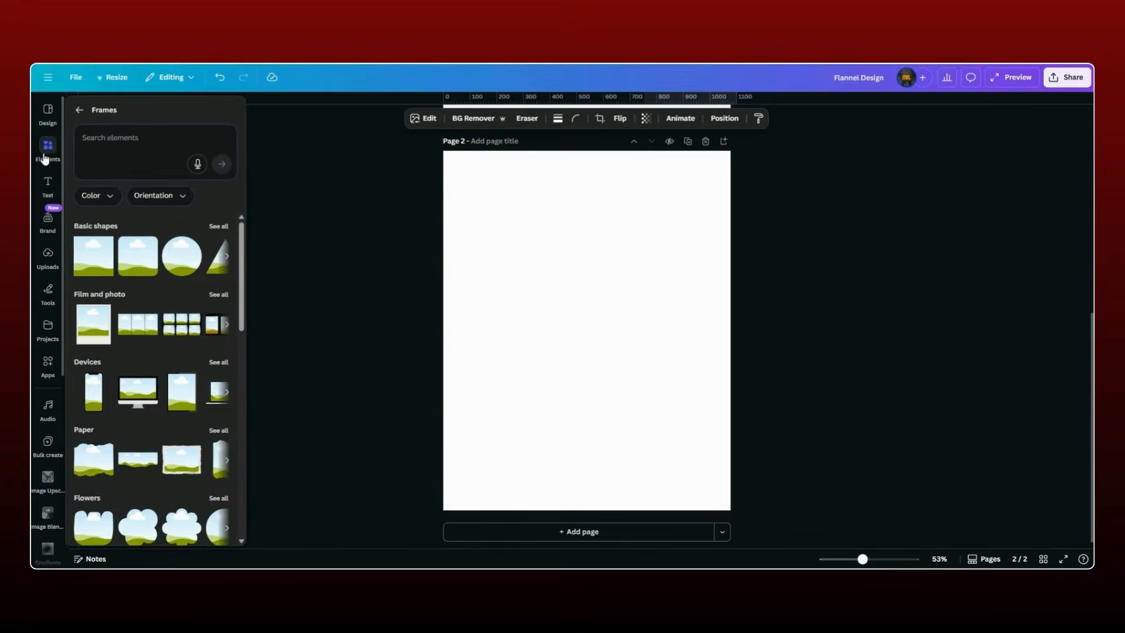
click(119, 138)
click(82, 106)
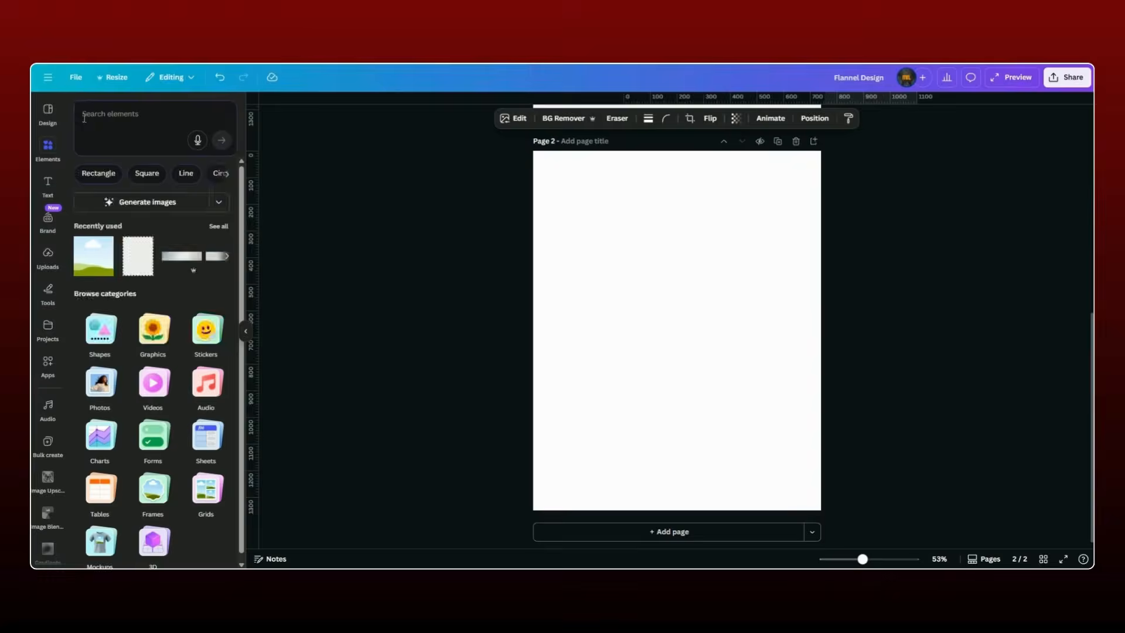
click(84, 117)
text(stam)
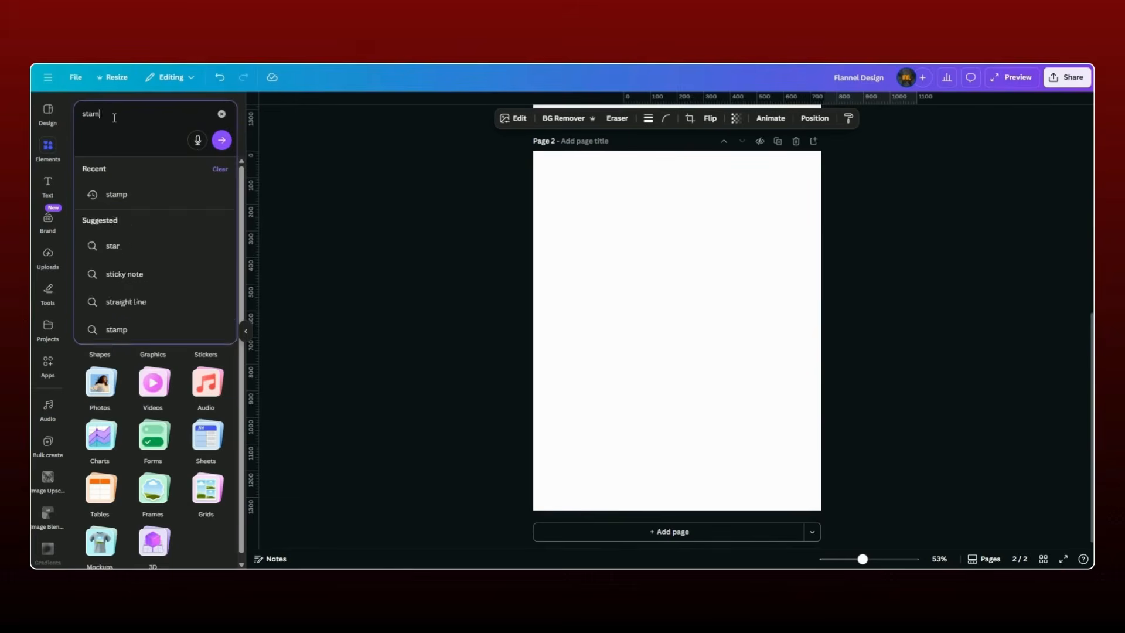
text(p)
key(Return)
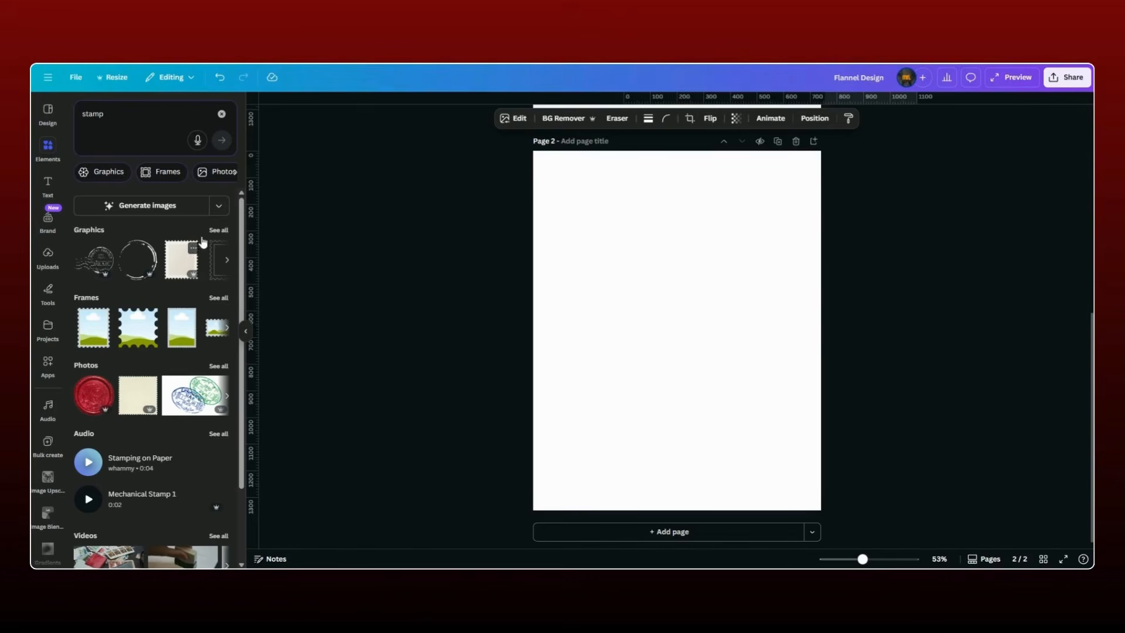
- Add the plain off-white upright stamp graphic to page 2 and recolour it black
click(226, 235)
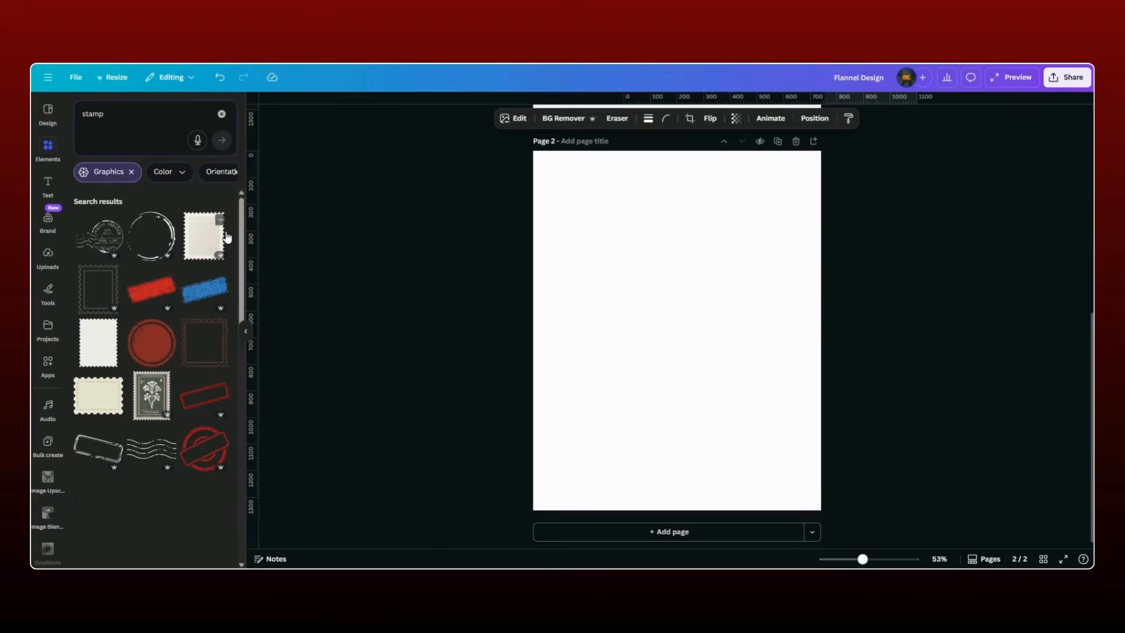
click(100, 358)
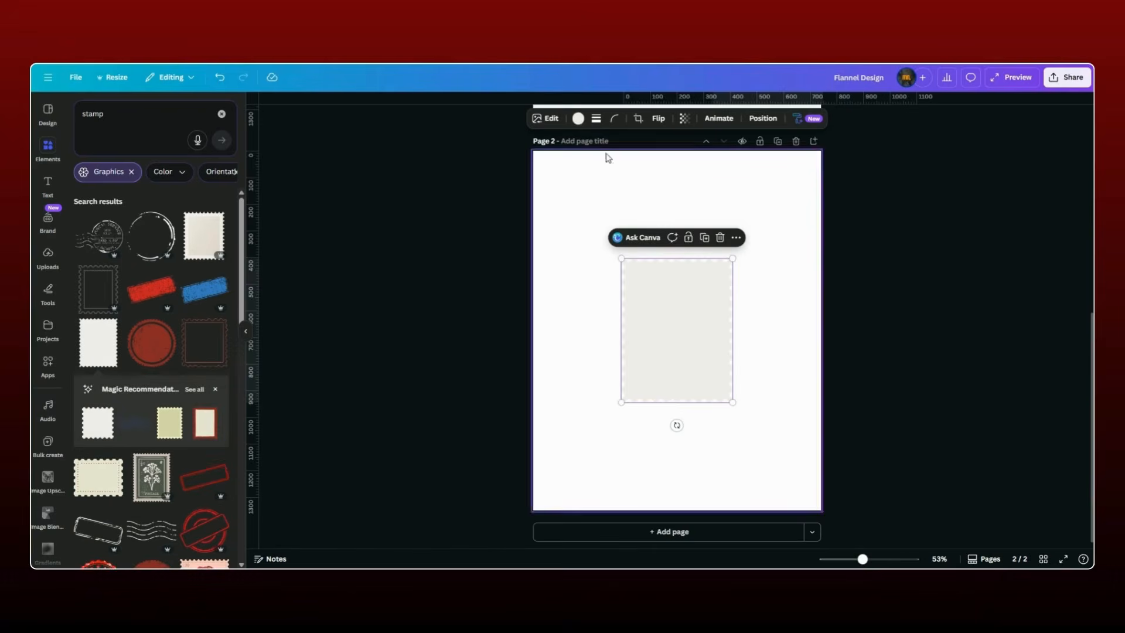
click(579, 121)
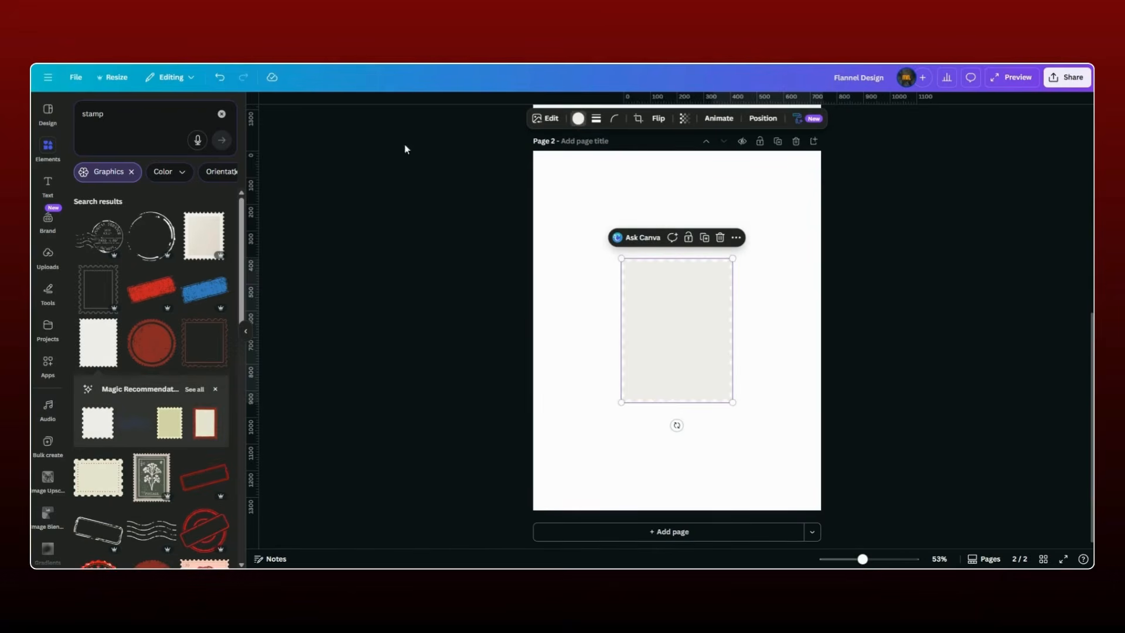
click(107, 180)
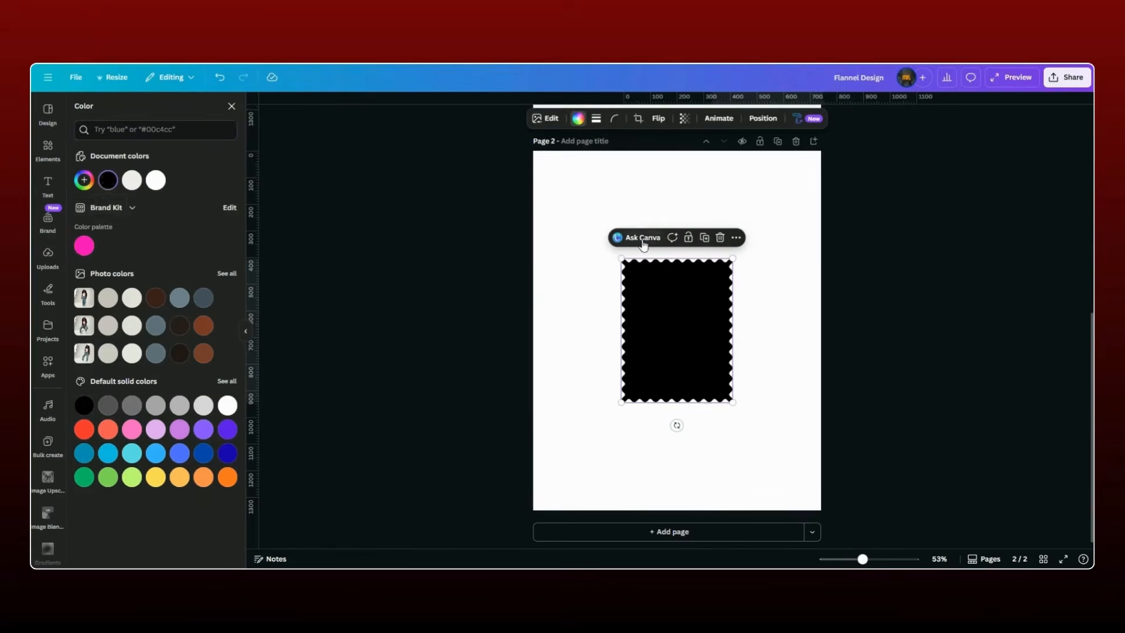
- Add a basic square frame and resize it to fit inside the black stamp, leaving an even border
click(49, 156)
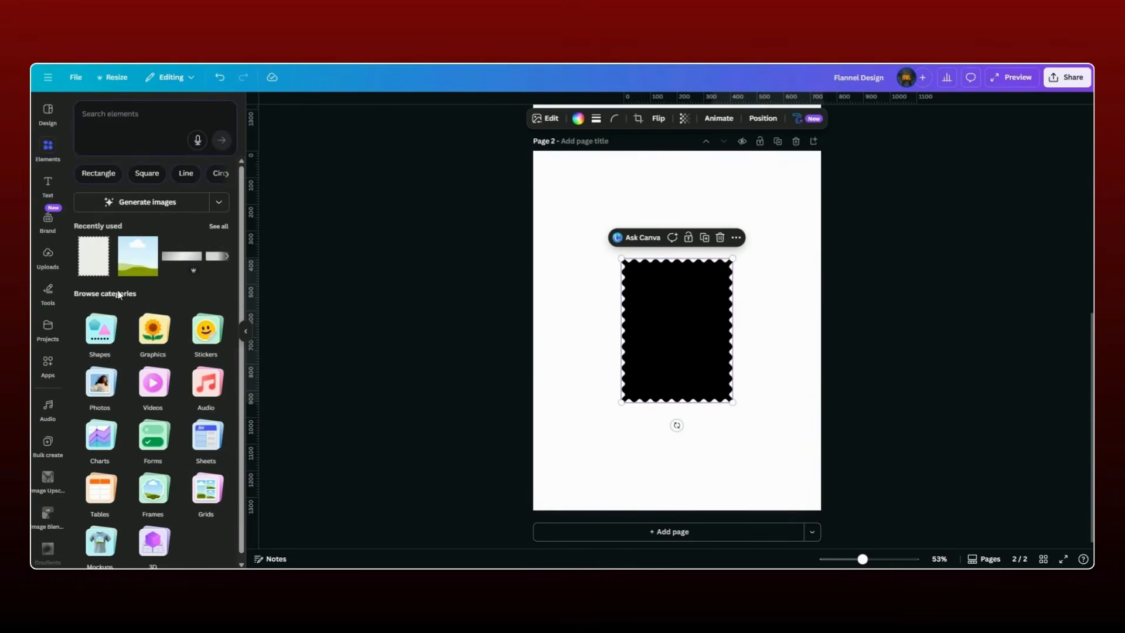
click(146, 501)
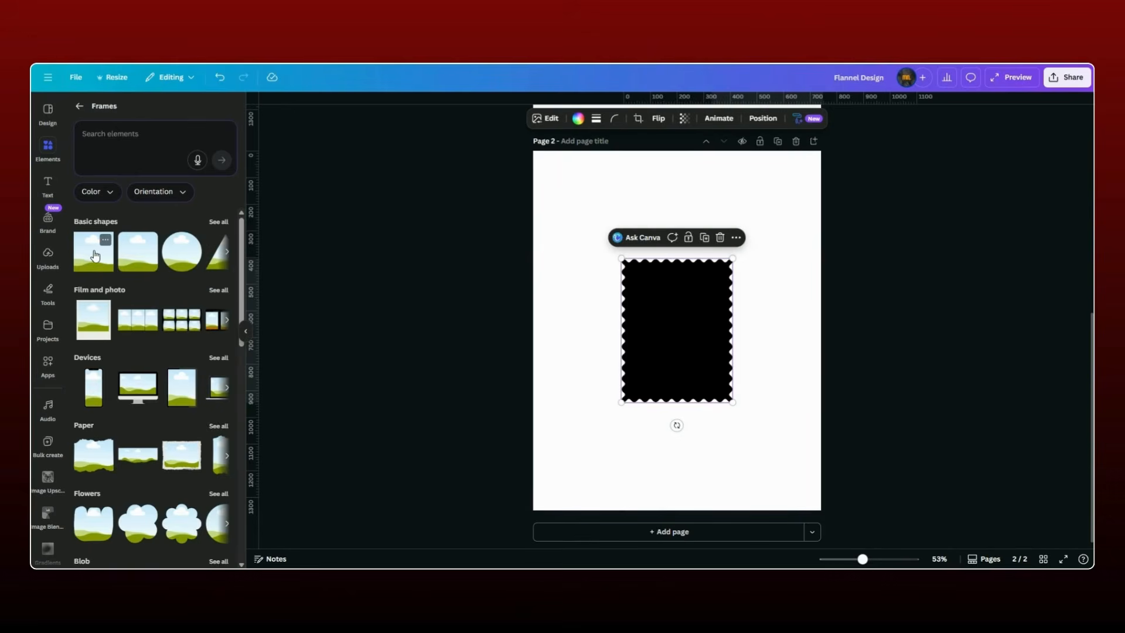
click(95, 255)
drag(649, 321, 677, 335)
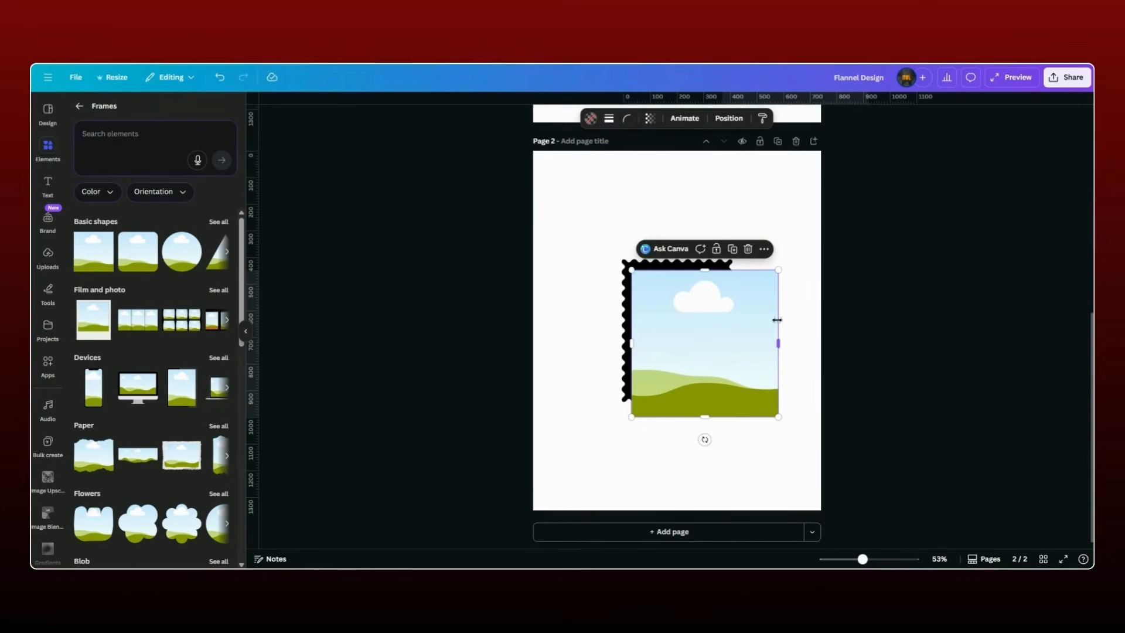
drag(778, 339, 711, 311)
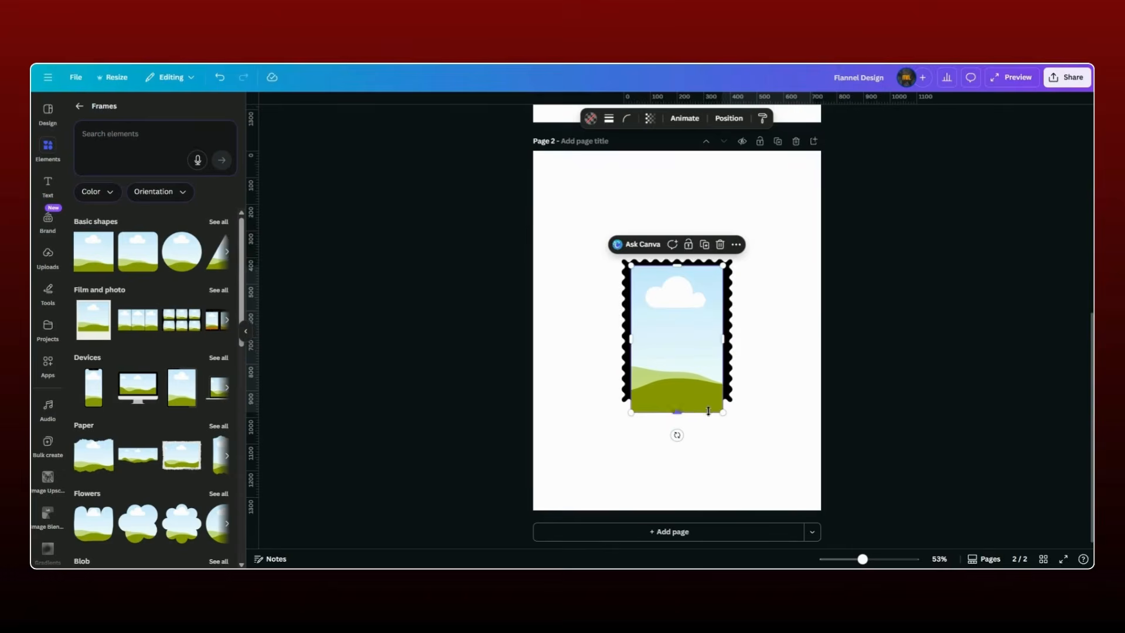
drag(708, 412, 708, 394)
drag(701, 336, 702, 338)
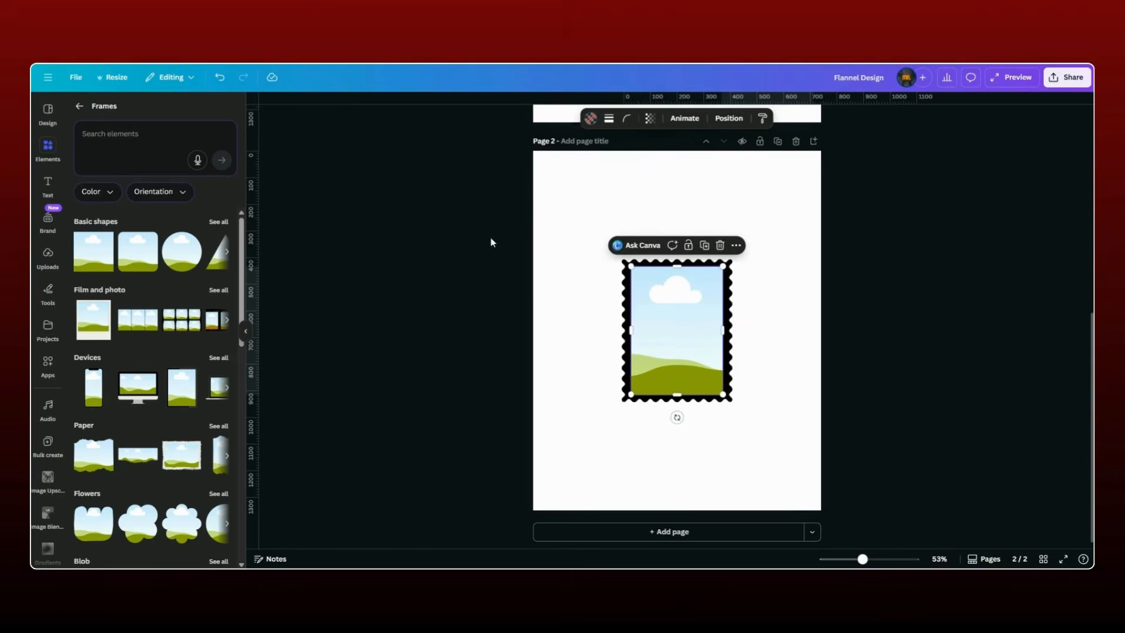
- Group the stamp with its frame, shrink the group and centre it near the top of page 2
drag(490, 241, 769, 391)
click(643, 238)
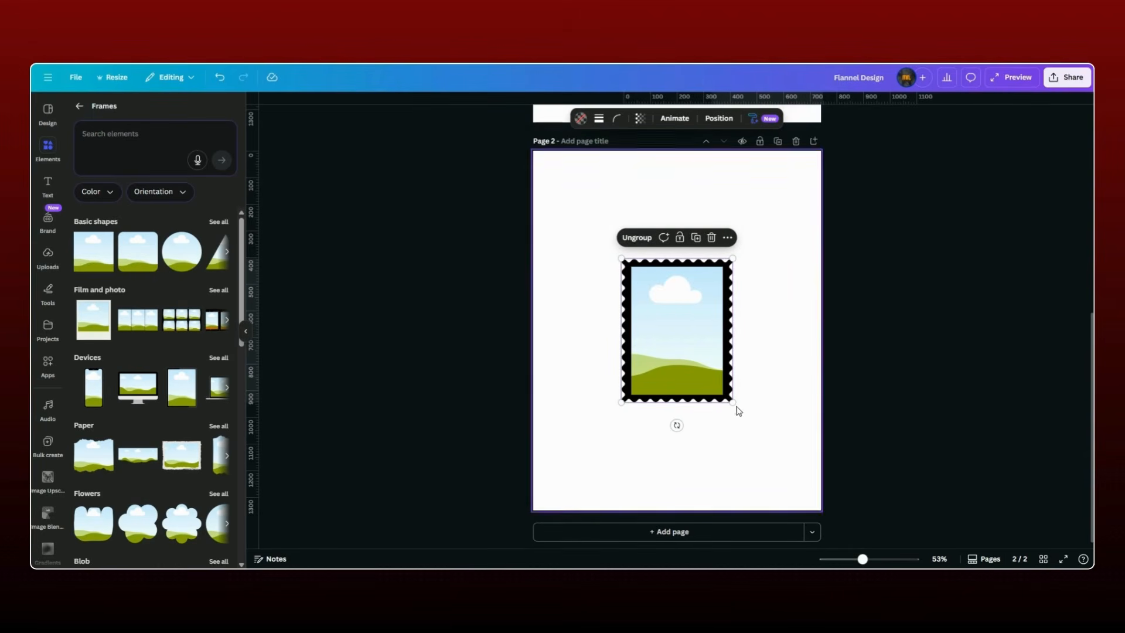
drag(732, 402, 673, 367)
drag(668, 316, 687, 247)
- Duplicate the stamp frame four times to build an evenly spaced vertical strip of five stamps
click(691, 206)
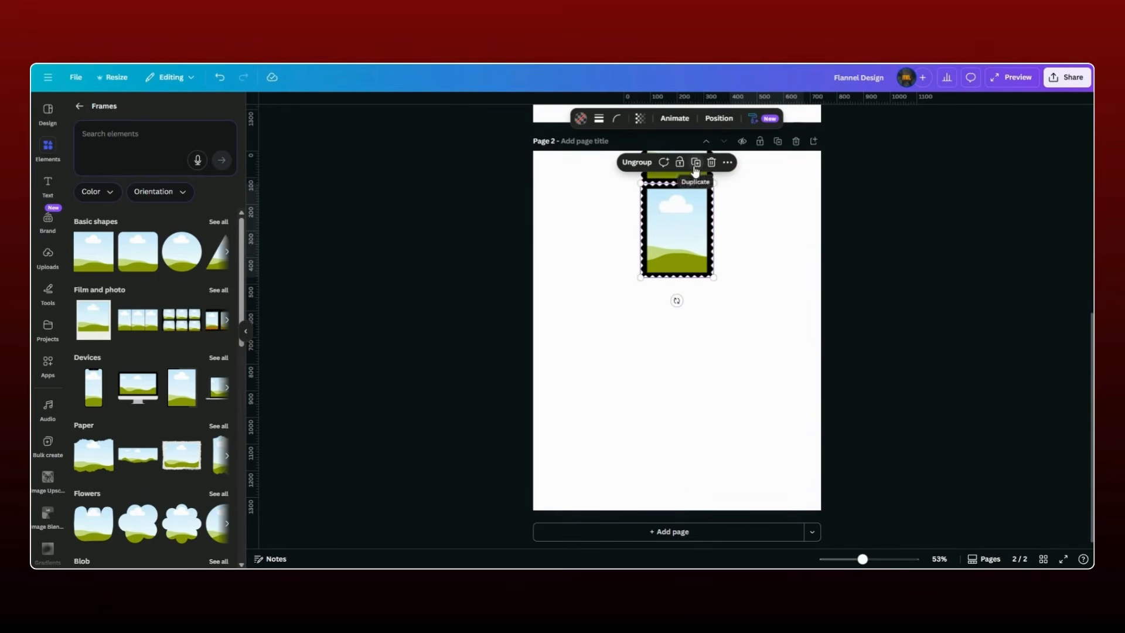
click(691, 226)
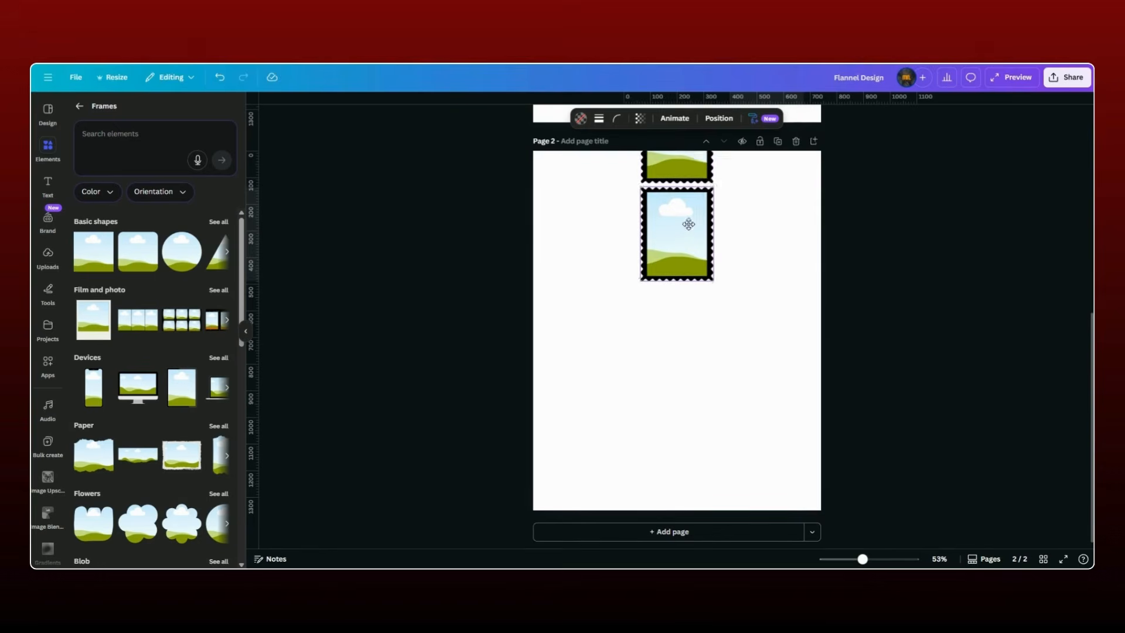
click(696, 163)
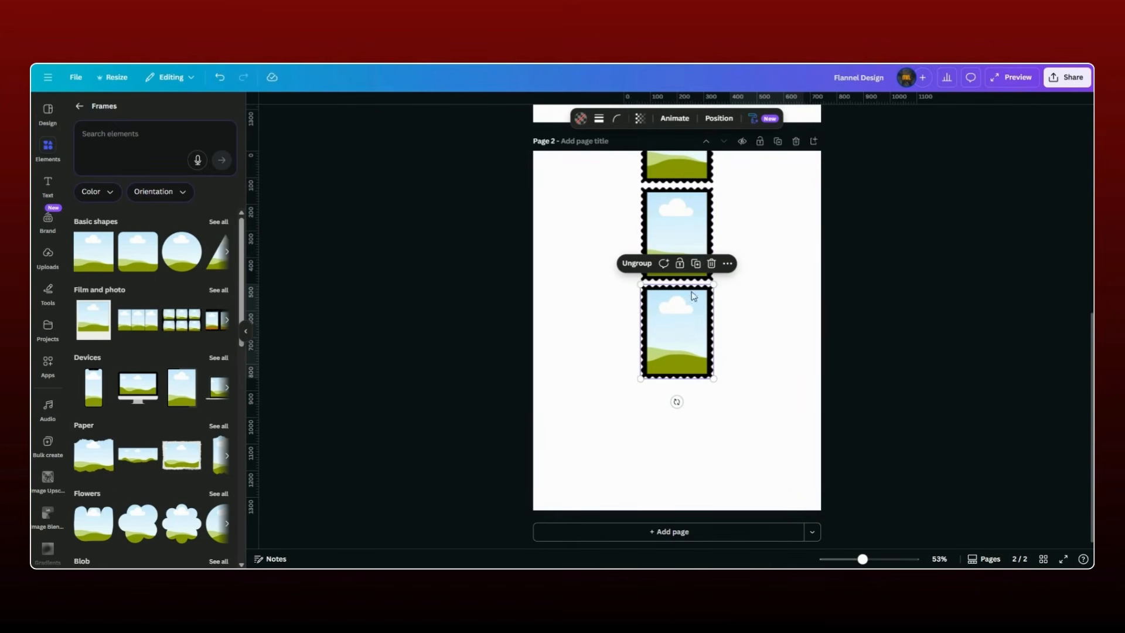
click(696, 264)
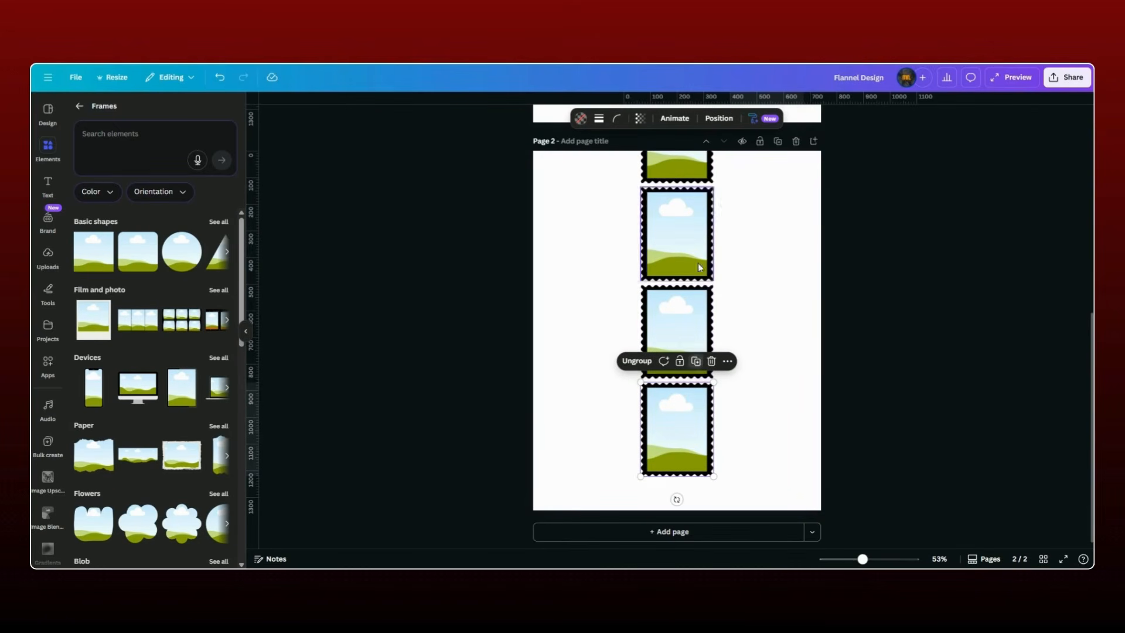
click(696, 361)
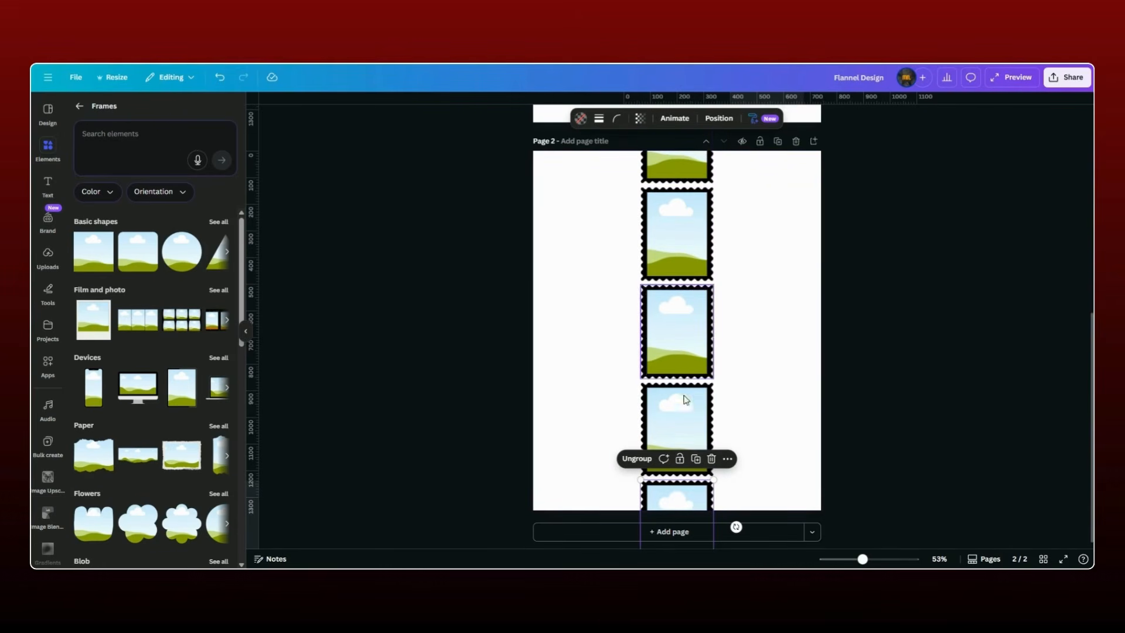
- Group the five stamp frames into one strip and move it down on page 2
drag(593, 167, 766, 505)
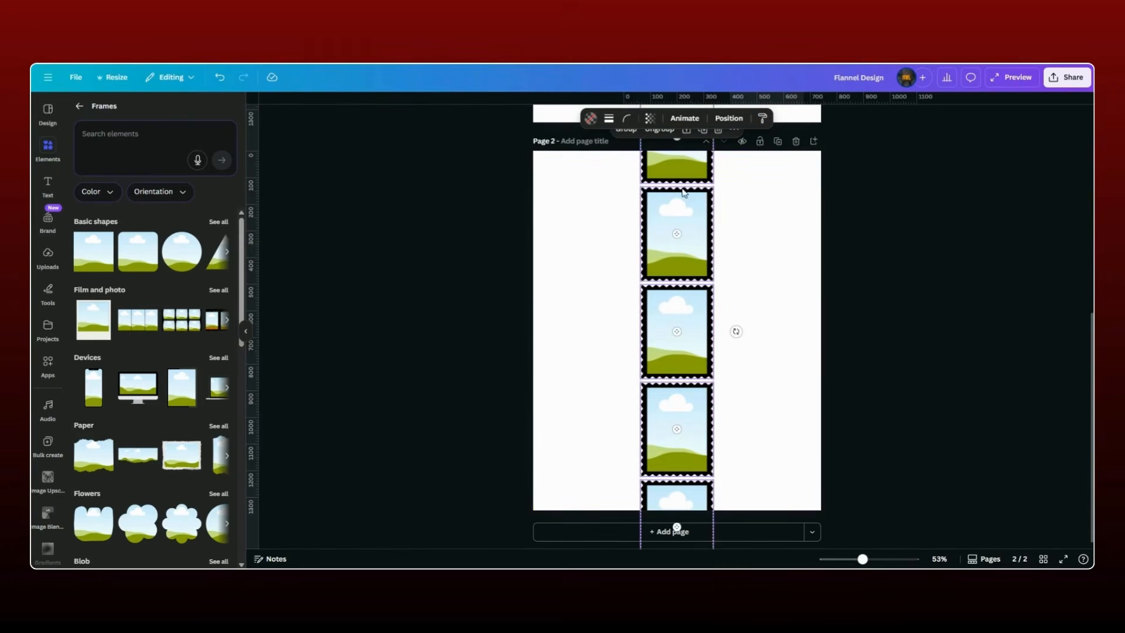
click(628, 134)
drag(684, 181, 698, 276)
- Copy the five model photos in the lower two rows of page 1 onto page 2
scroll(698, 276, up, 5)
drag(894, 296, 550, 229)
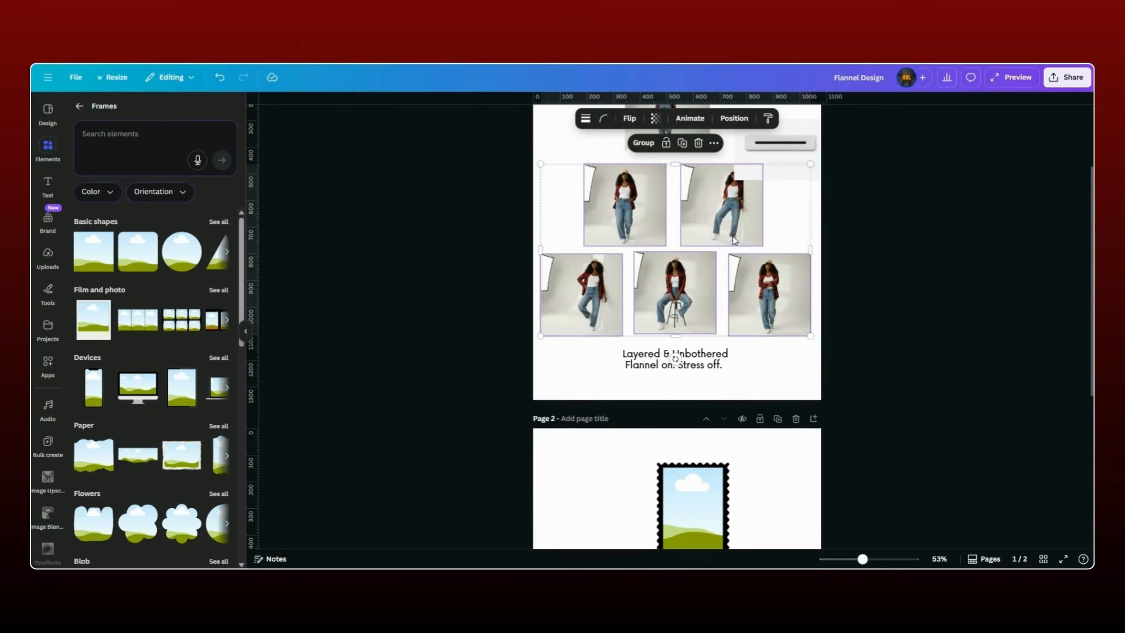
drag(737, 248, 634, 334)
click(785, 368)
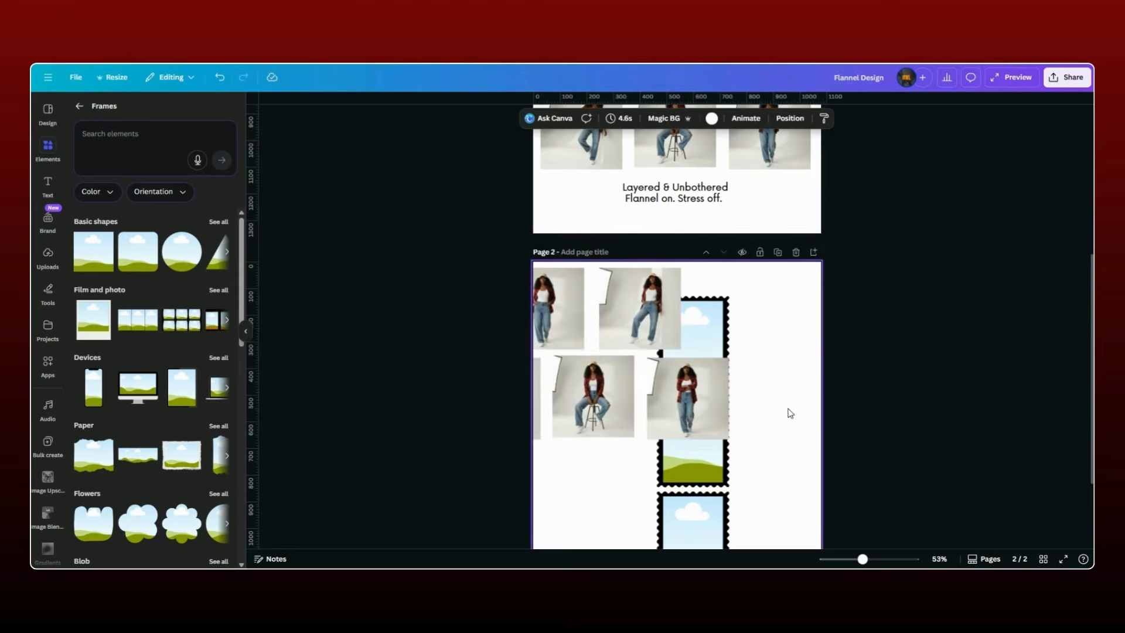
- Fill the five stamp frames with the copied model photos, moving the strip to reach each empty frame
drag(703, 402, 700, 362)
click(784, 372)
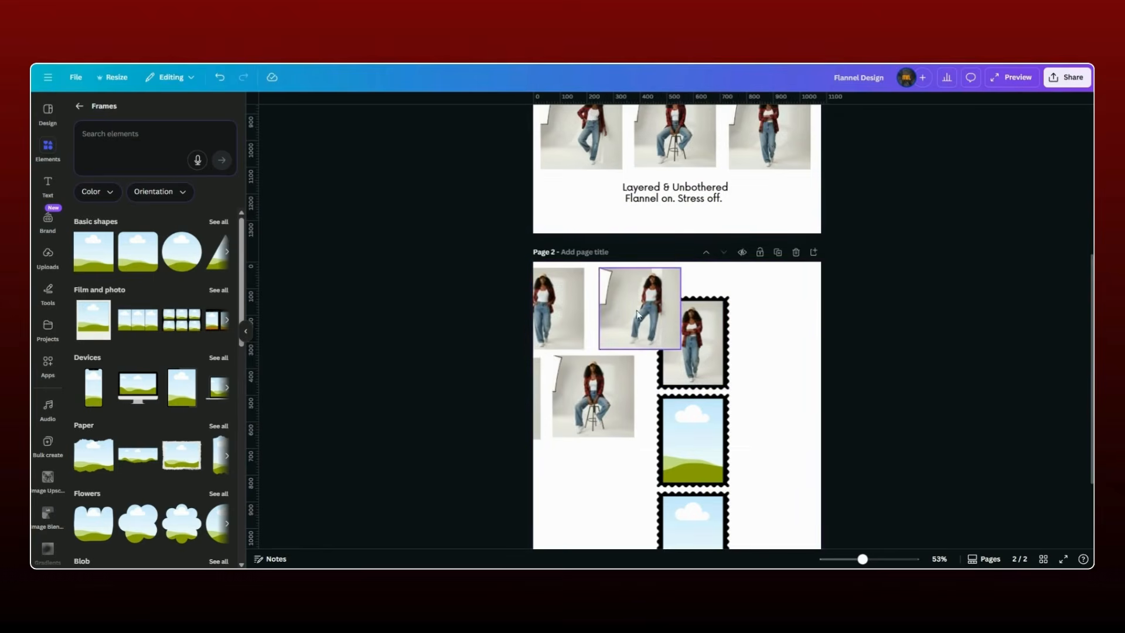
drag(639, 315, 705, 325)
drag(597, 393, 693, 351)
drag(557, 324, 696, 365)
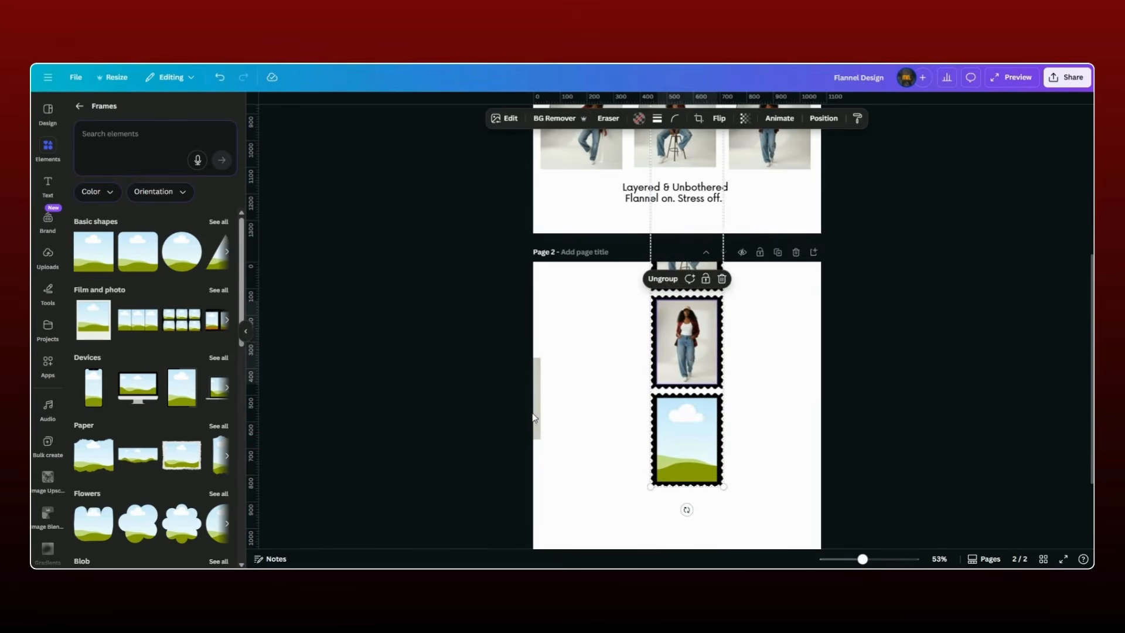
drag(536, 416, 721, 458)
- Move the filled photo strip to the left side of page 2
drag(688, 357, 619, 404)
ctrl+scroll(885, 531, down, 3)
scroll(727, 457, down, 2)
- Delete the five model photos in the lower two rows of page 1
scroll(739, 465, up, 5)
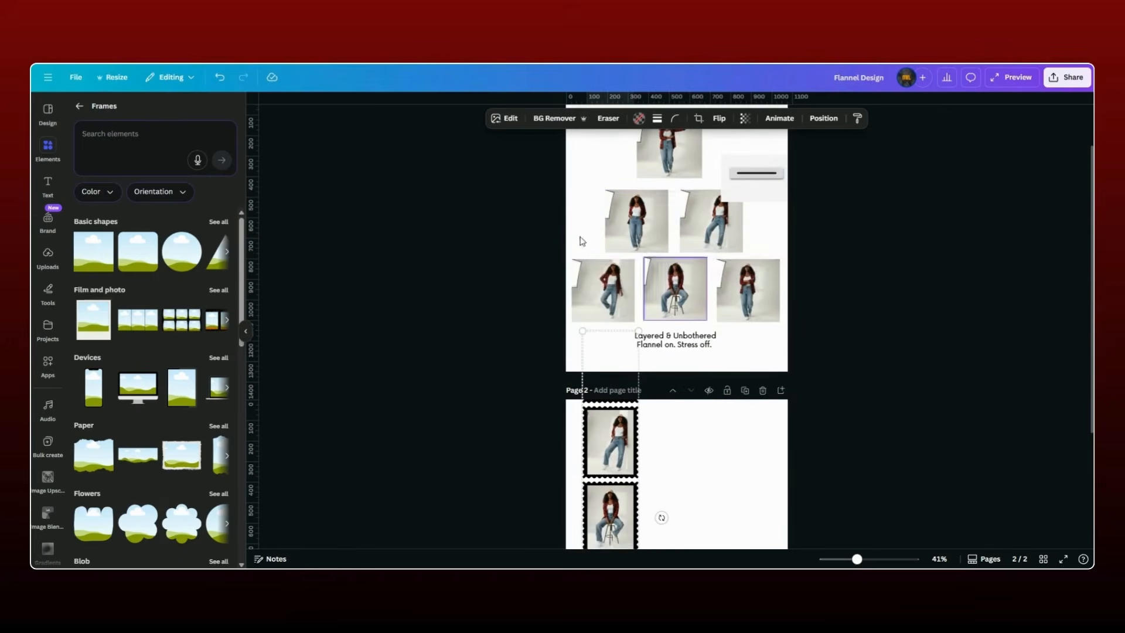
drag(493, 241, 816, 284)
key(Delete)
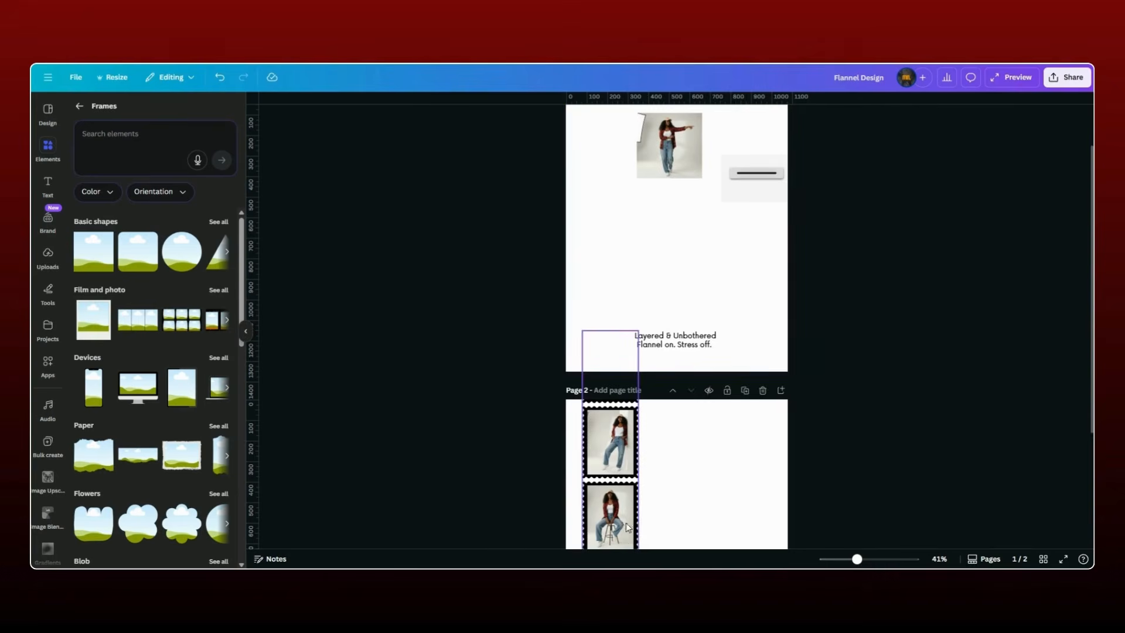
- Move the photo strip from page 2 onto page 1 and set page 2's background colour to black
drag(626, 527, 633, 191)
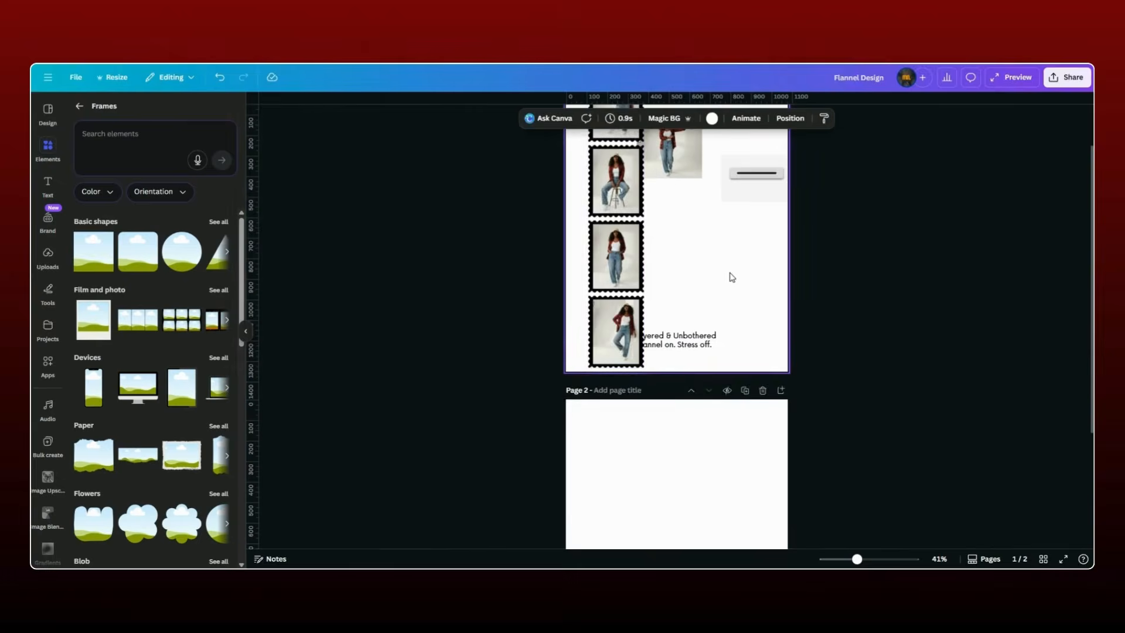
scroll(672, 368, down, 3)
click(715, 329)
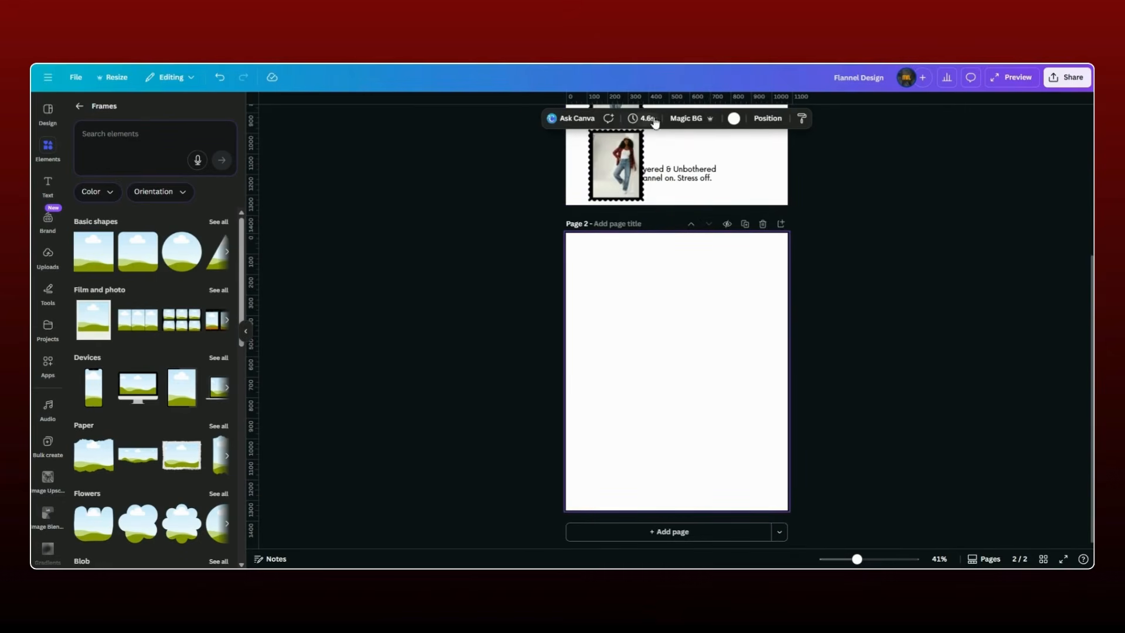
click(735, 120)
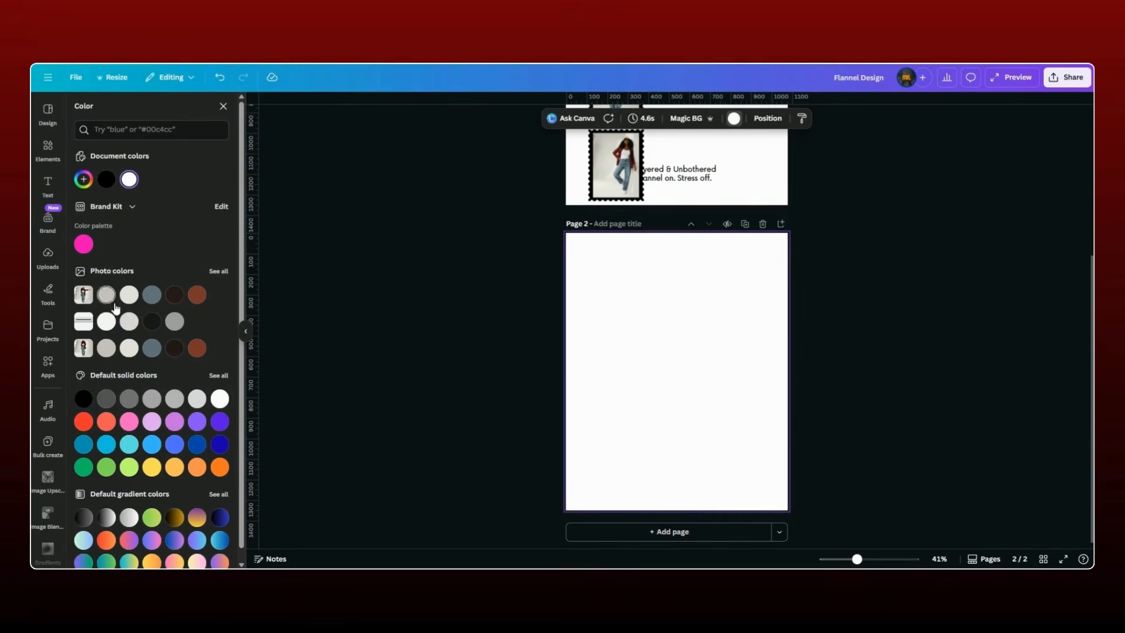
click(106, 180)
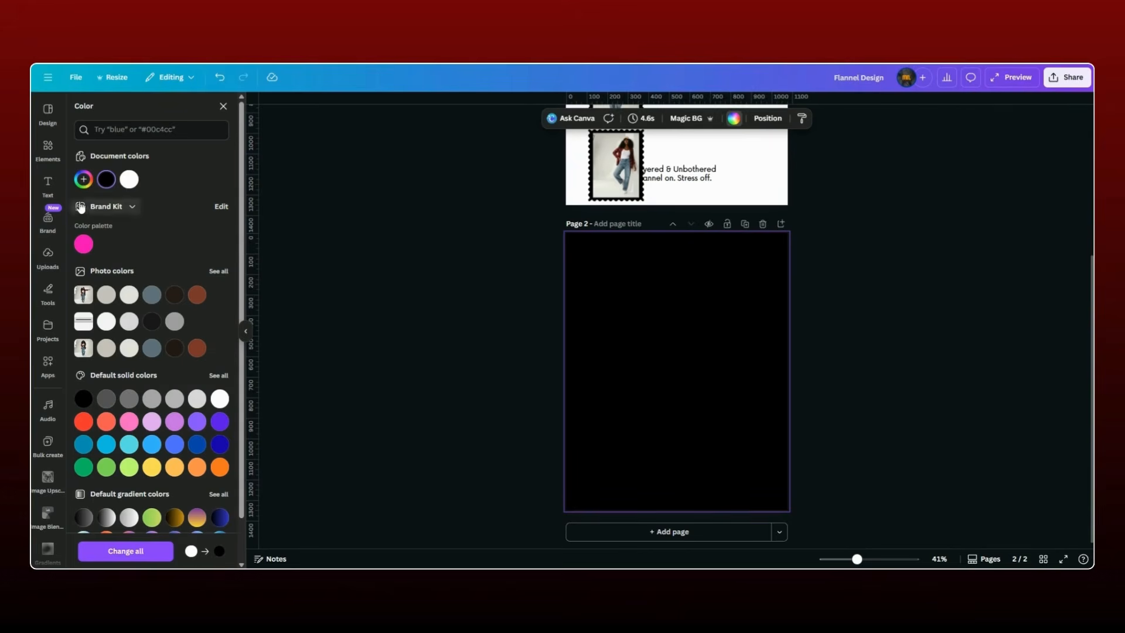
- Change page 2's background to a vertical gradient running from black down to dark red #830000
click(106, 180)
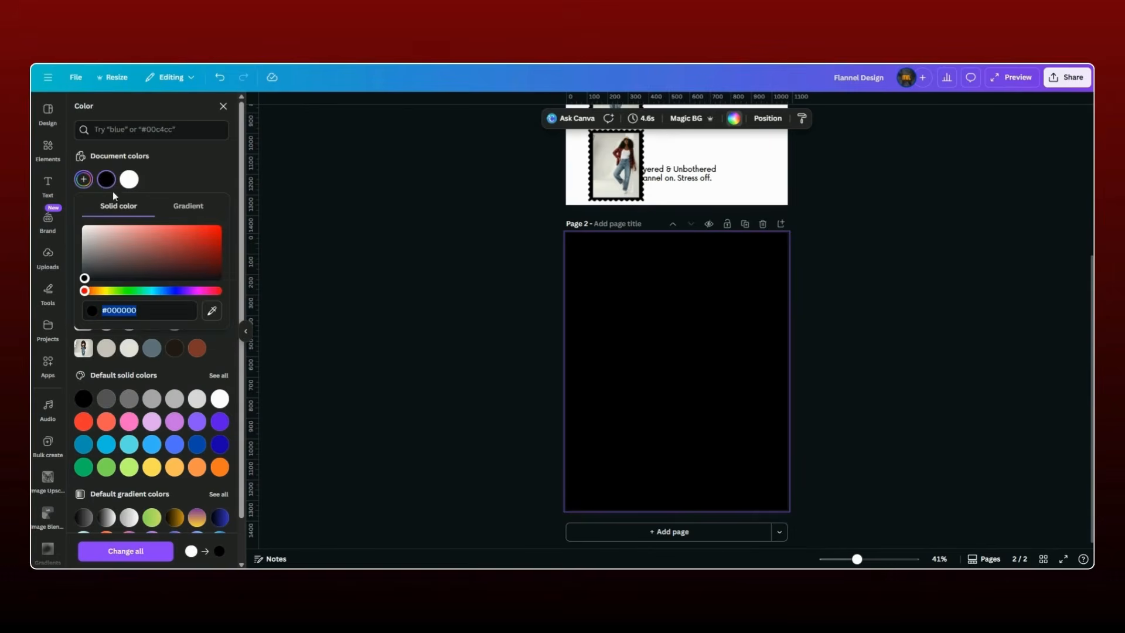
click(188, 206)
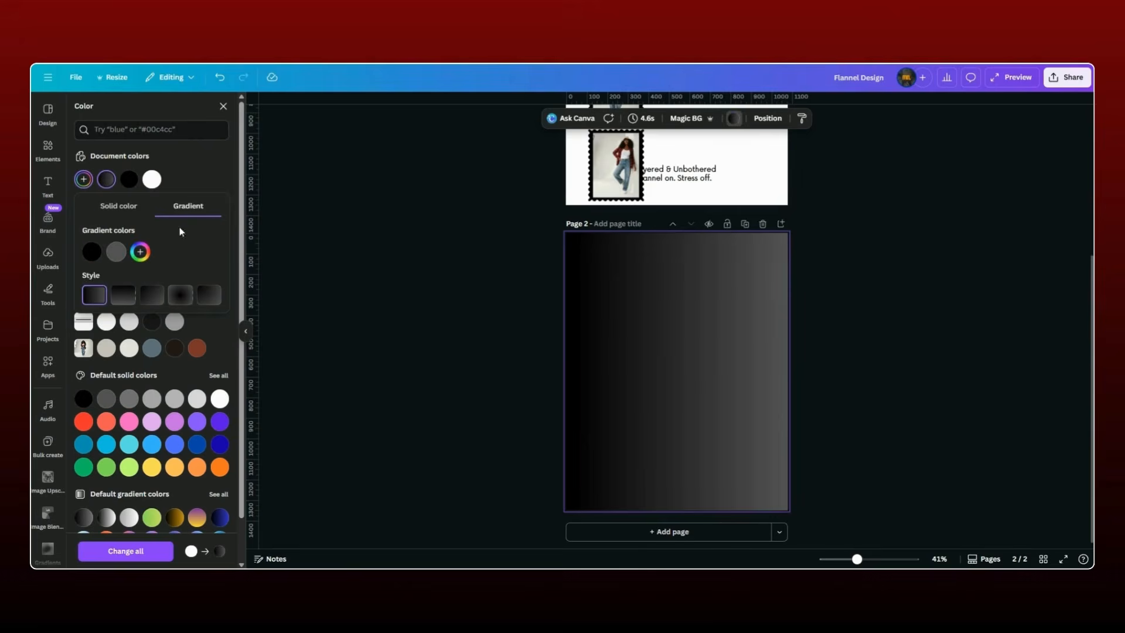
click(116, 252)
click(244, 308)
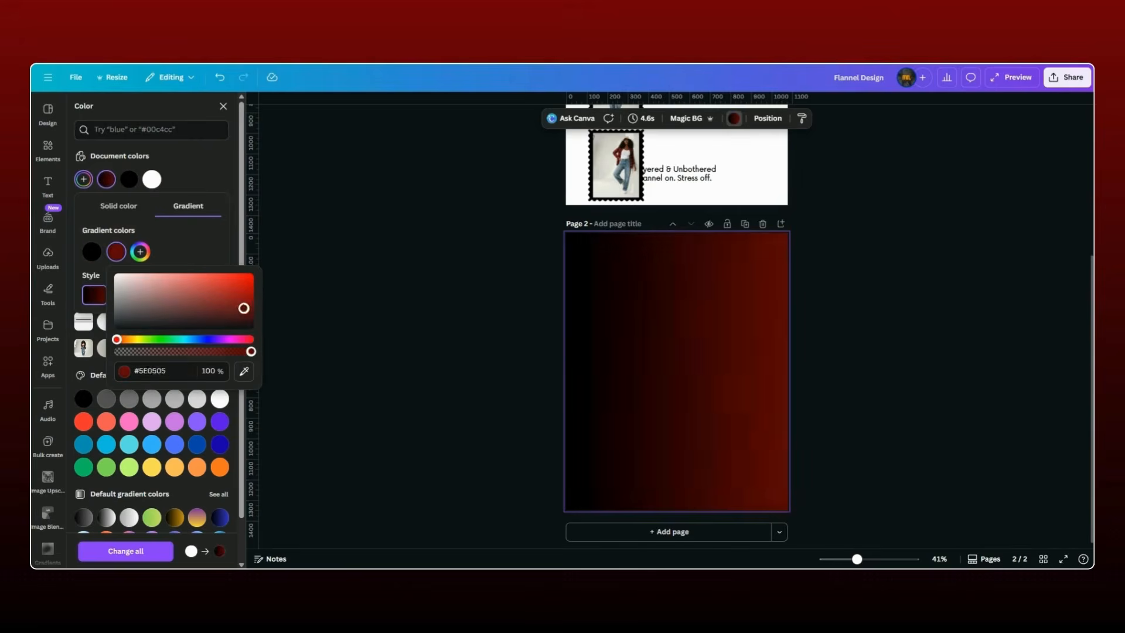
drag(244, 308, 269, 302)
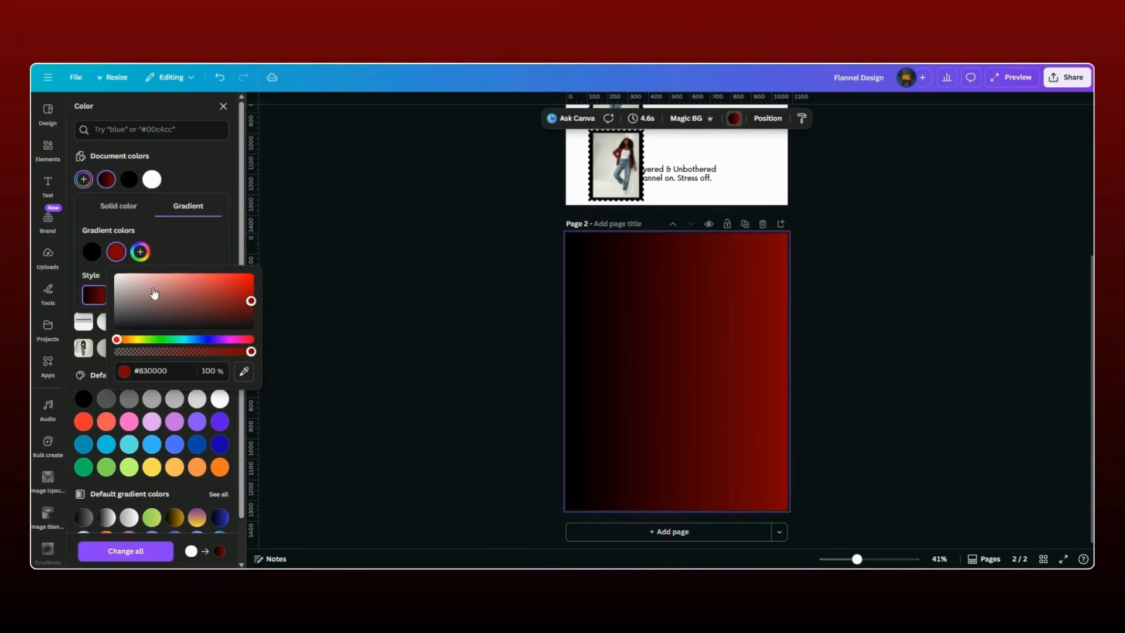
click(198, 241)
click(124, 296)
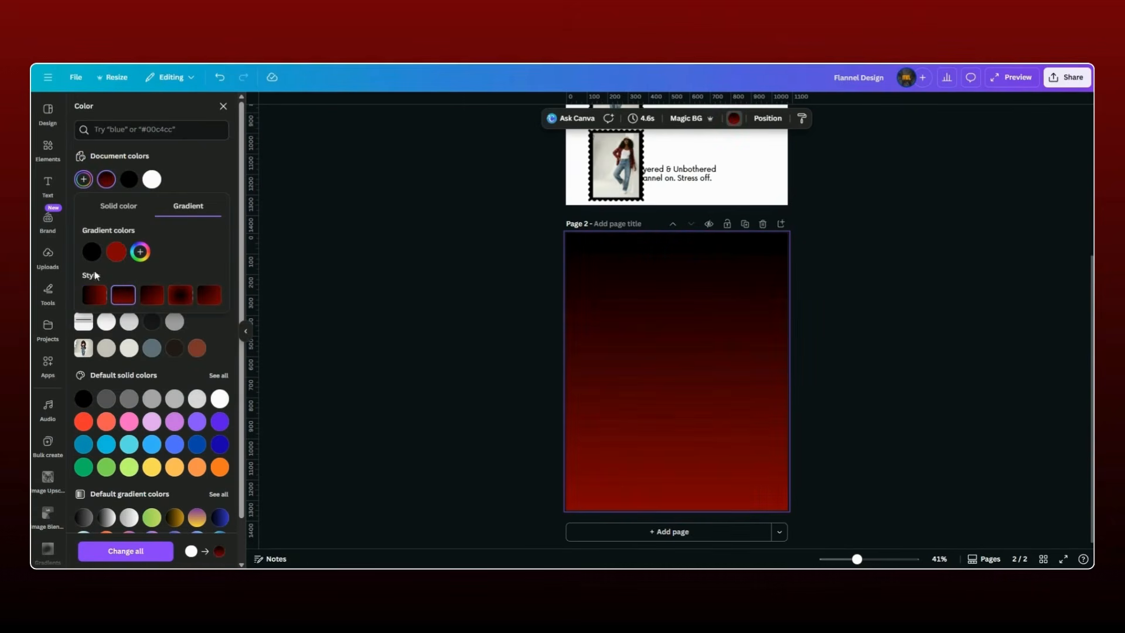
- Reorder the background gradient with red above black, add a third colour #830000, and arrange the stops as red, red, black
drag(91, 254, 126, 253)
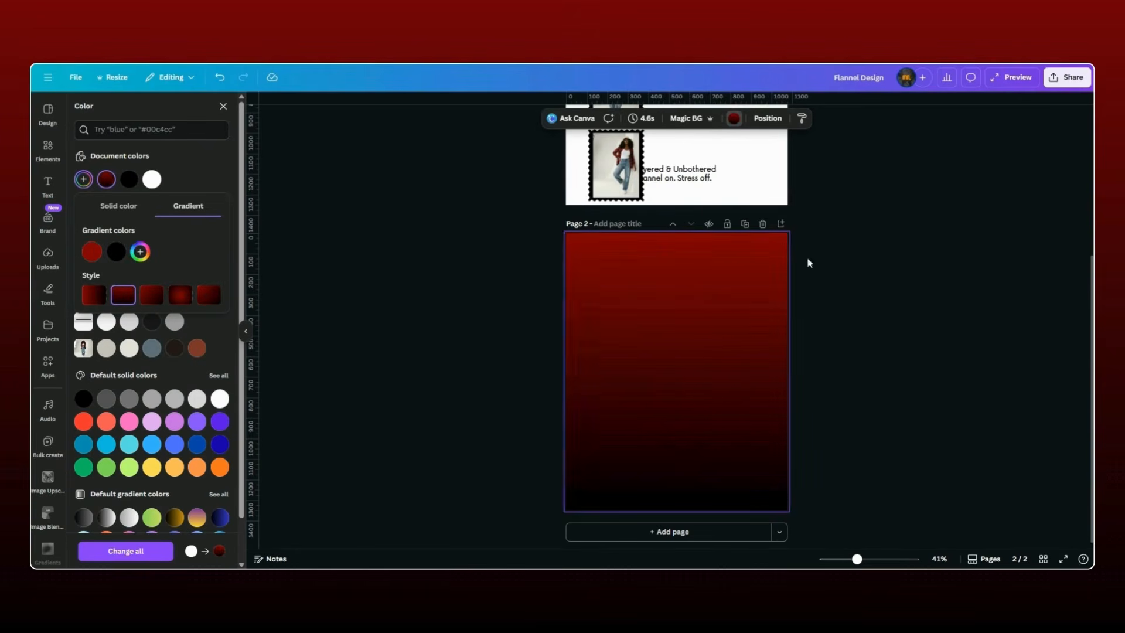
click(140, 252)
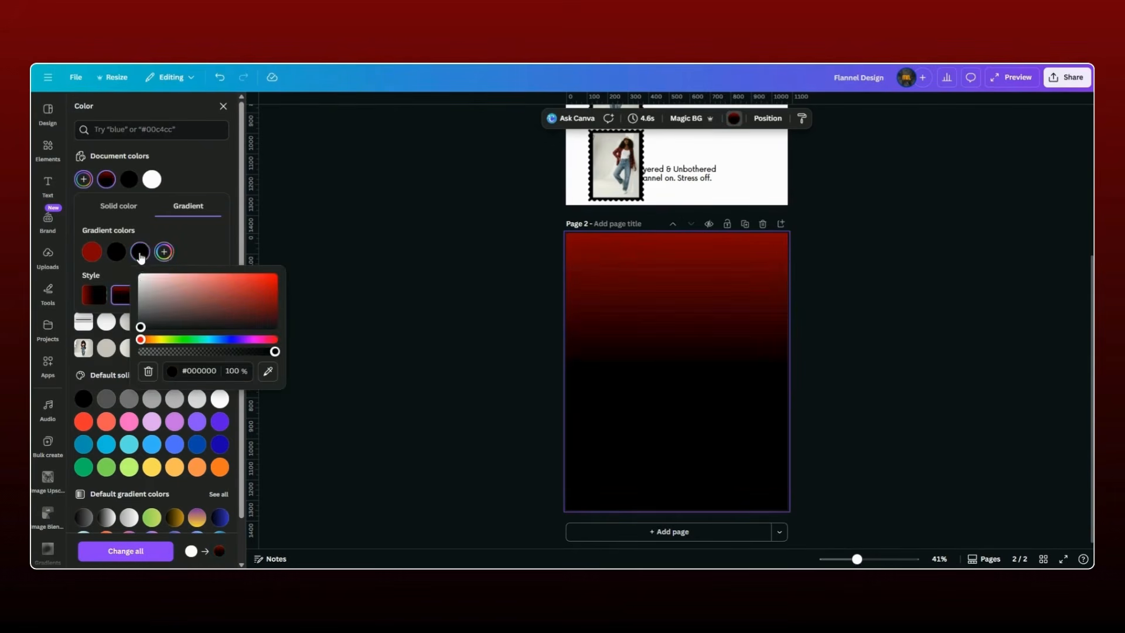
click(269, 372)
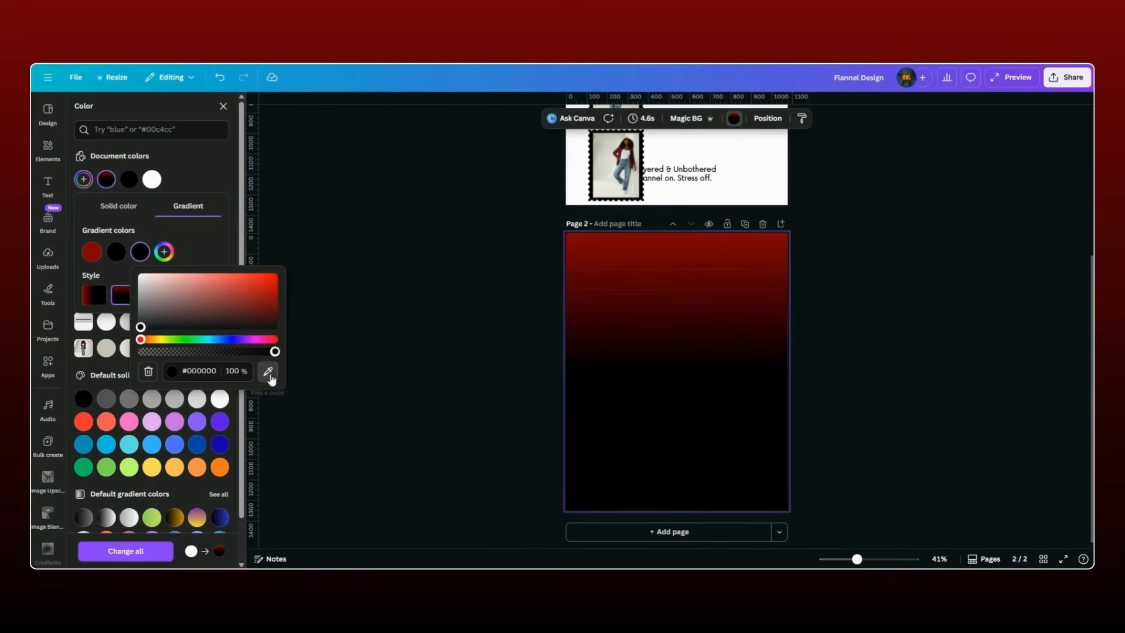
click(93, 253)
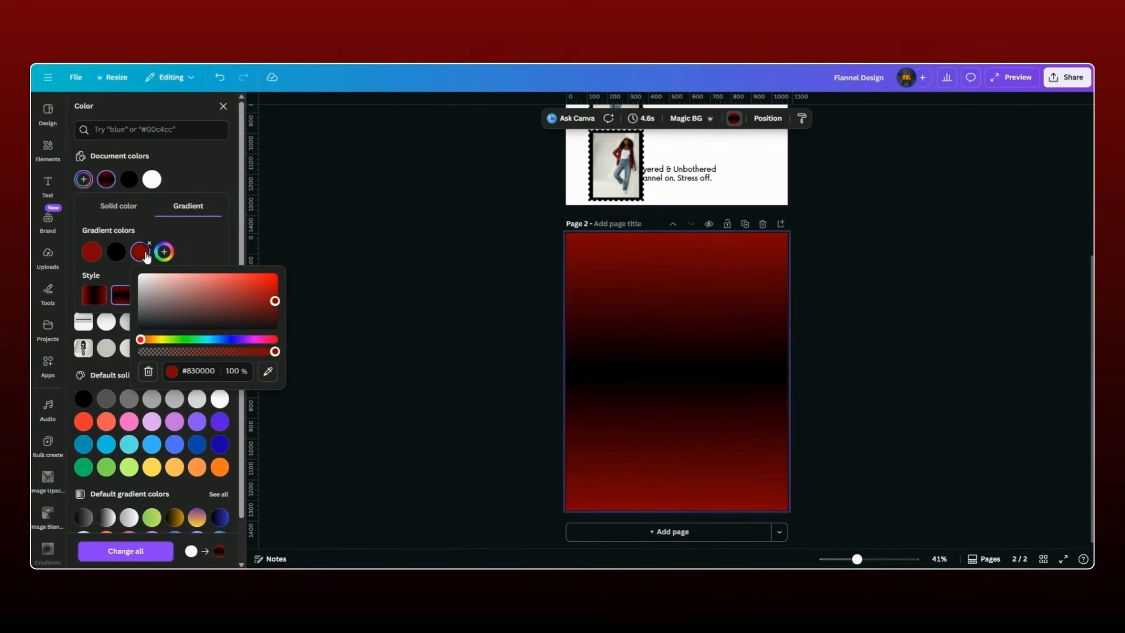
drag(135, 260, 113, 256)
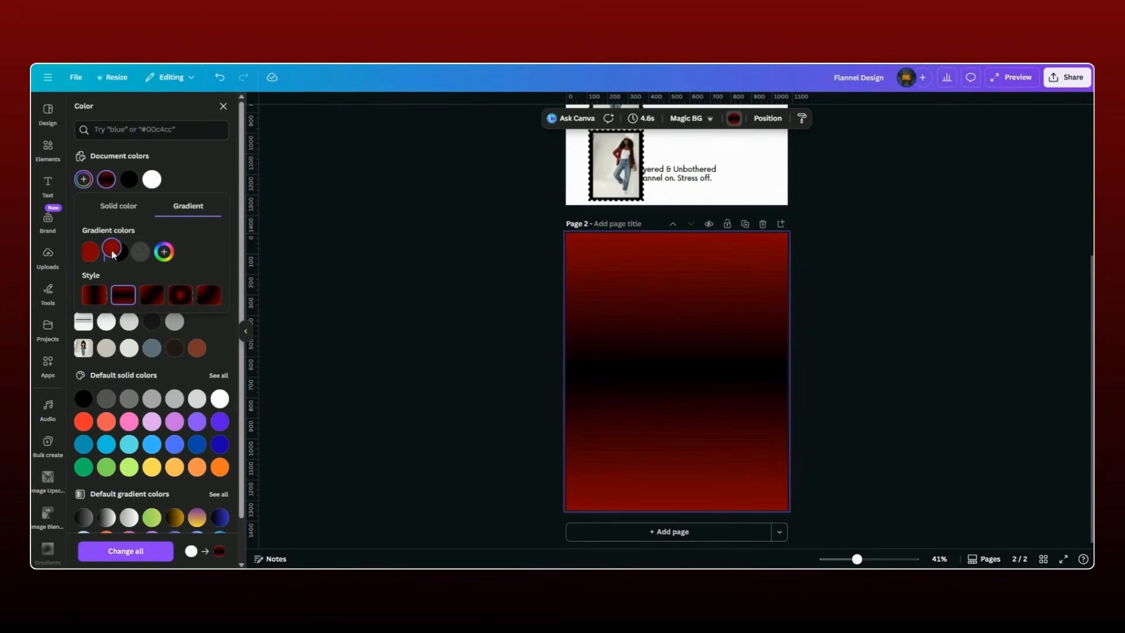
click(864, 276)
- Move the receipt machine image from page 1 onto page 2 and enlarge it to nearly the page width
scroll(849, 278, up, 3)
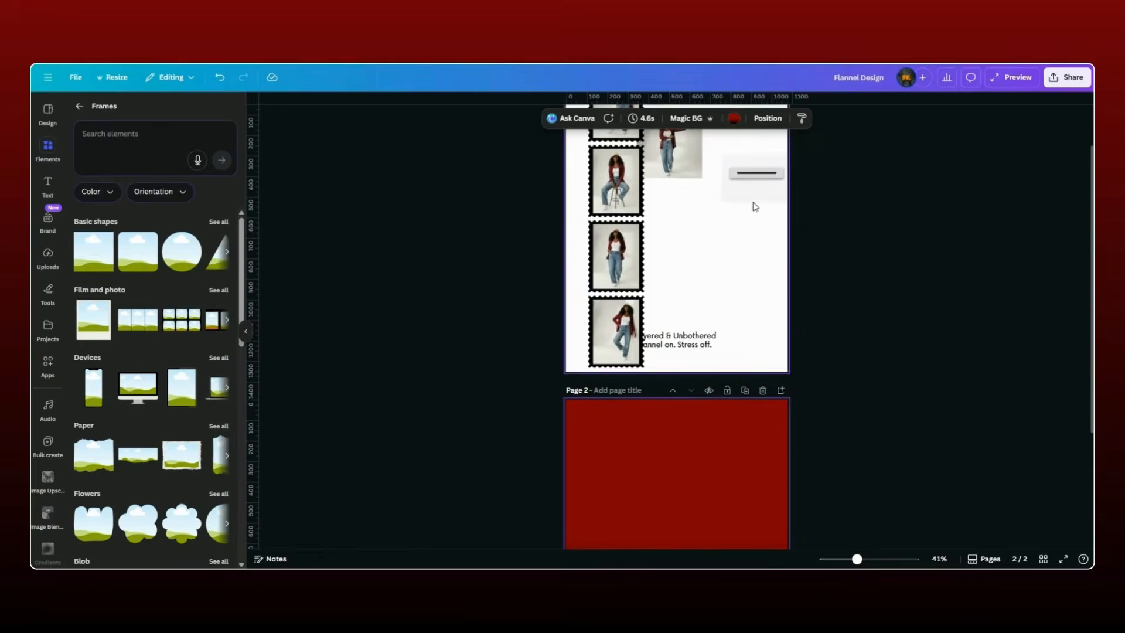
drag(756, 207, 653, 281)
drag(711, 333, 826, 443)
drag(762, 380, 688, 346)
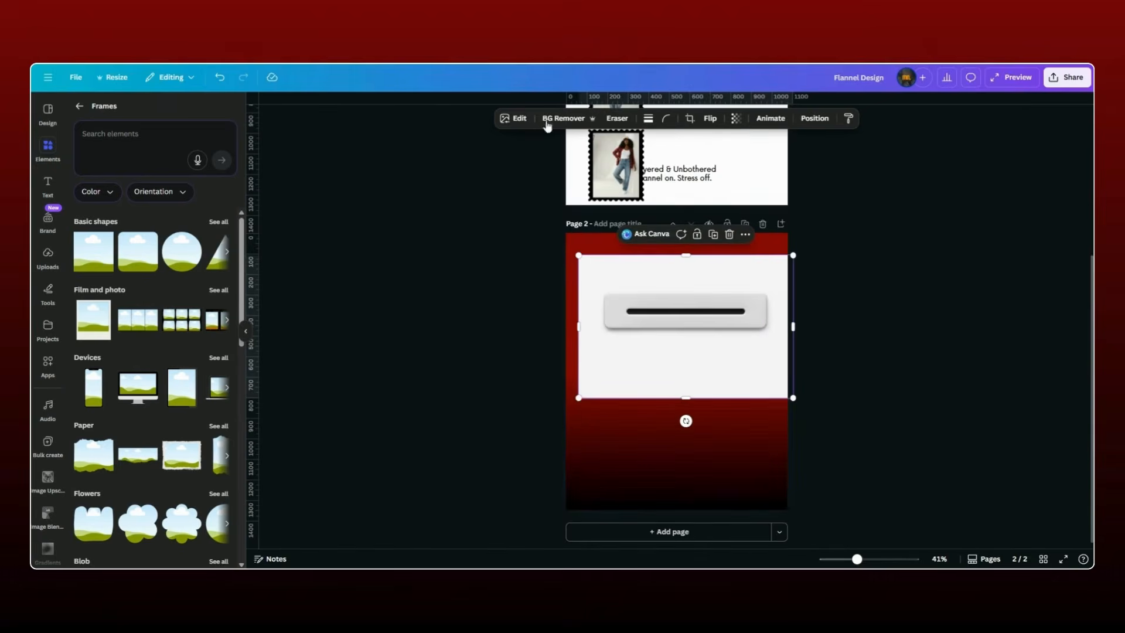
- Remove the receipt machine image's background, crop its empty margins on all four sides, and centre it horizontally on the page
click(547, 120)
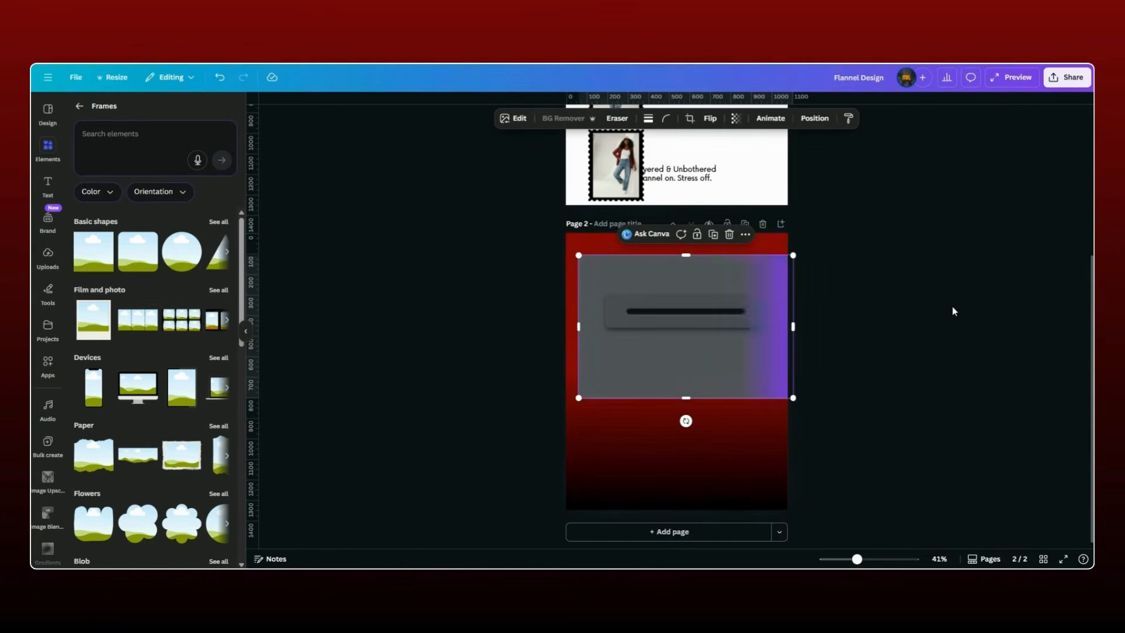
drag(718, 402, 718, 338)
drag(716, 259, 716, 284)
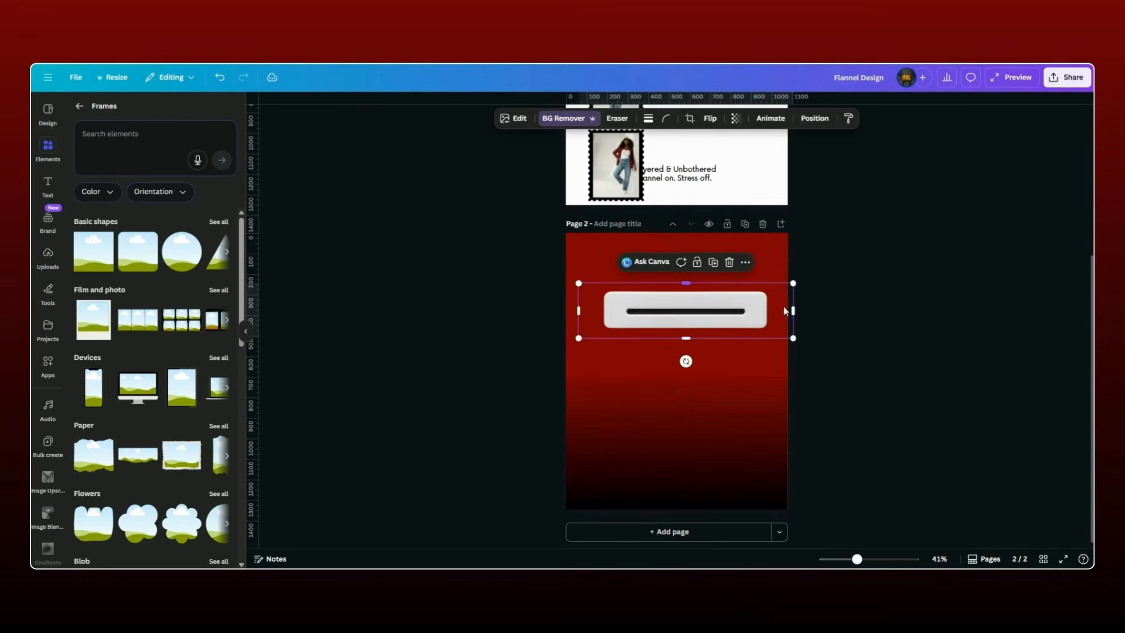
drag(796, 335, 777, 337)
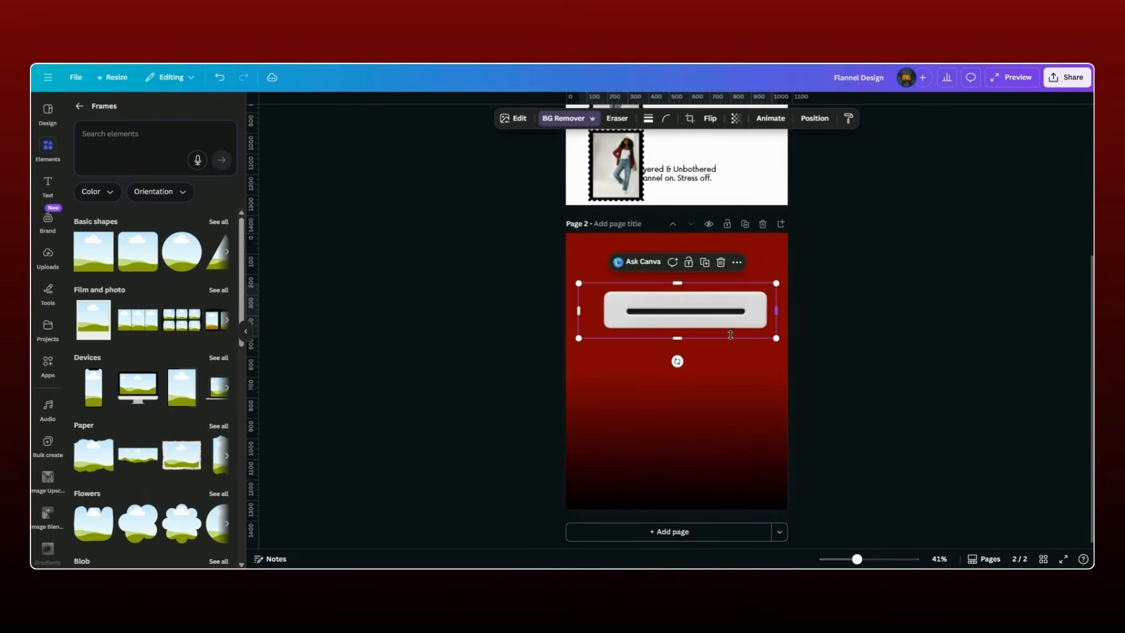
drag(578, 327, 588, 327)
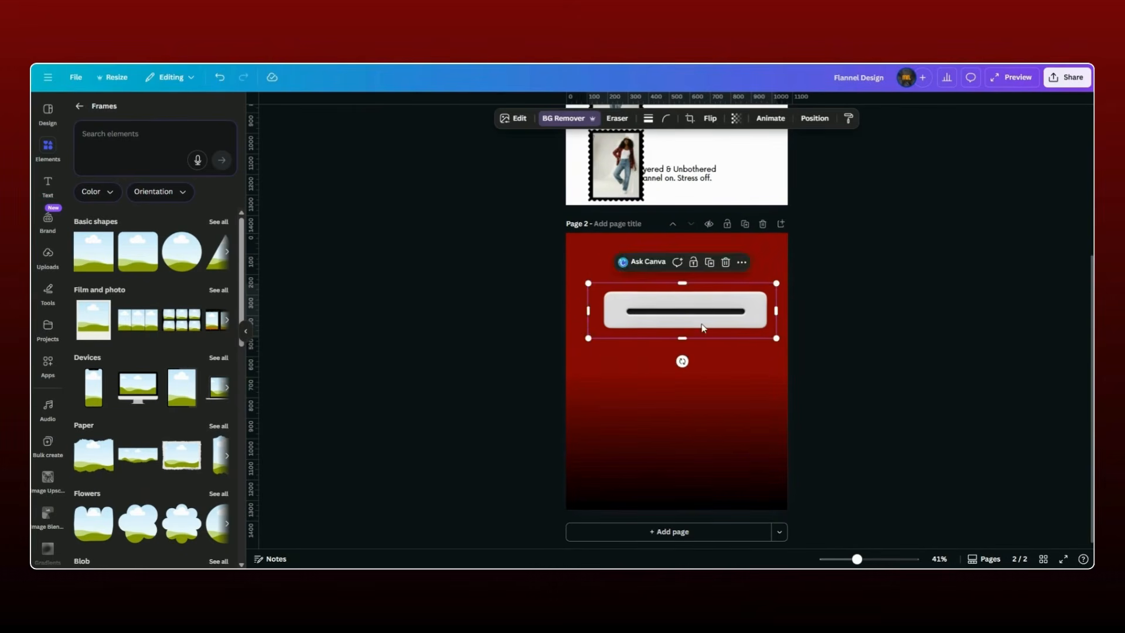
drag(707, 326, 700, 322)
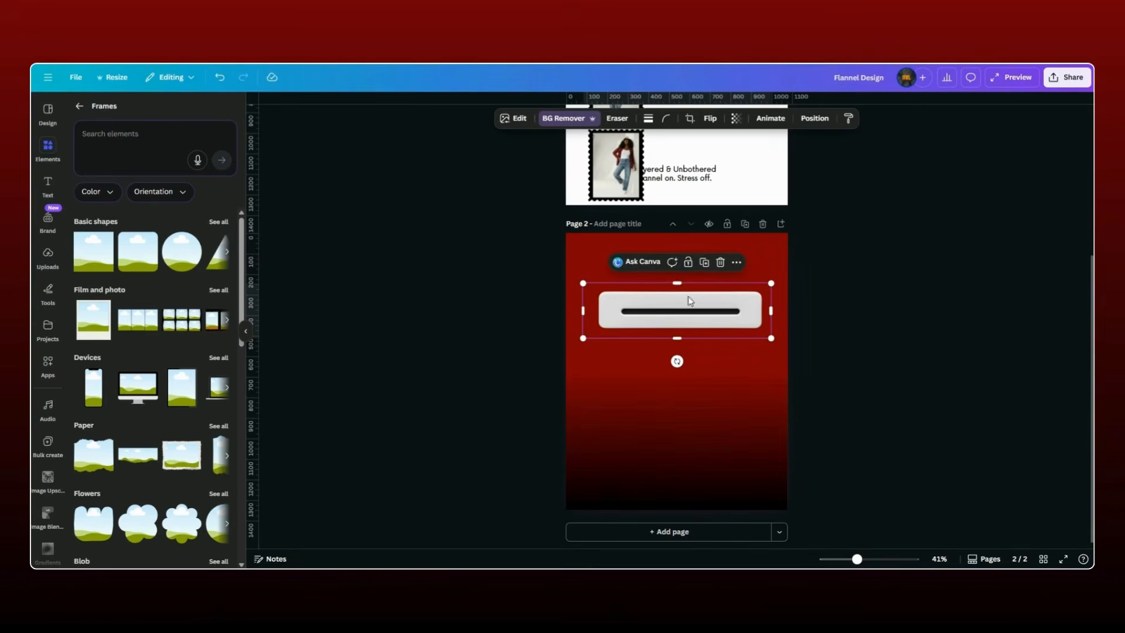
- Duplicate the receipt machine image, align the copy exactly over the original, and crop the copy's lower part up to the slot
click(705, 263)
drag(865, 564, 878, 560)
drag(838, 306, 831, 303)
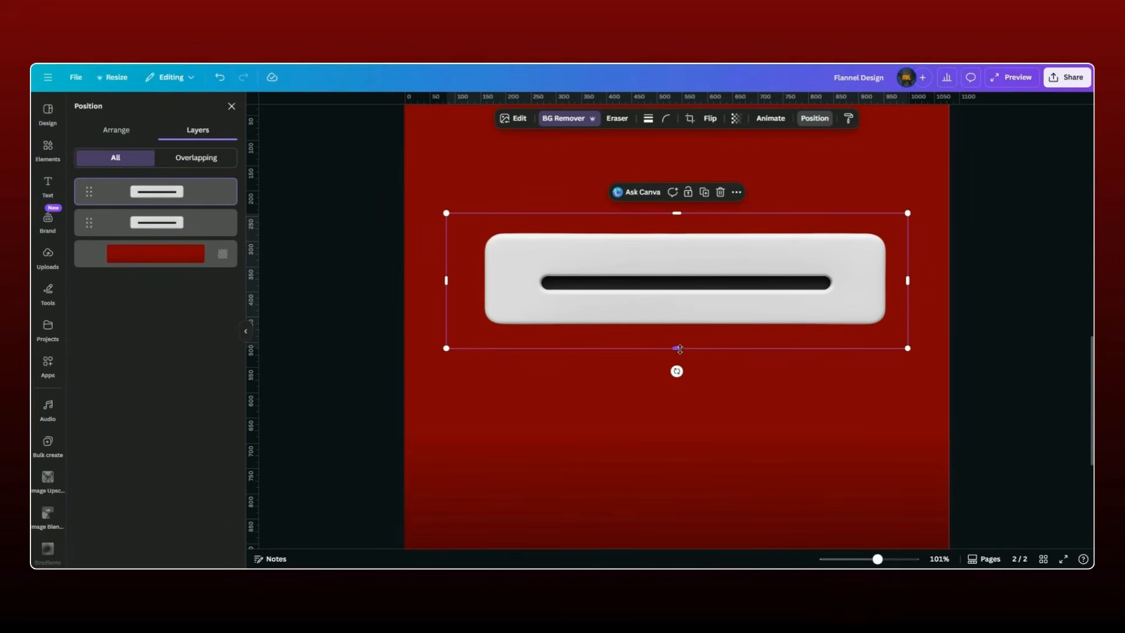
drag(679, 348, 682, 277)
click(639, 409)
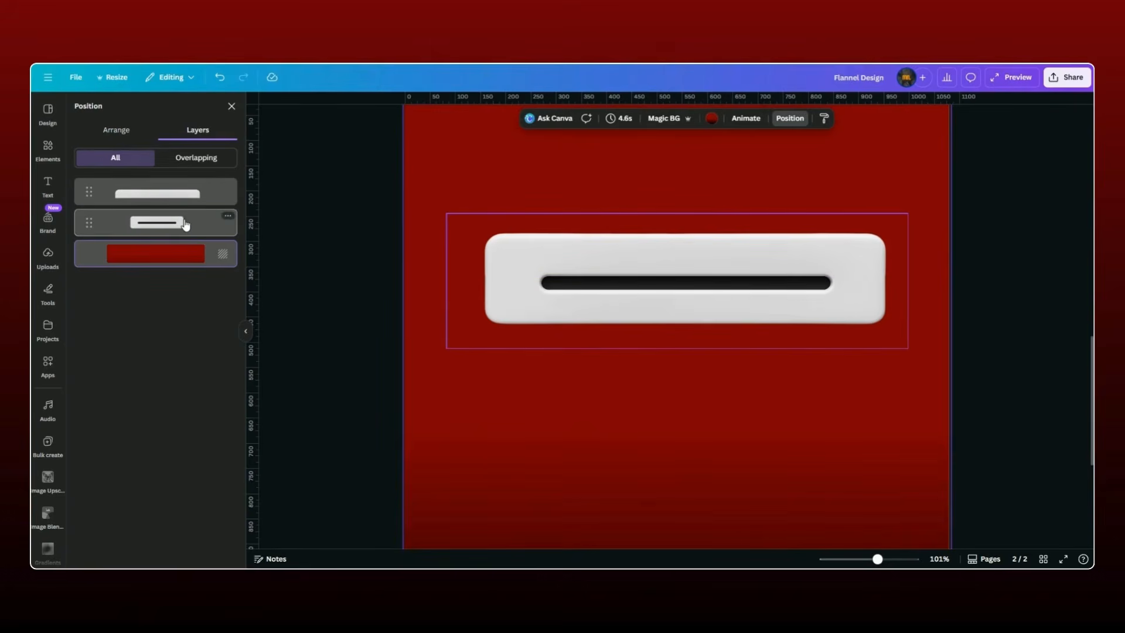
- Move the photo strip from page 1 onto page 2 and place its layer between the cropped machine copy and the full machine image
drag(877, 559, 857, 561)
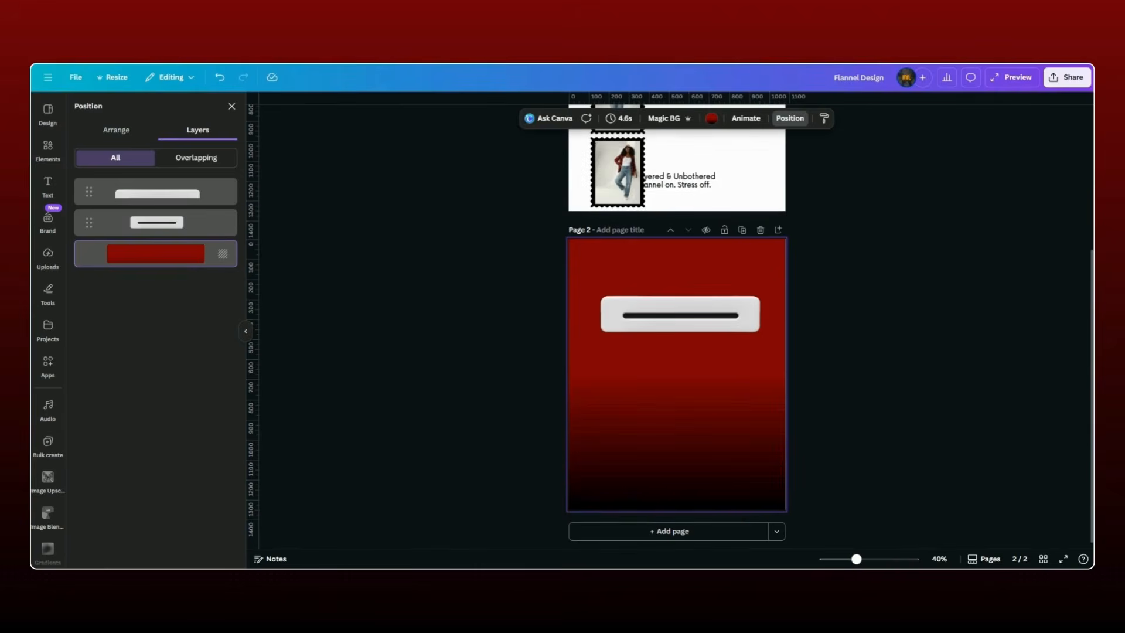
scroll(926, 308, up, 3)
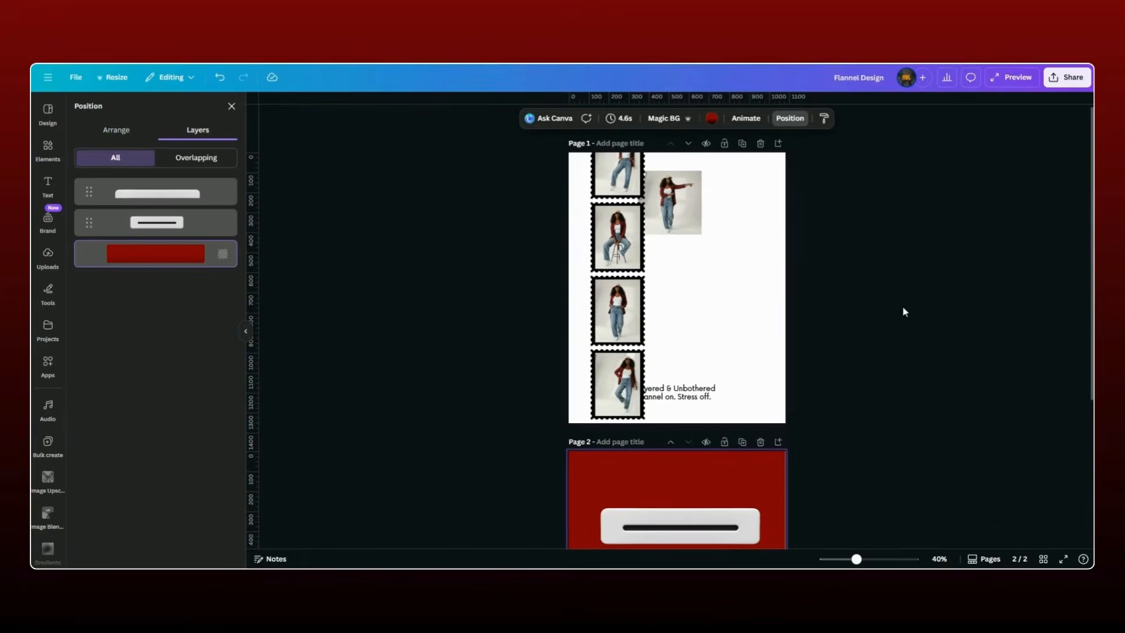
drag(520, 262, 627, 248)
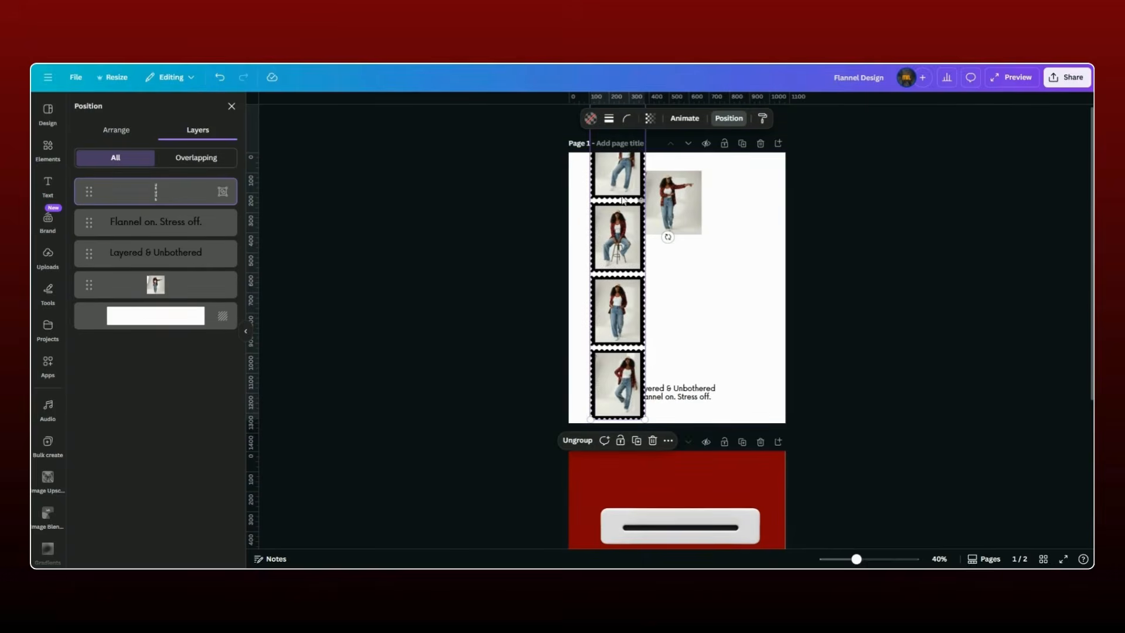
drag(626, 200, 686, 476)
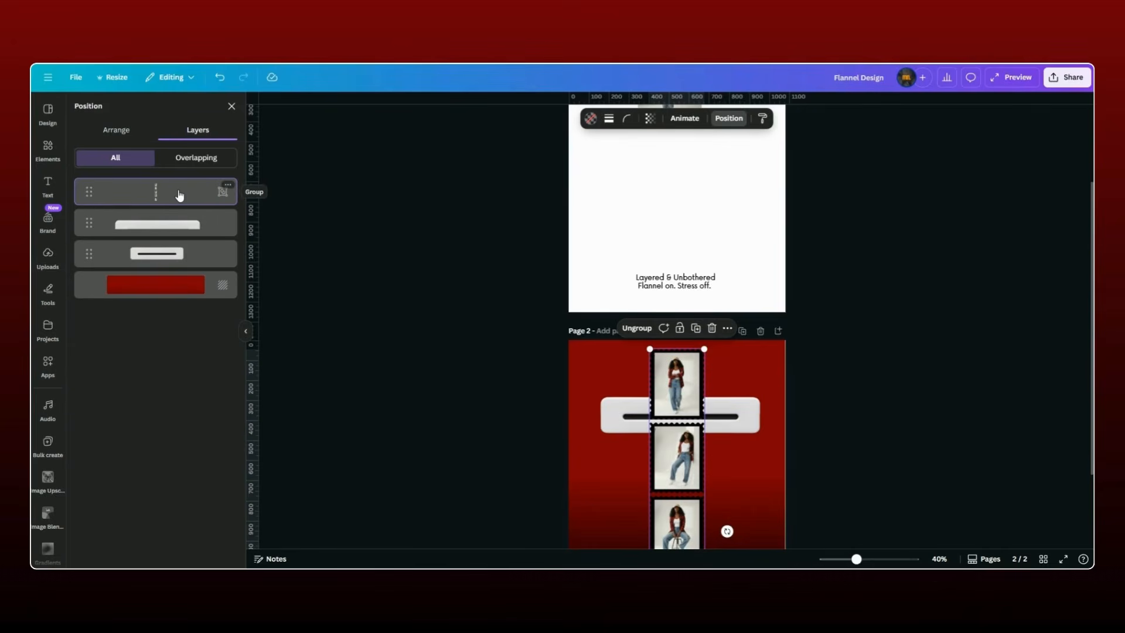
drag(179, 195, 187, 243)
- Slide the photo strip straight up until its lower end sits inside the receipt machine's slot
scroll(587, 290, down, 3)
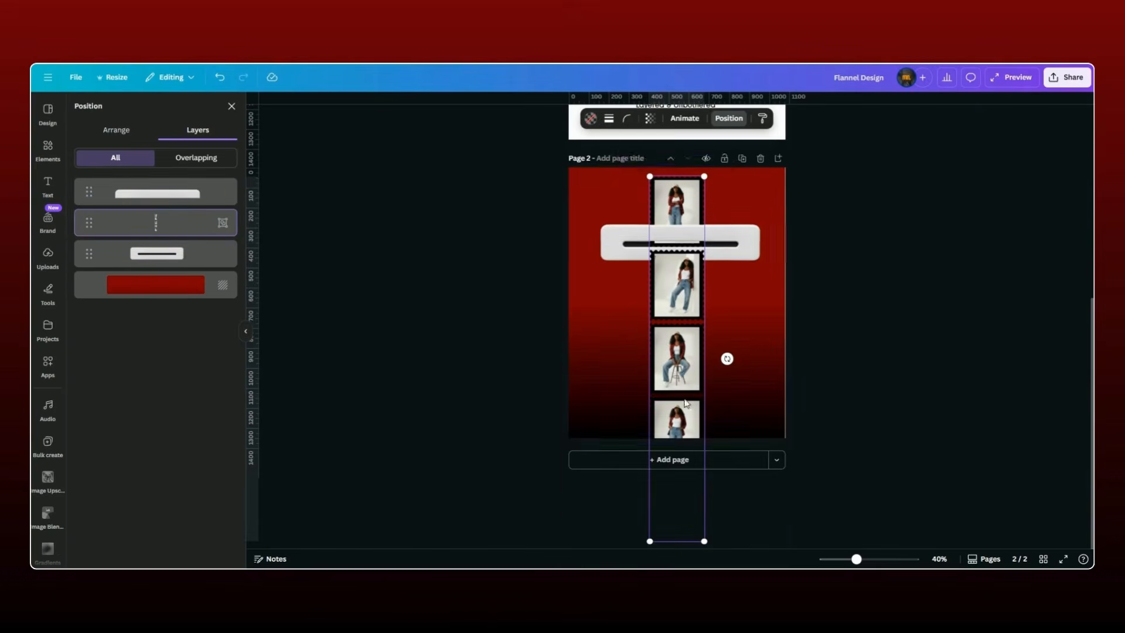
drag(686, 409, 686, 306)
scroll(687, 317, up, 1)
drag(688, 484, 688, 298)
click(714, 404)
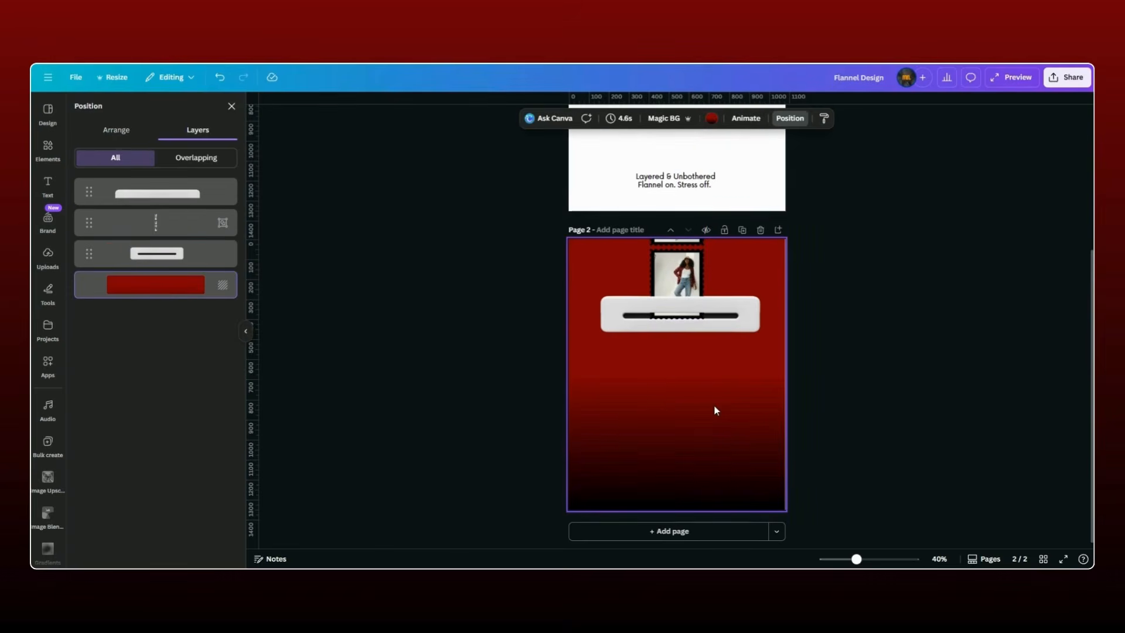
- Add a square shape to page 2 and fill it with the background red #830000 sampled from the page
key(r)
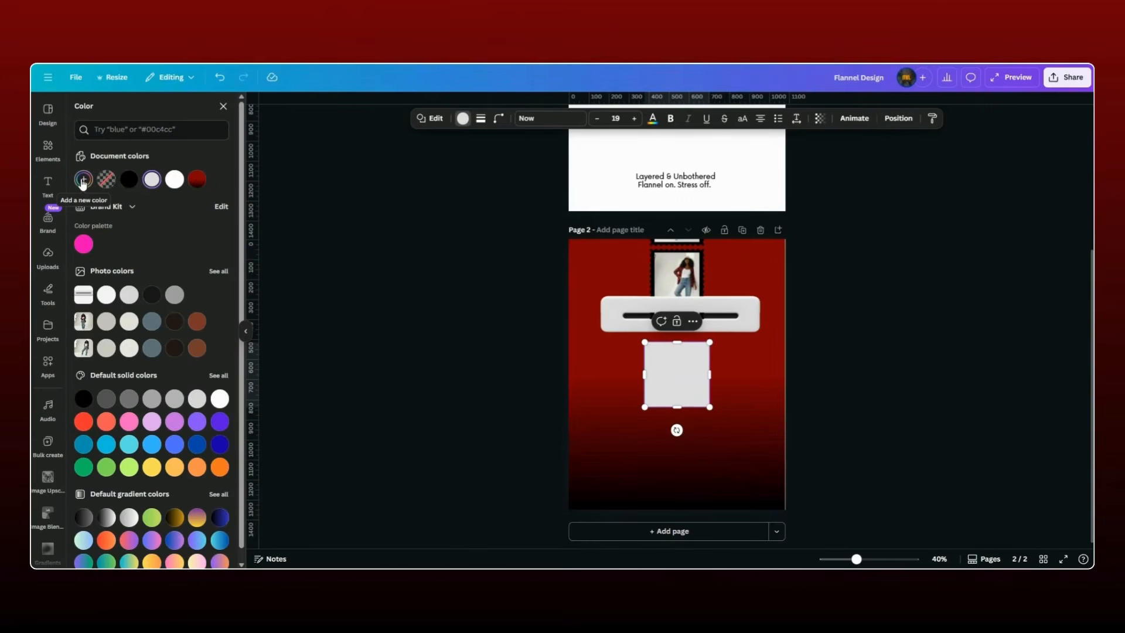
click(84, 179)
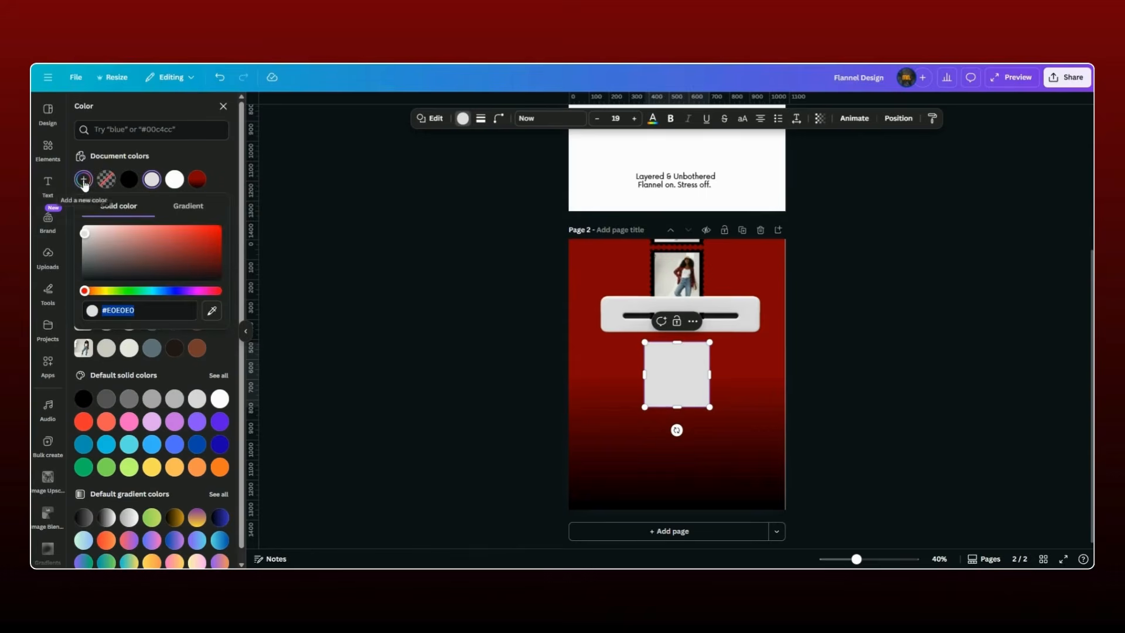
click(223, 317)
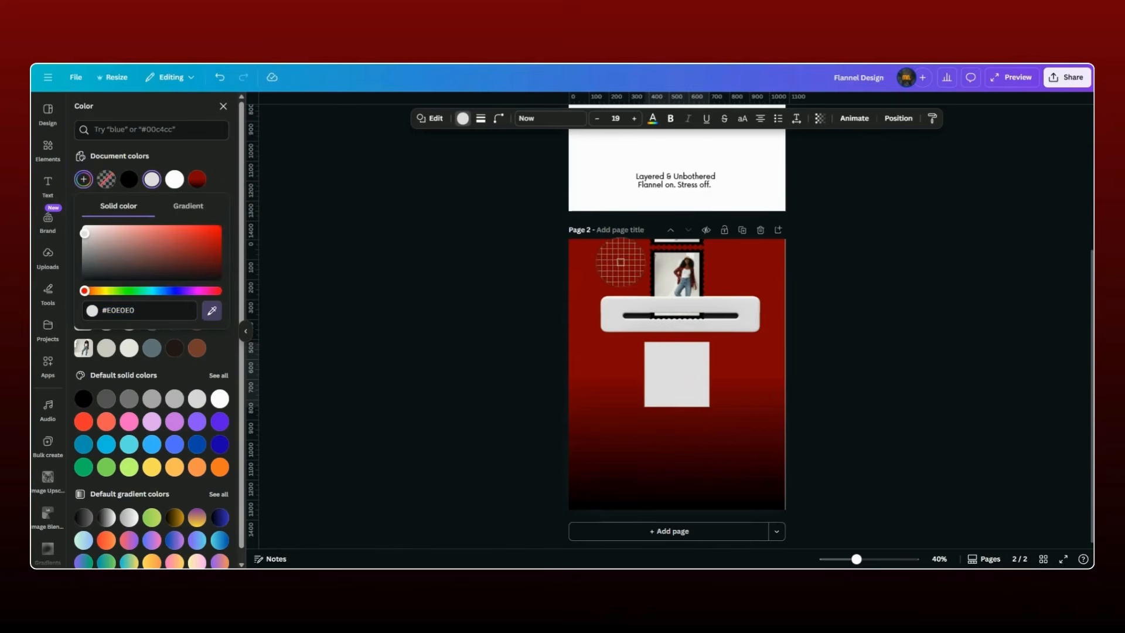
click(620, 262)
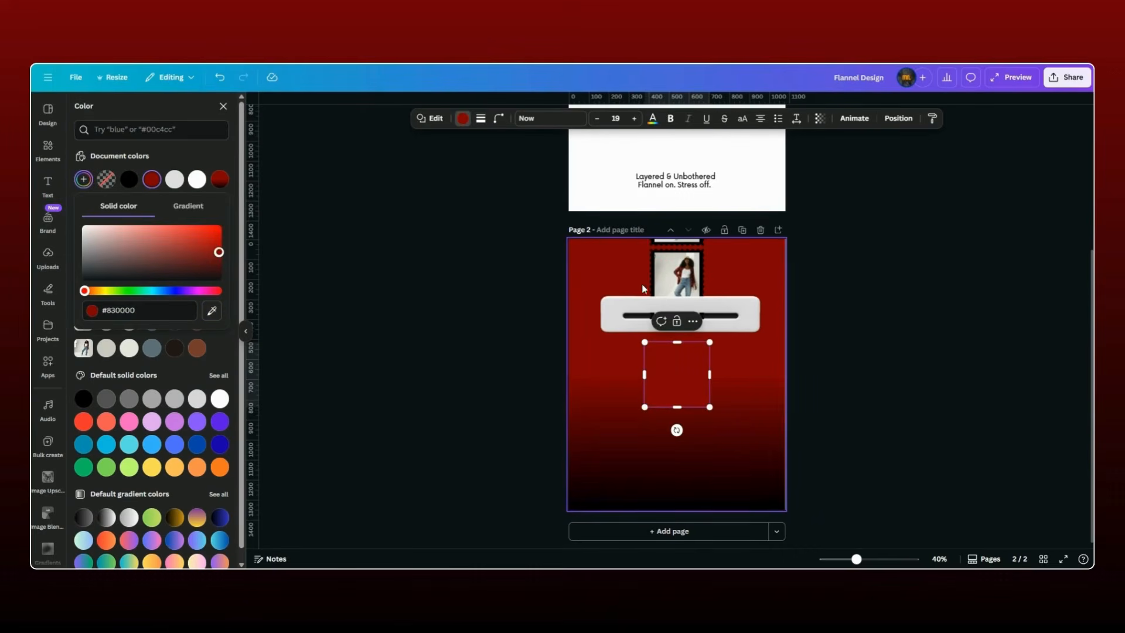
- Place the red square in page 2's upper-left corner and shorten it to end level with the machine's upper edge
click(608, 261)
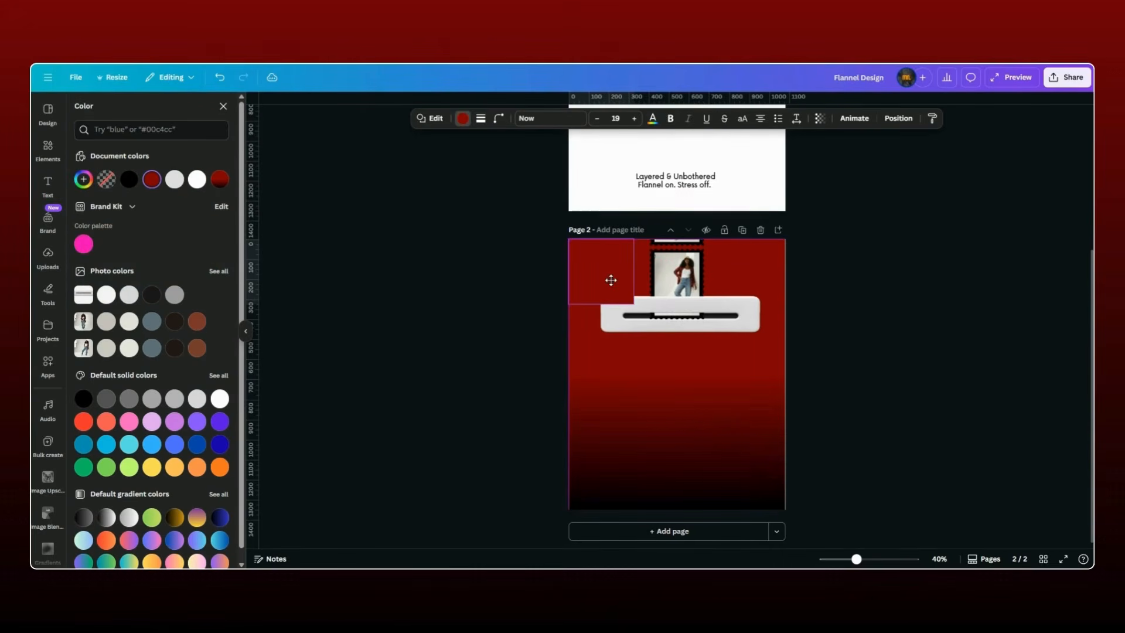
drag(584, 304, 587, 296)
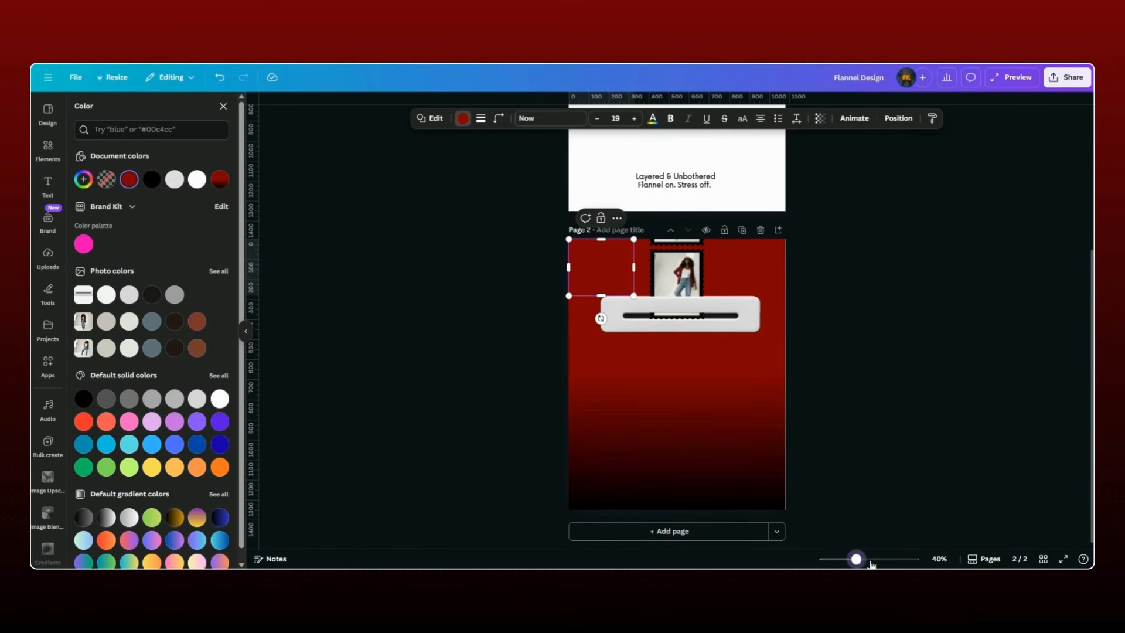
- Stretch the red square across page 2's full width and lower its bottom edge to meet the machine's upper edge
drag(872, 564, 877, 560)
drag(572, 174, 966, 189)
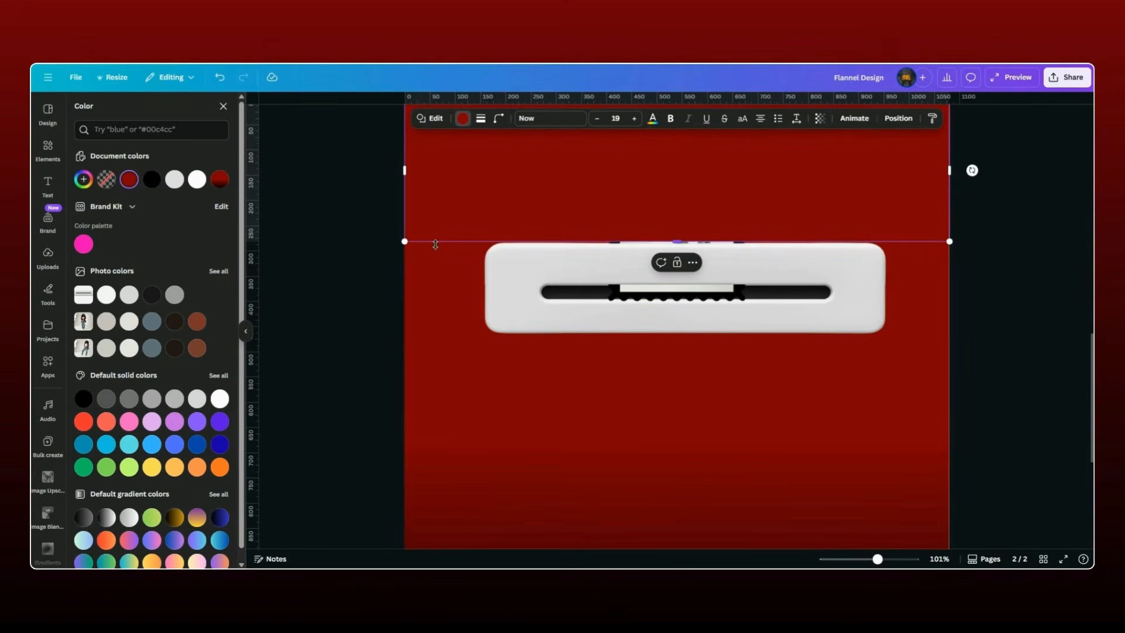
drag(436, 245, 433, 247)
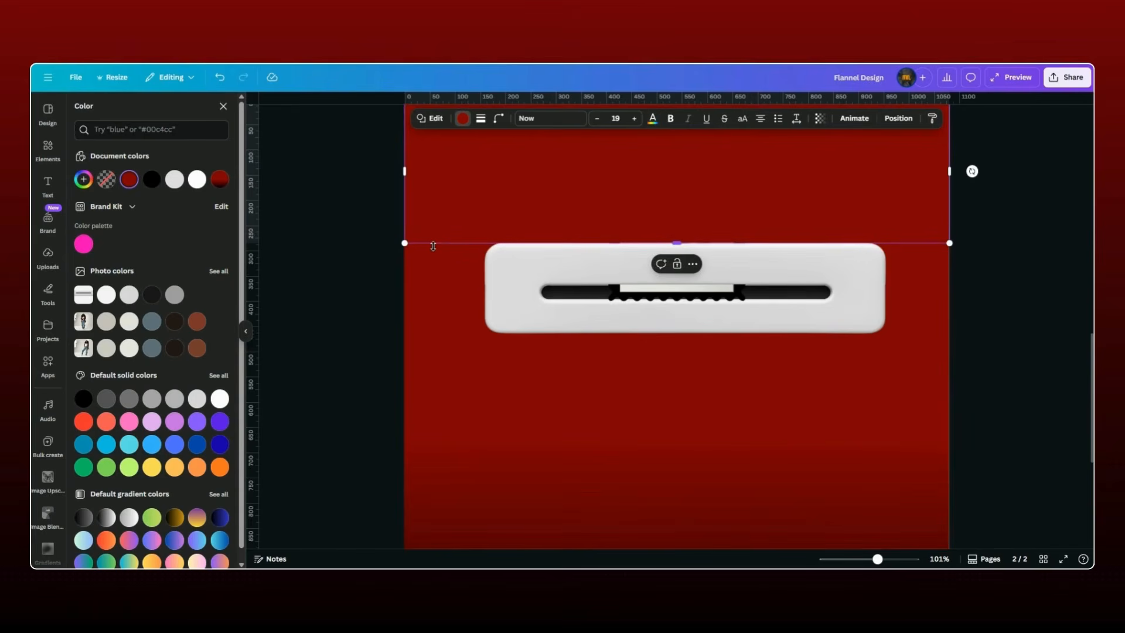
click(979, 297)
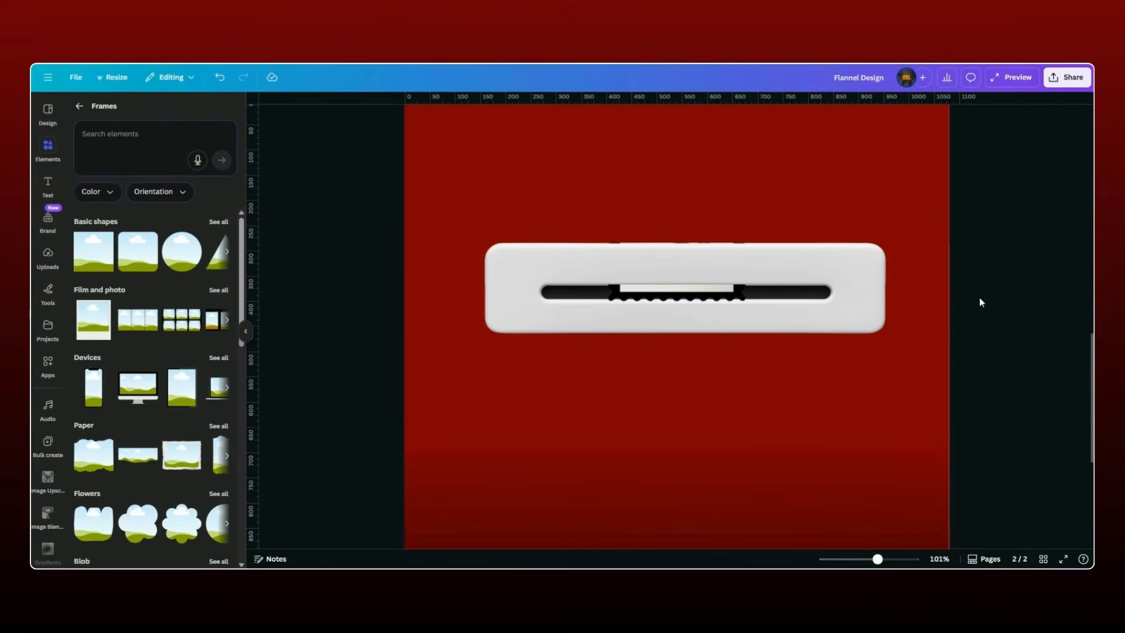
- Fine-tune the red rectangle's bottom edge so it covers the strip fragments peeking out along the machine's upper edge
drag(979, 297, 875, 564)
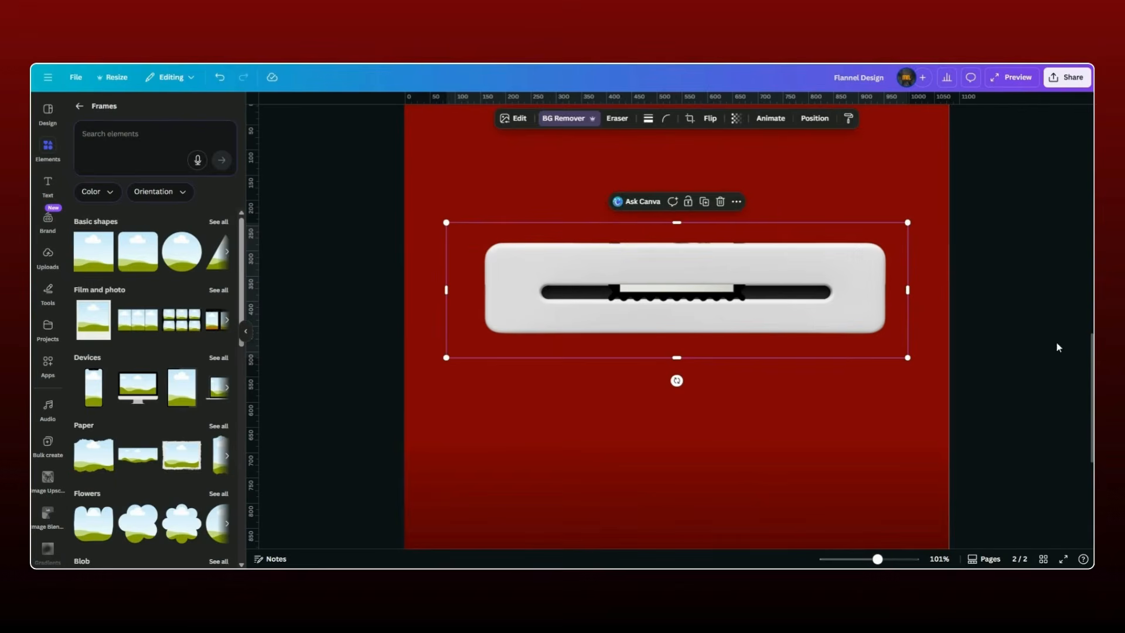
click(1007, 316)
click(847, 292)
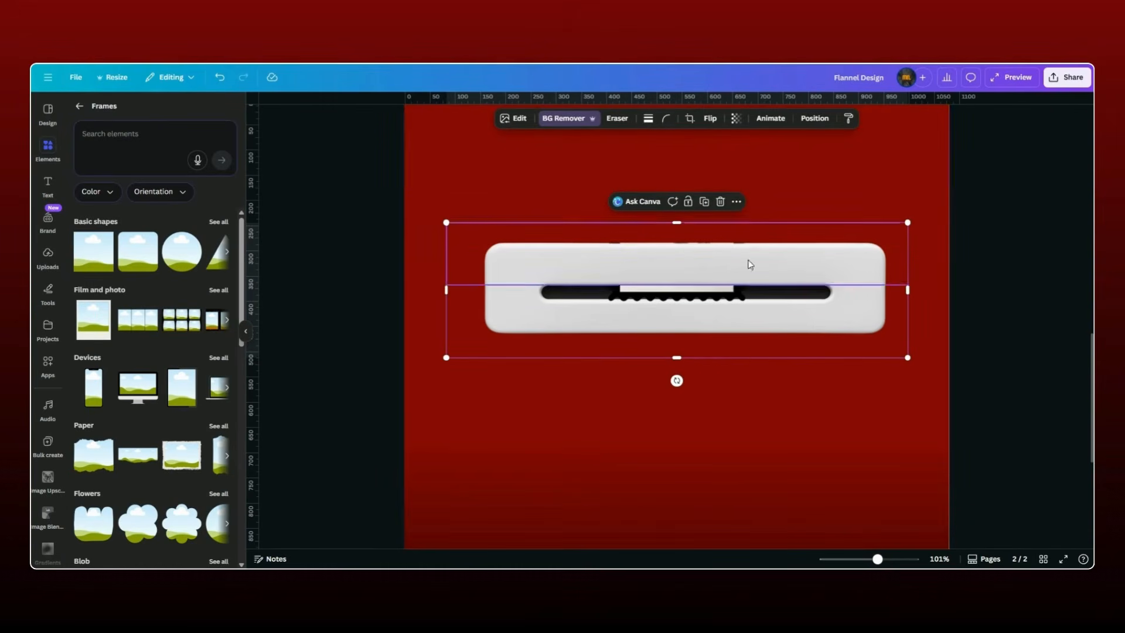
drag(877, 558, 915, 558)
click(936, 436)
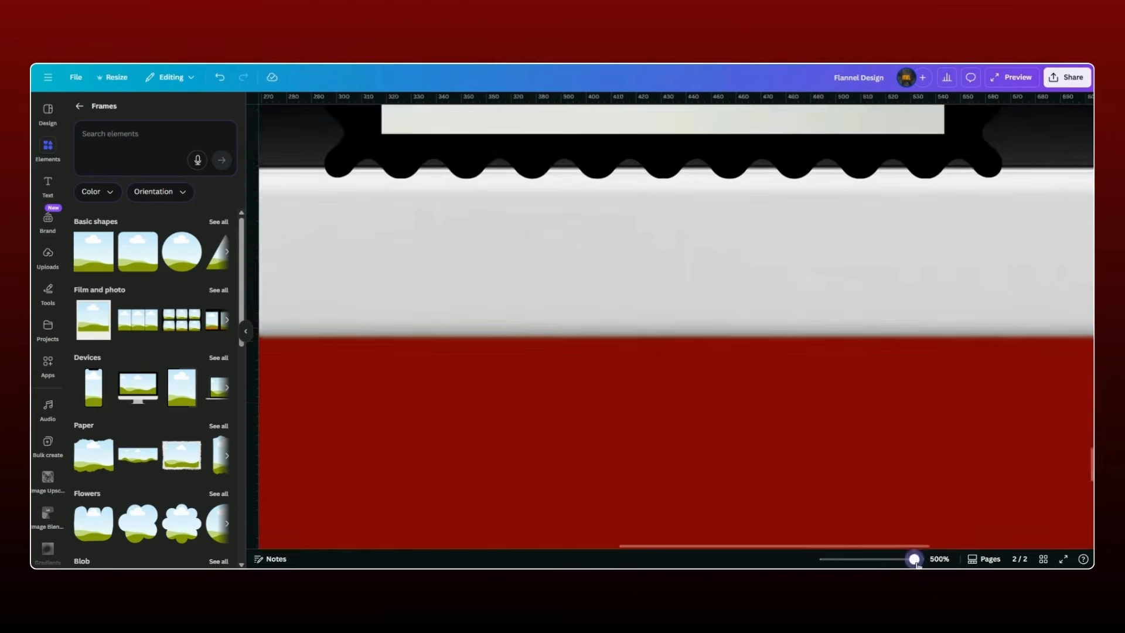
scroll(723, 441, up, 5)
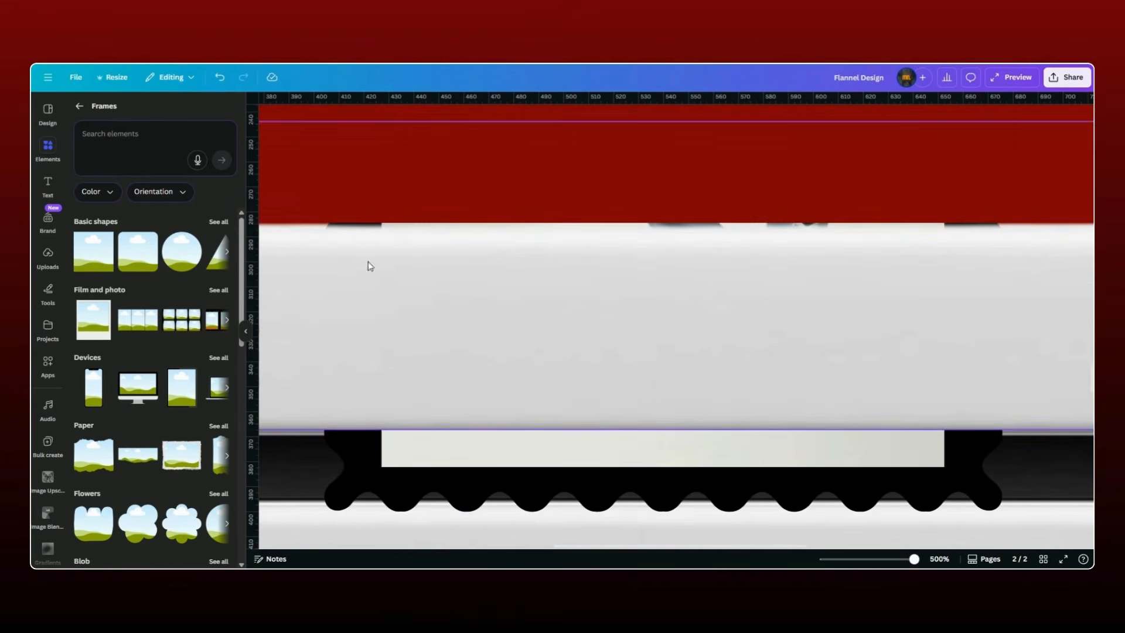
click(420, 236)
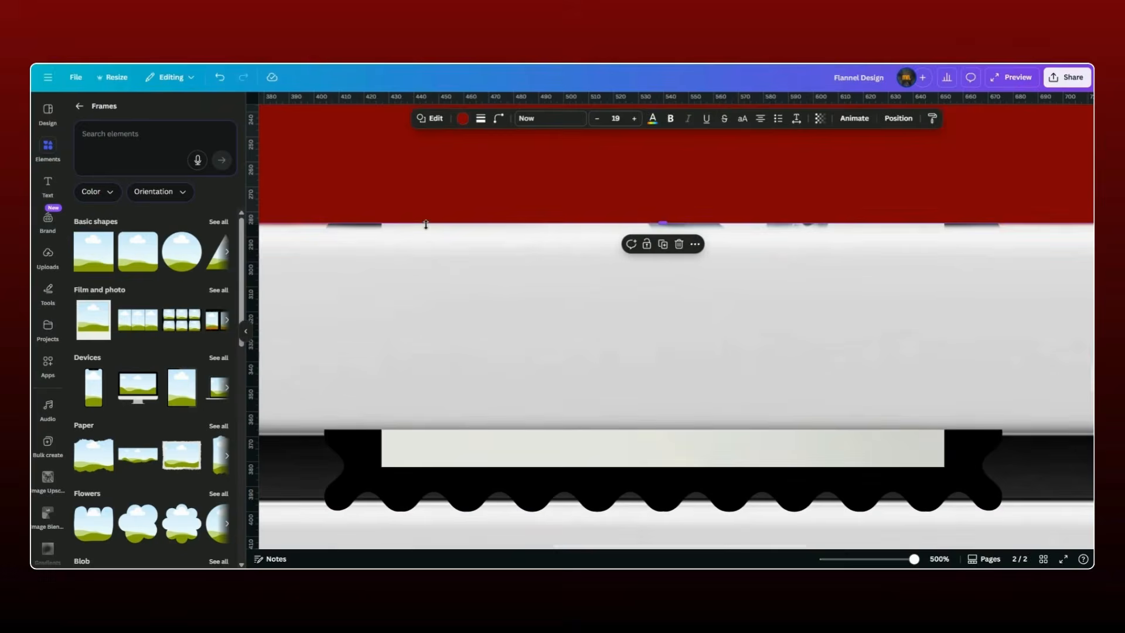
drag(426, 226, 437, 225)
scroll(761, 170, up, 8)
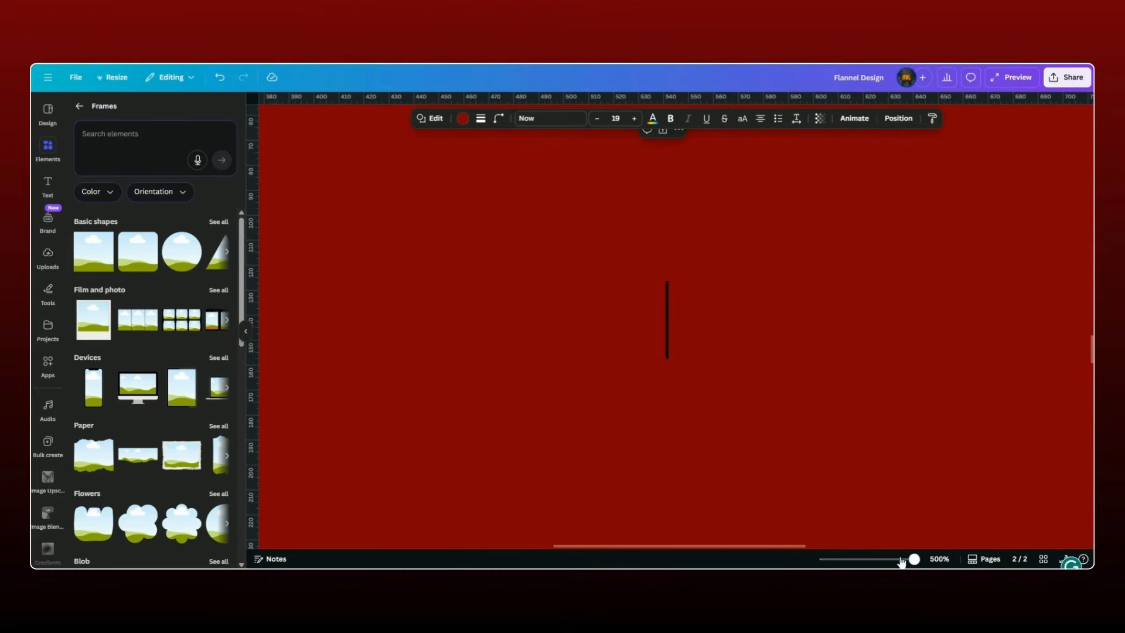
drag(902, 562, 872, 561)
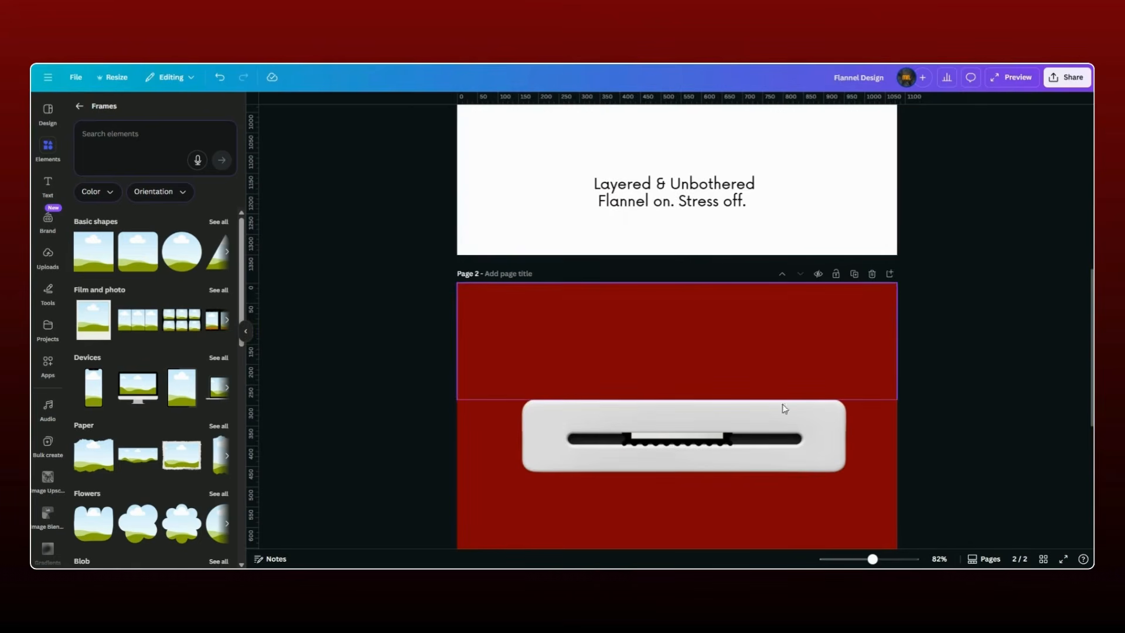
- Nudge the photo strip slightly within the machine's slot and check how it sits on page 2
mouse_move(692, 444)
mouse_down()
mouse_move(719, 443)
mouse_move(692, 444)
mouse_up()
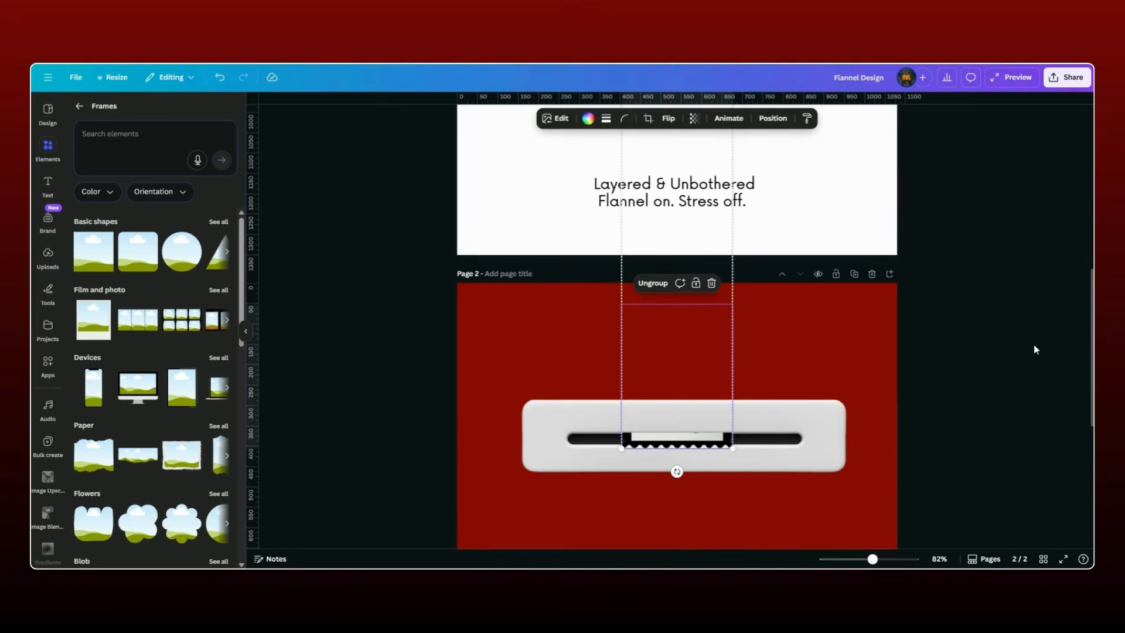
click(1047, 363)
scroll(1004, 372, down, 3)
scroll(972, 361, up, 3)
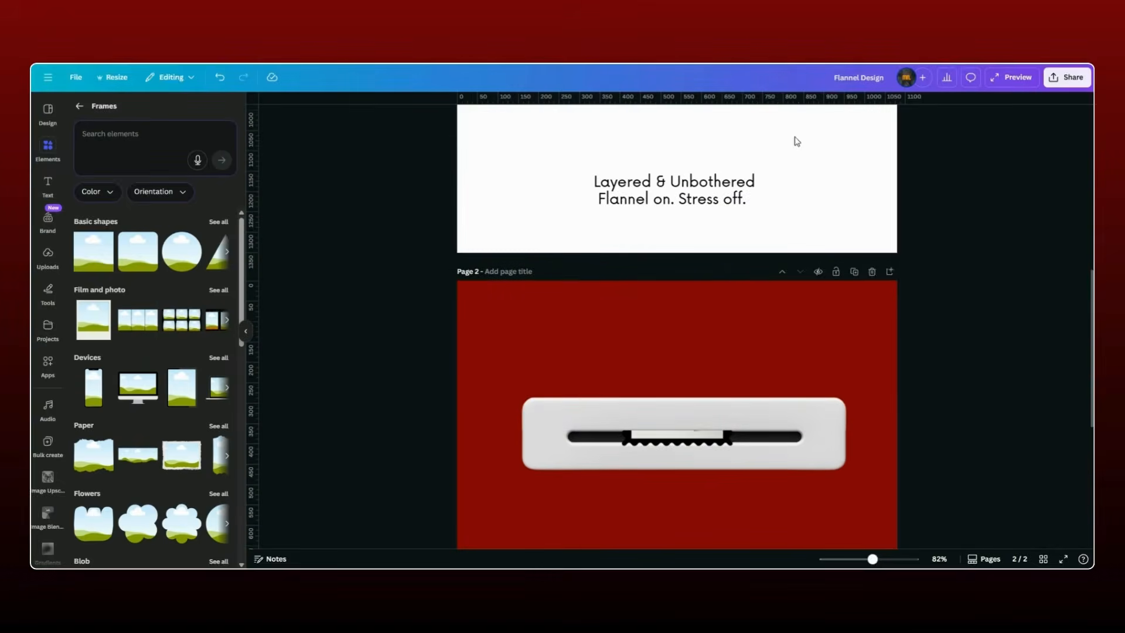
scroll(518, 437, down, 3)
scroll(723, 192, down, 3)
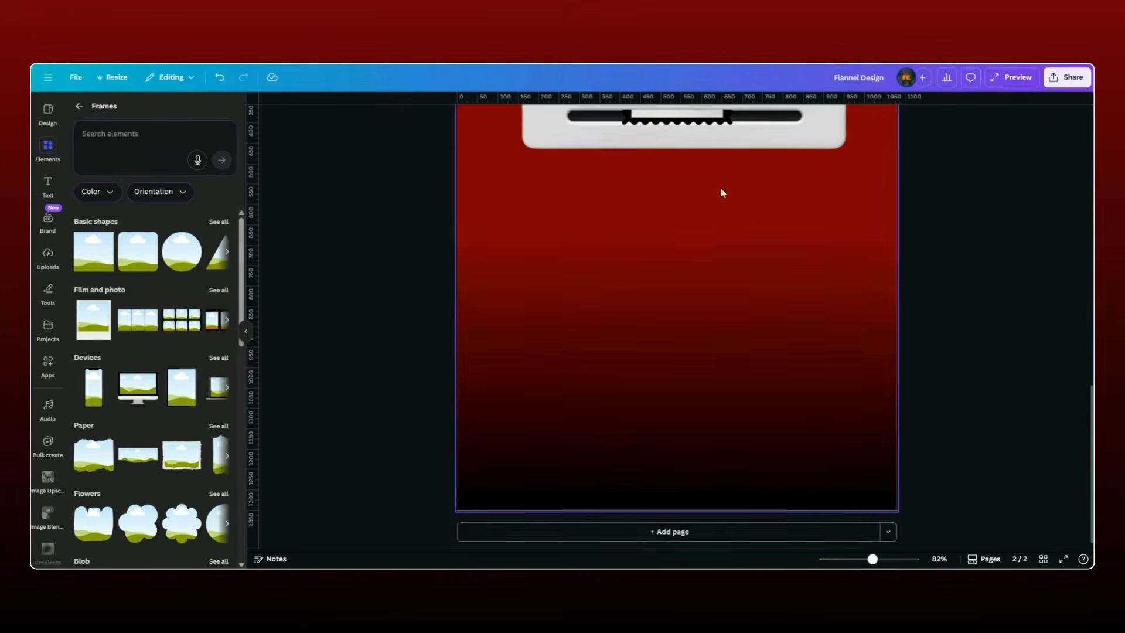
- Select all elements on page 2 together and shift them straight down a little, lowering the receipt machine
scroll(764, 336, up, 3)
drag(962, 347, 420, 202)
drag(697, 235, 698, 274)
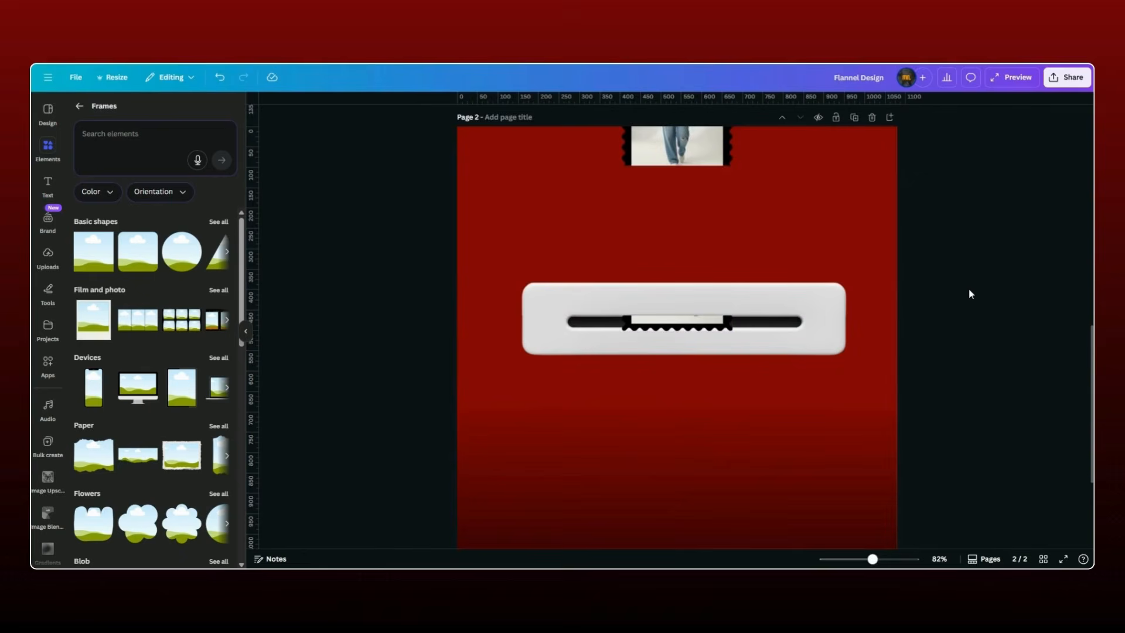
- Extend the red rectangle's upper edge to the top of page 2 to hide the exposed photo strip
scroll(1035, 299, up, 2)
click(770, 315)
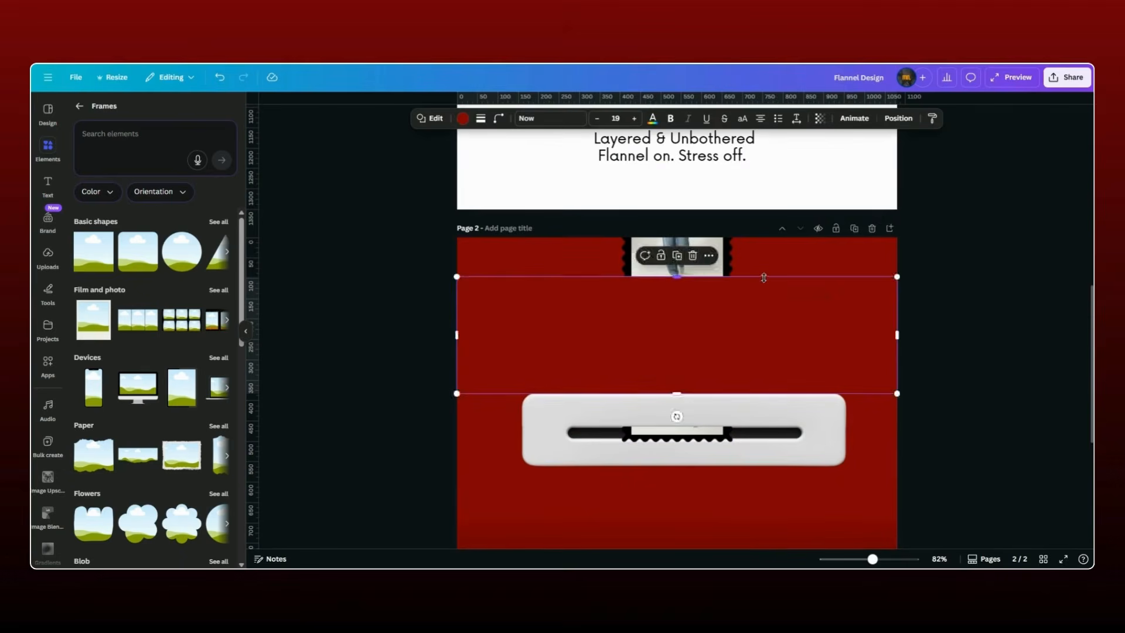
drag(765, 276, 768, 239)
click(970, 258)
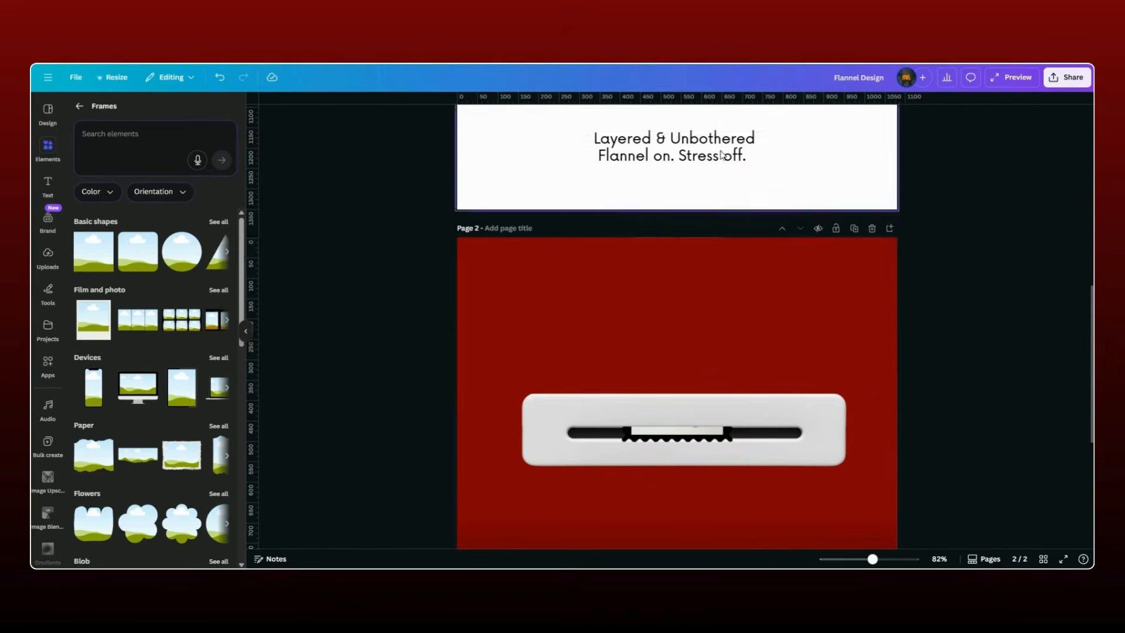
- Copy the "Layered & Unbothered" text from page 1 to above the machine on page 2 and set it in bold Inter
drag(686, 141, 722, 328)
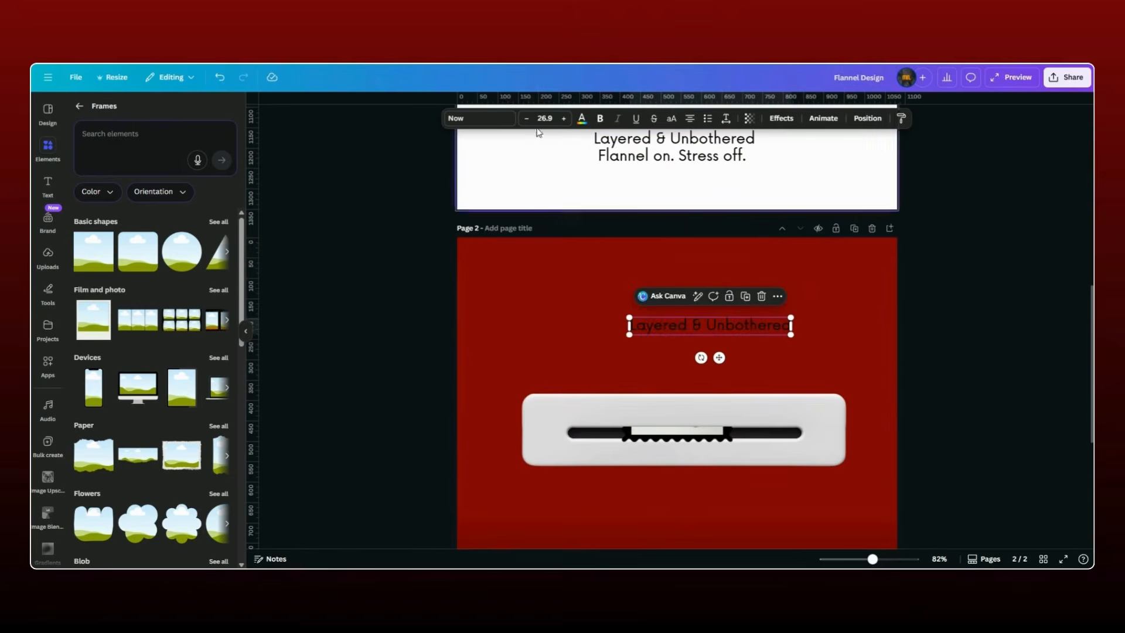
click(479, 119)
click(151, 157)
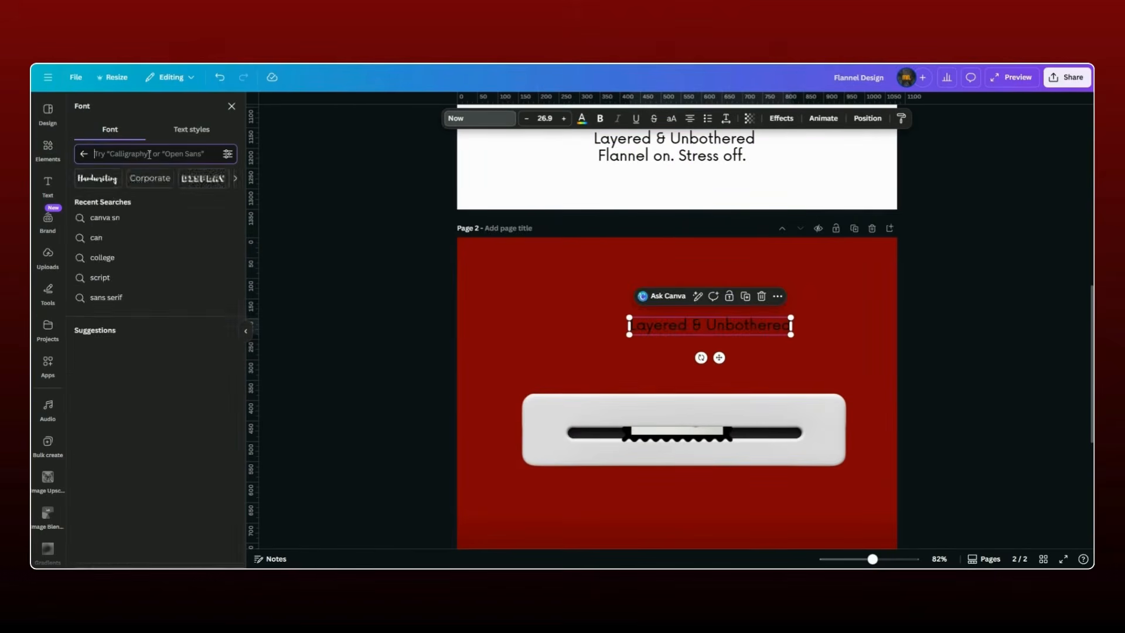
text(in)
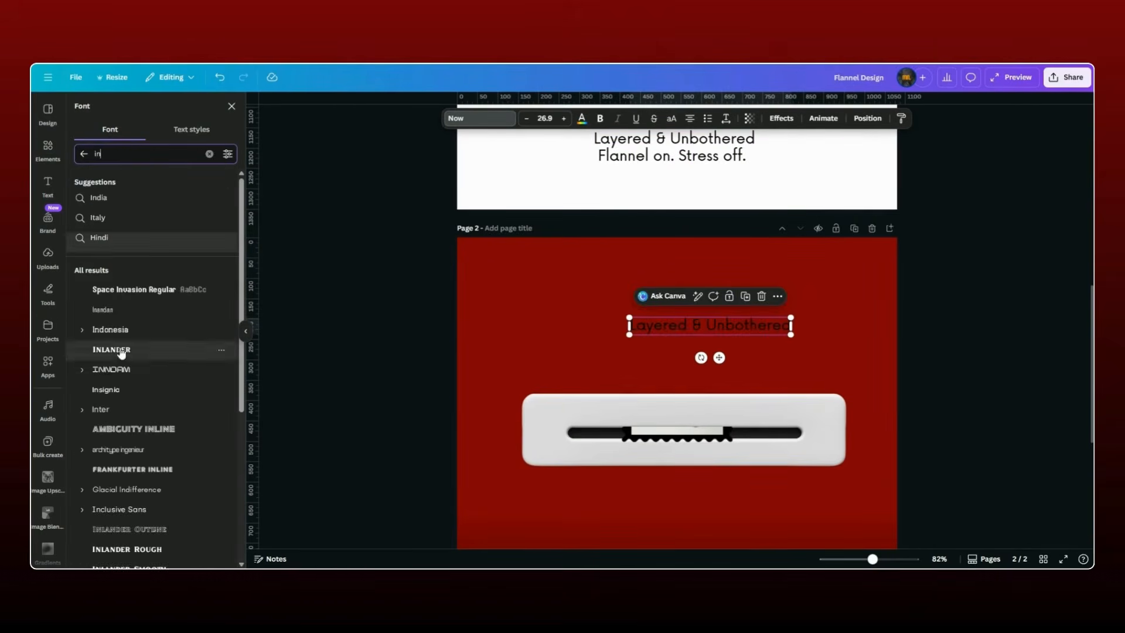
click(129, 409)
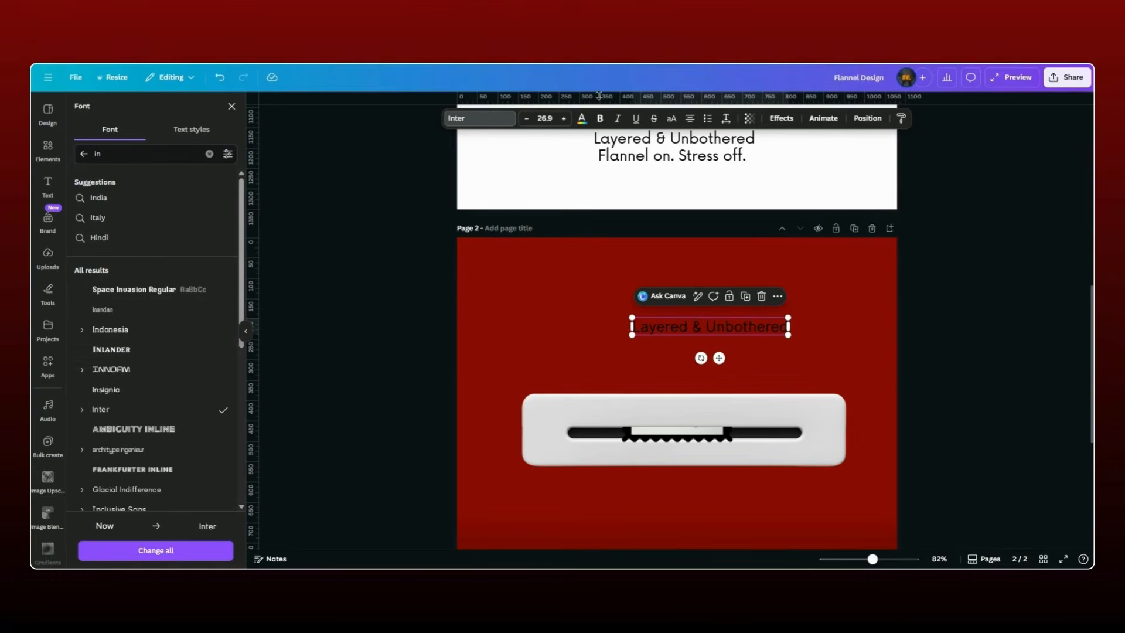
click(599, 119)
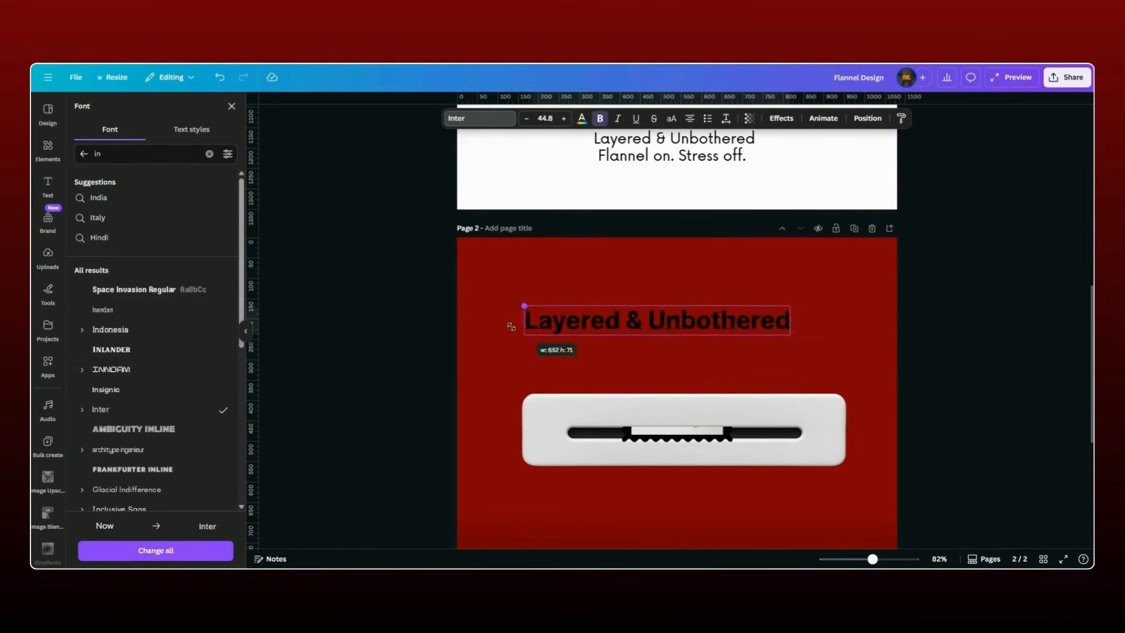
- Give the headline -87 letter spacing and a white colour, and enlarge it to slightly wider than the machine
click(726, 120)
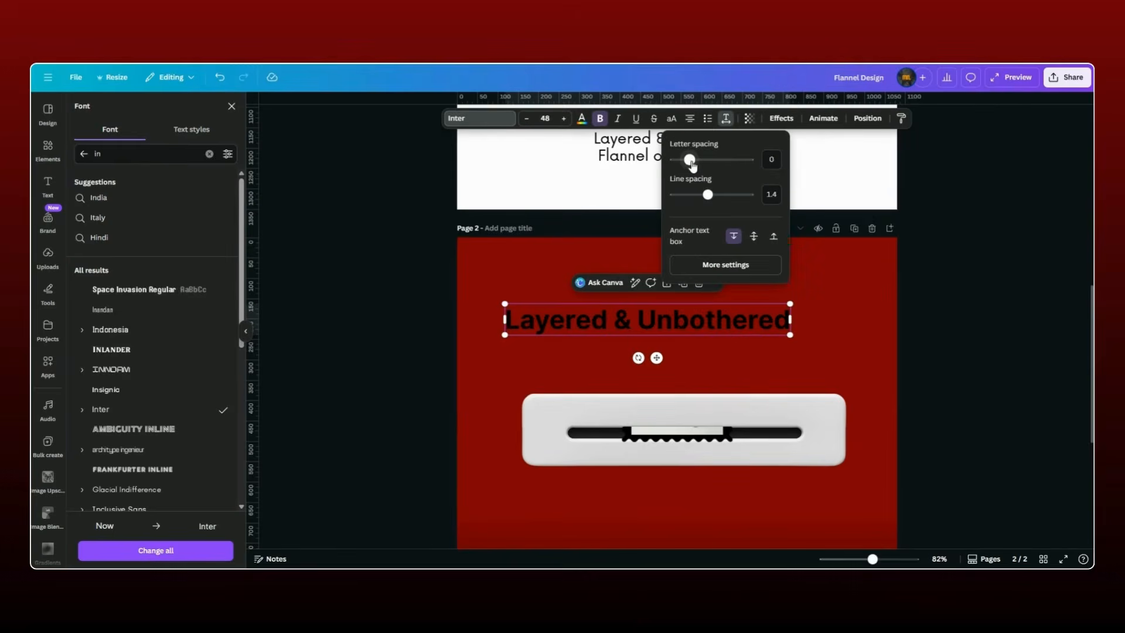
drag(687, 165, 684, 167)
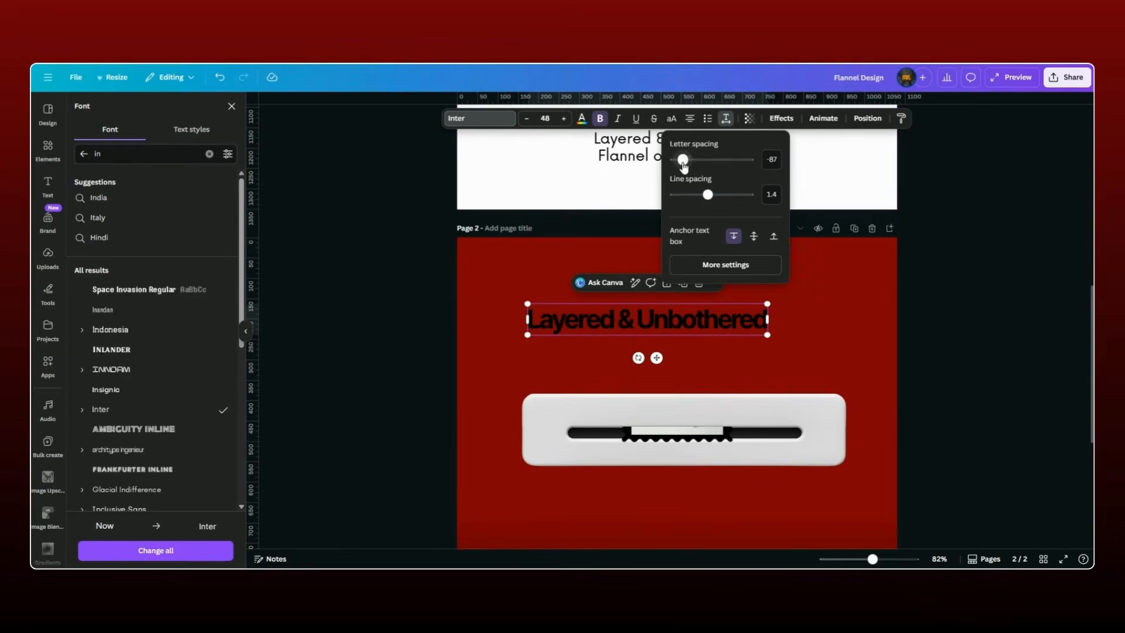
click(582, 118)
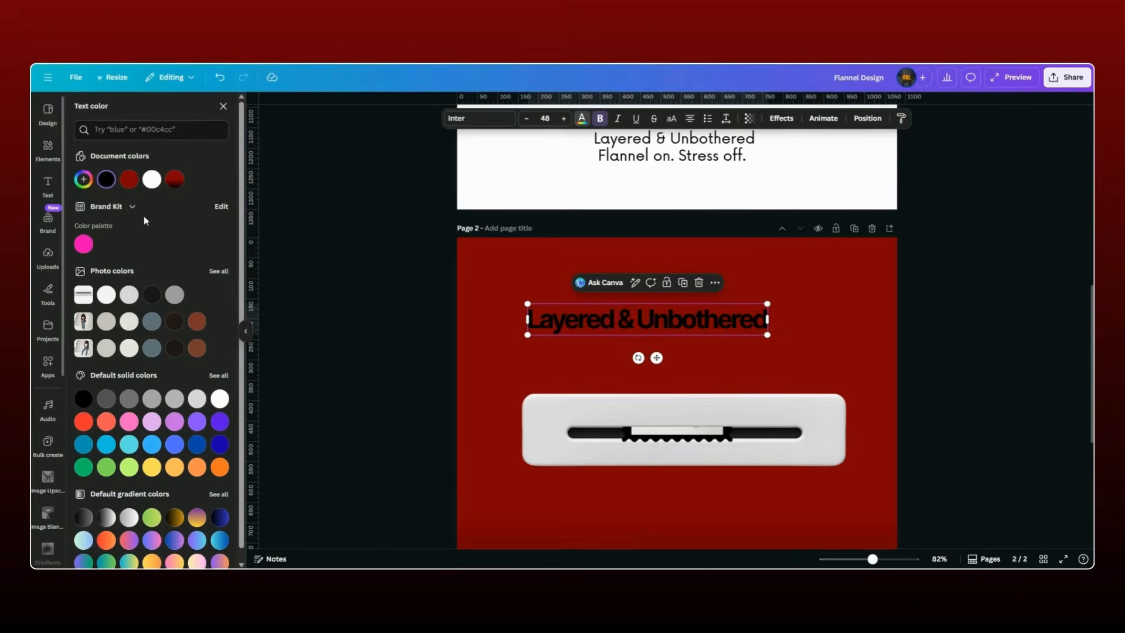
click(152, 179)
mouse_move(767, 335)
mouse_down()
mouse_move(835, 371)
mouse_move(892, 380)
mouse_move(760, 333)
mouse_up()
- Copy the "Flannel on. Stress off." text from page 1 to beneath the headline and set it in uppercase Inter
click(690, 164)
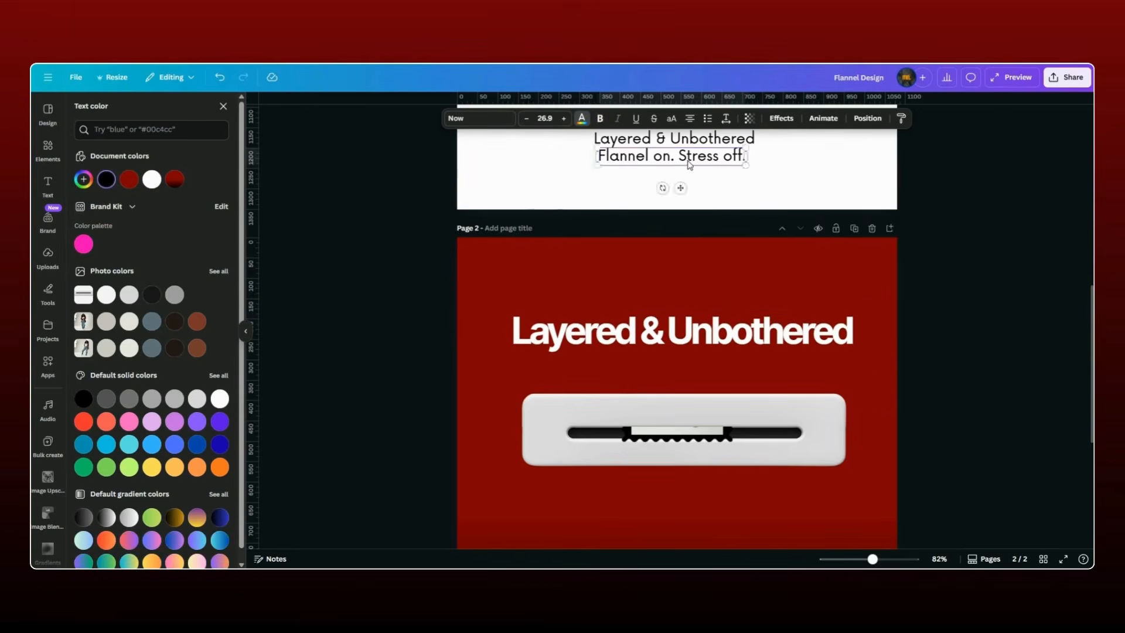
drag(695, 165, 699, 371)
click(469, 119)
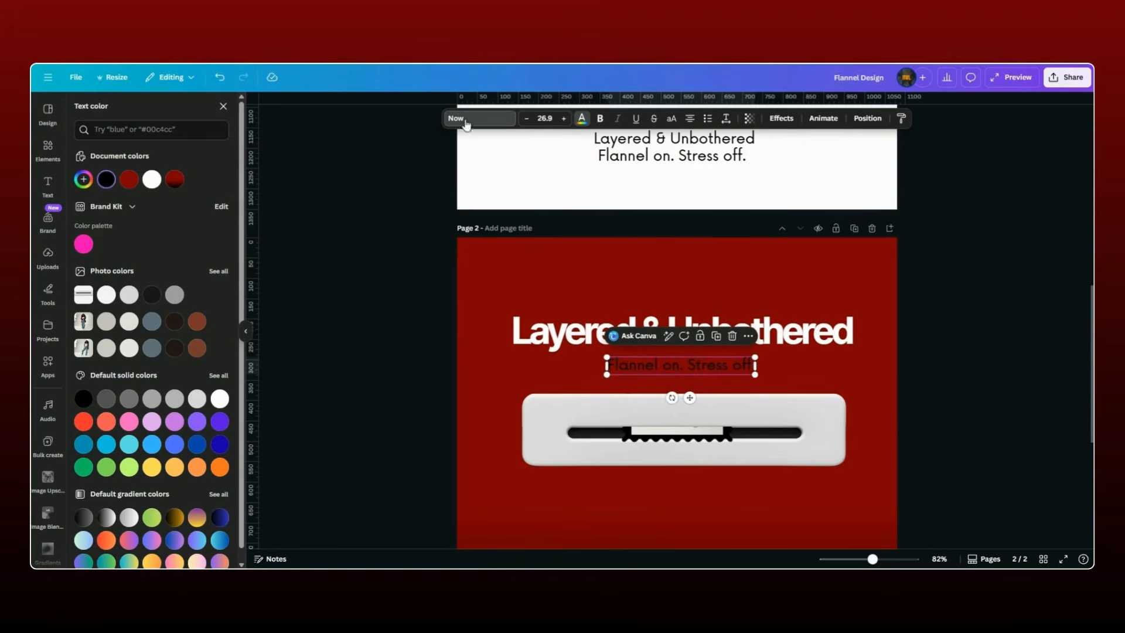
text(in)
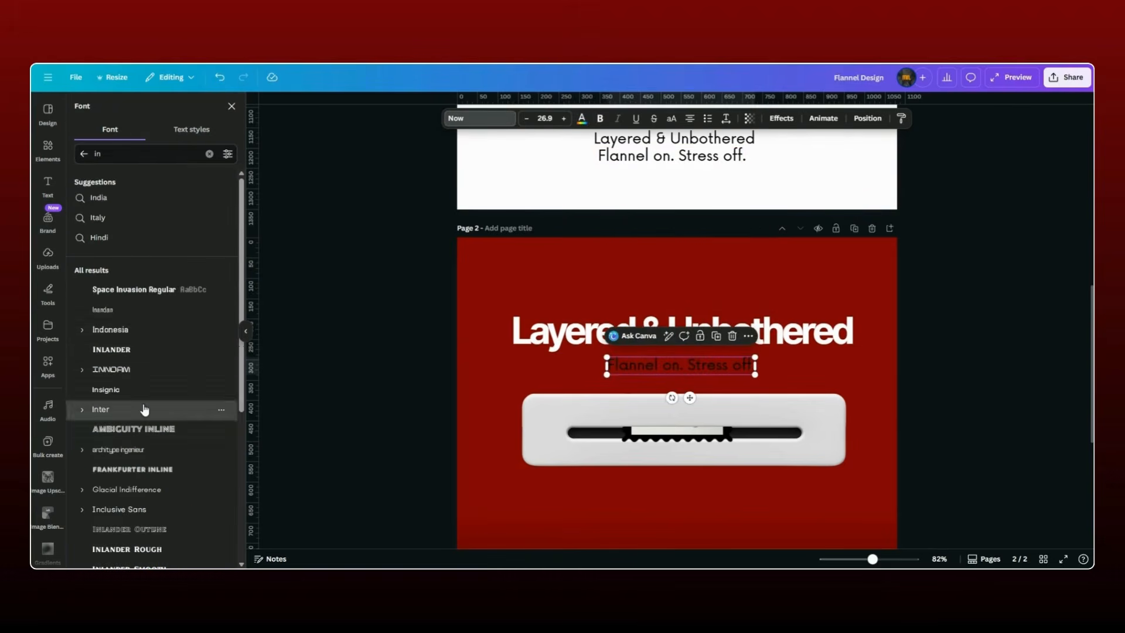
click(144, 409)
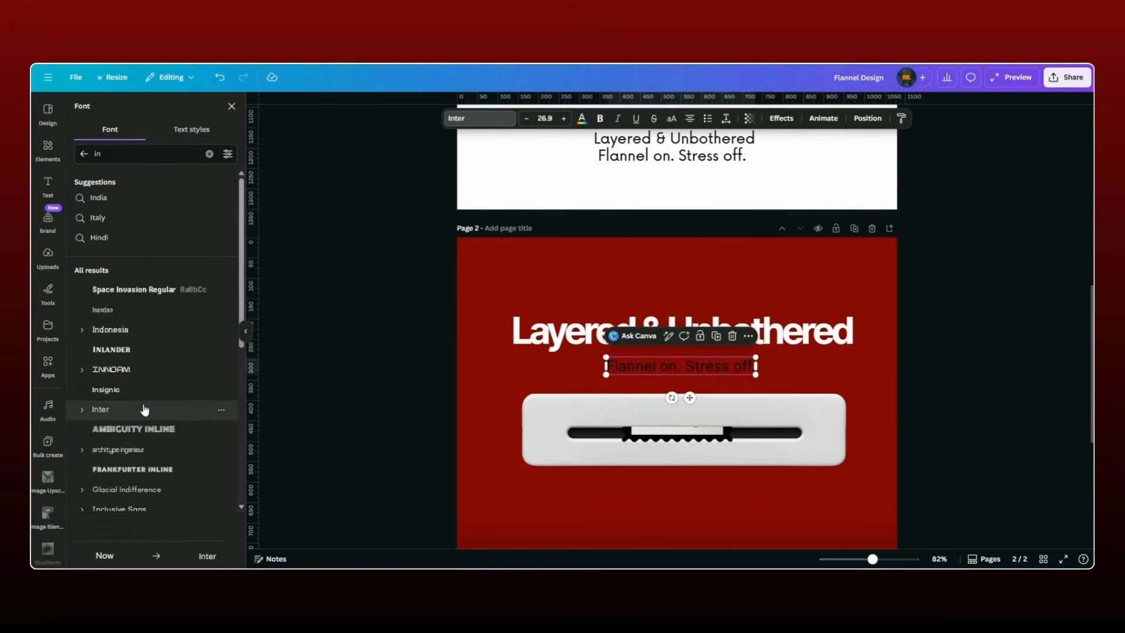
click(673, 119)
- Colour the tagline white and widen its letter spacing to 256
click(582, 119)
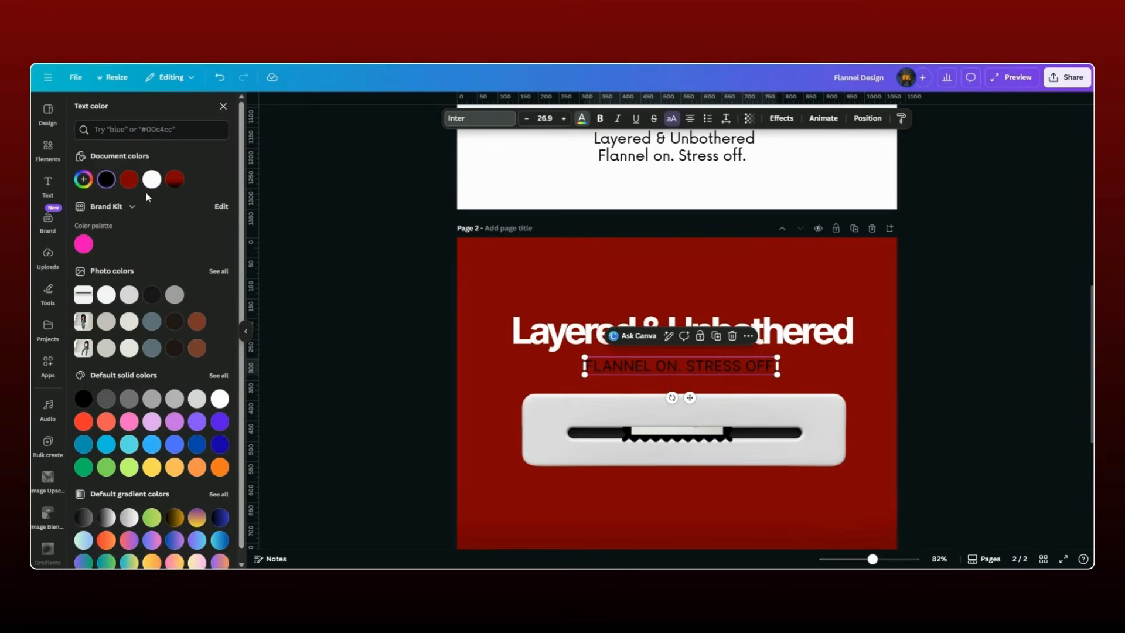
click(152, 179)
click(726, 119)
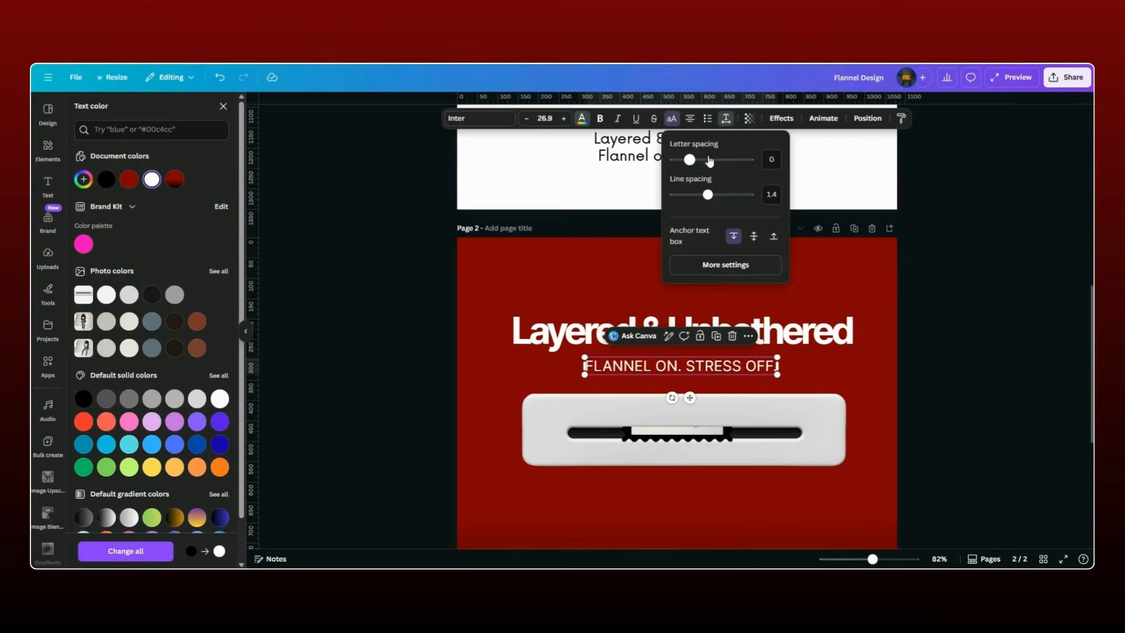
drag(692, 160, 711, 159)
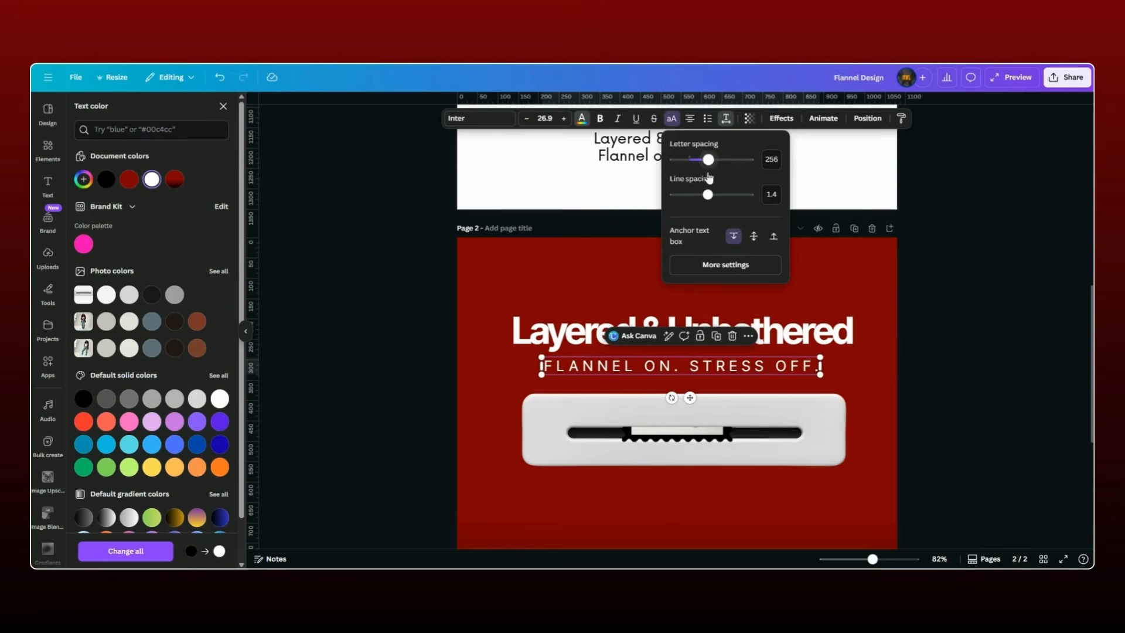
- Shrink the tagline to font size 23.3 and centre it directly beneath the headline
click(816, 374)
drag(816, 374, 753, 374)
drag(669, 394, 690, 391)
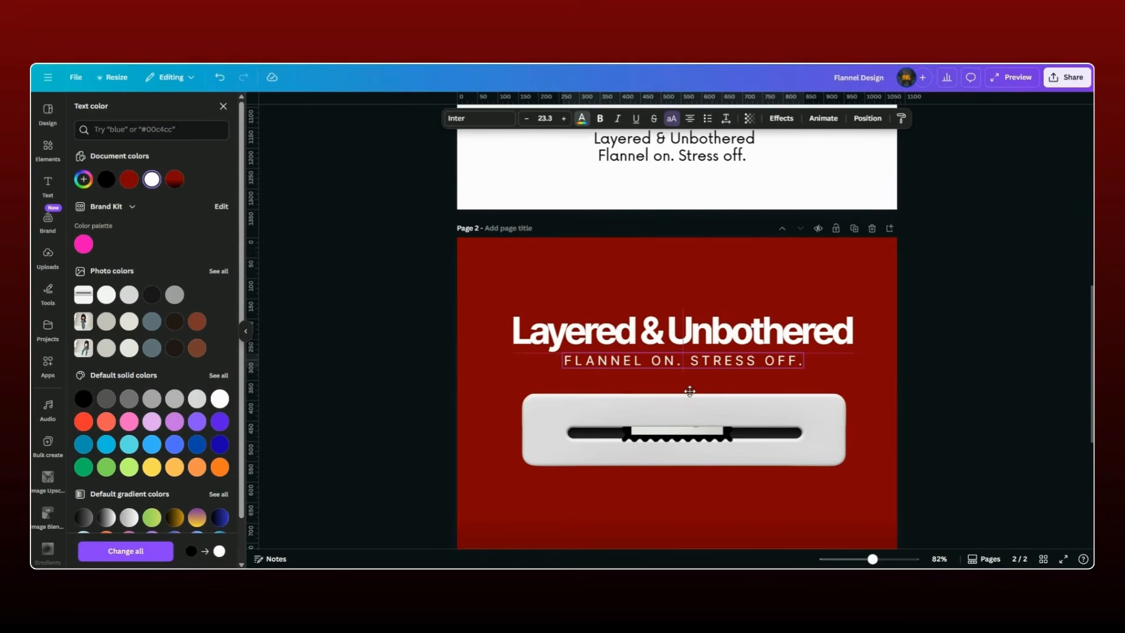
- Bring the photo of the pointing model from page 1 to below the machine on page 2 and remove its background
scroll(691, 387, up, 10)
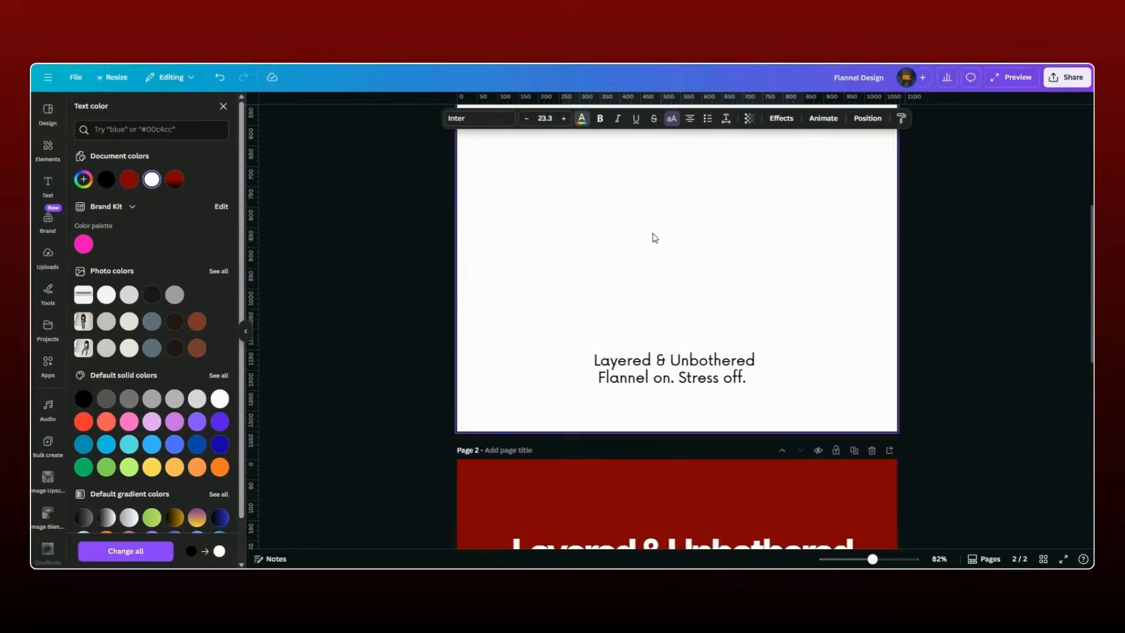
click(691, 269)
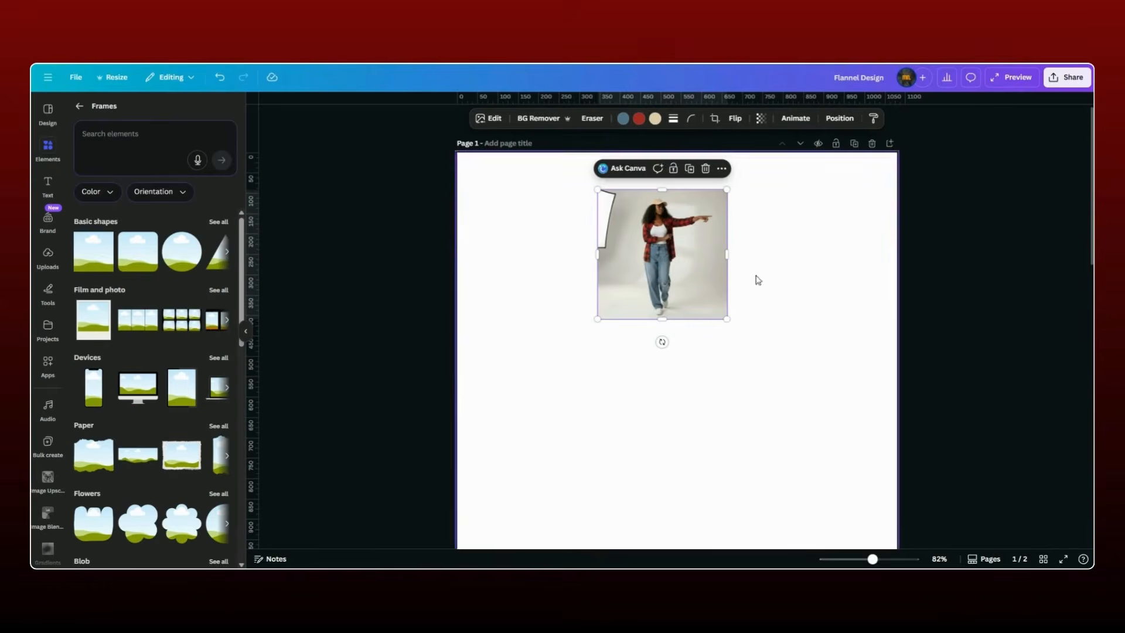
scroll(658, 324, down, 2)
drag(659, 282, 571, 419)
scroll(563, 340, down, 10)
click(538, 118)
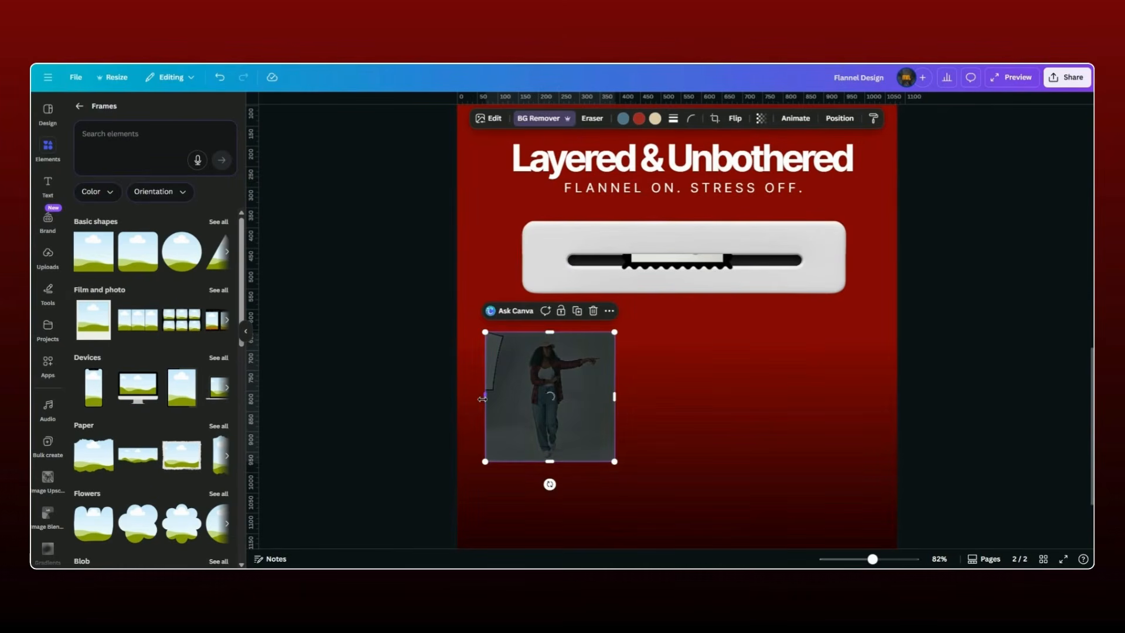
- Enlarge the cut-out pointing model and position it along the page's left edge, overlapping the machine's lower-left corner
drag(482, 399, 523, 364)
scroll(472, 359, down, 3)
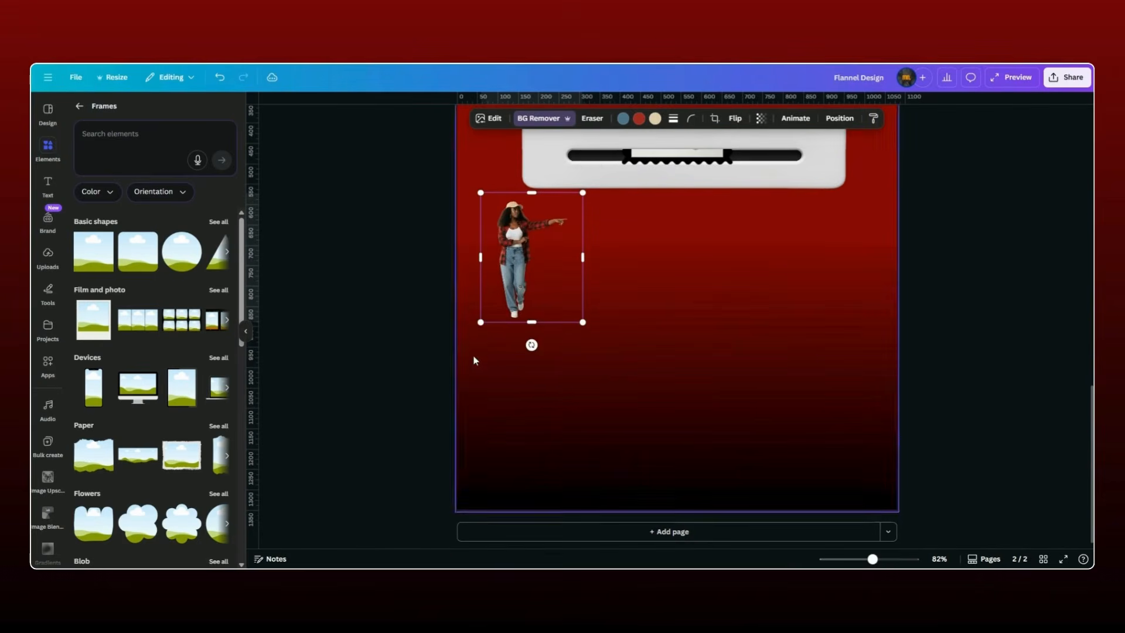
drag(481, 322, 377, 452)
drag(501, 384, 564, 339)
drag(645, 396, 593, 407)
click(1002, 344)
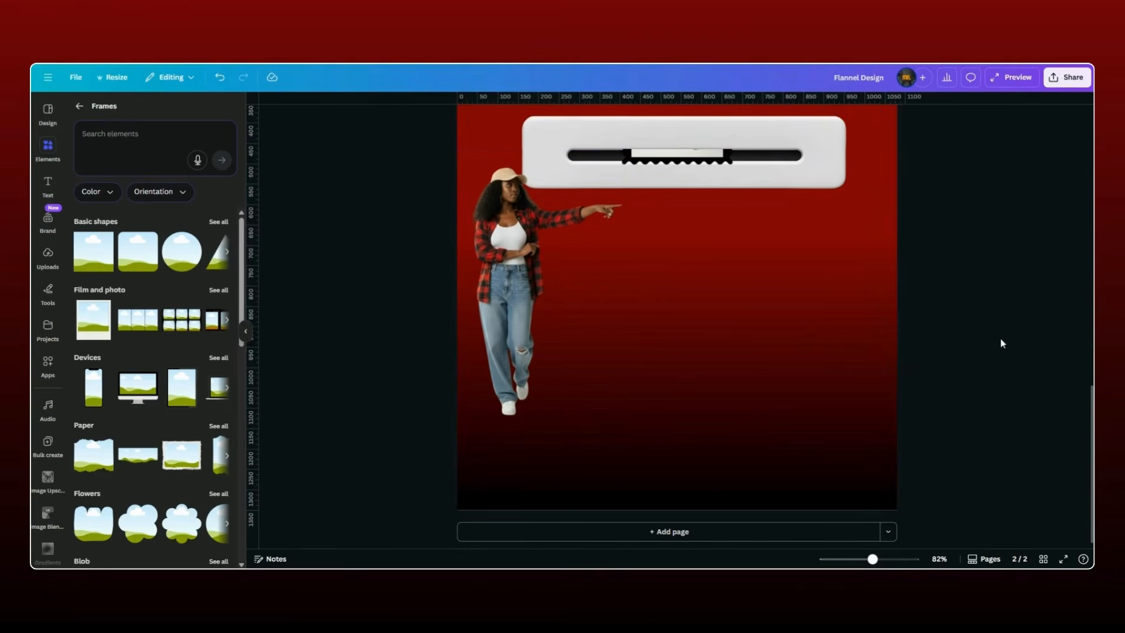
- Delete page 1 with the leftover source photo and text
drag(873, 560, 853, 560)
scroll(779, 289, up, 5)
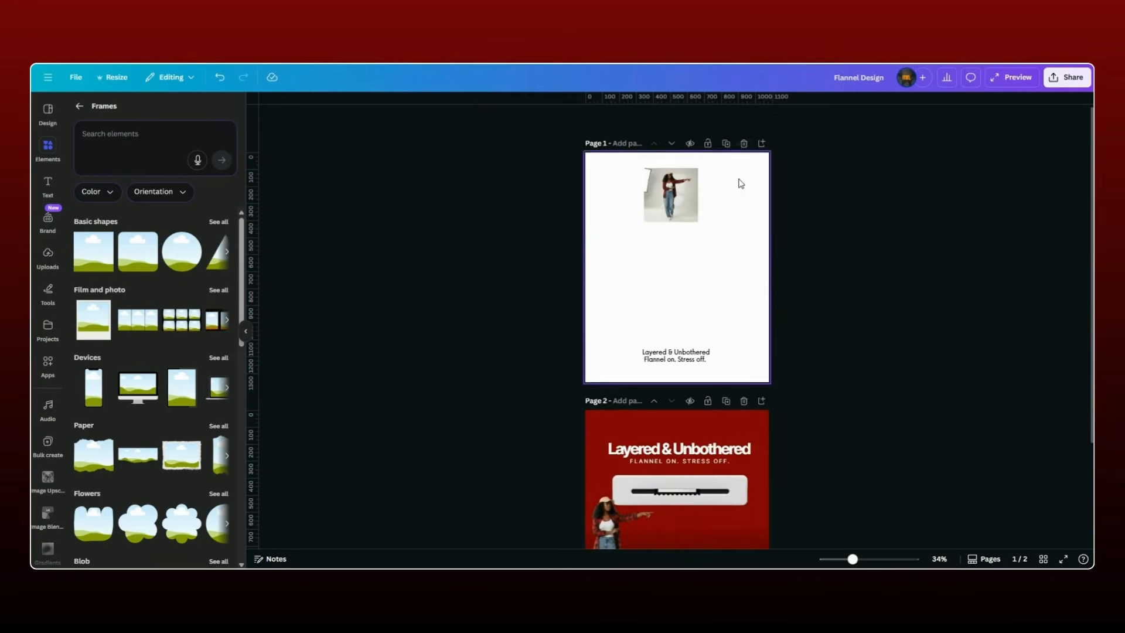
click(744, 143)
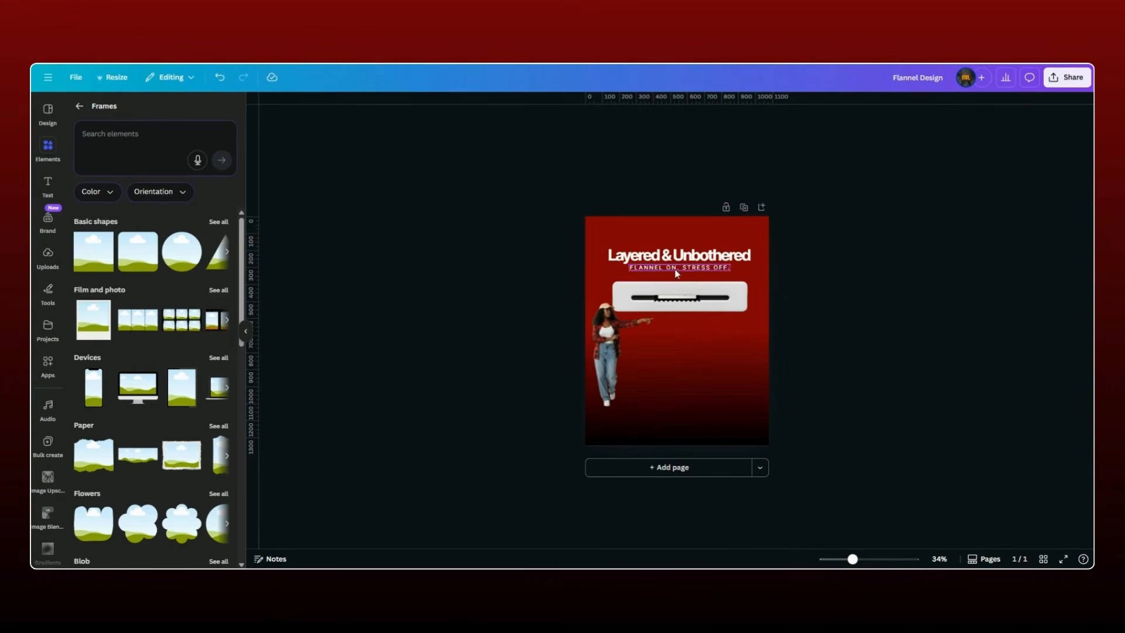
- Show the page thumbnails and duplicate the remaining design page
click(988, 562)
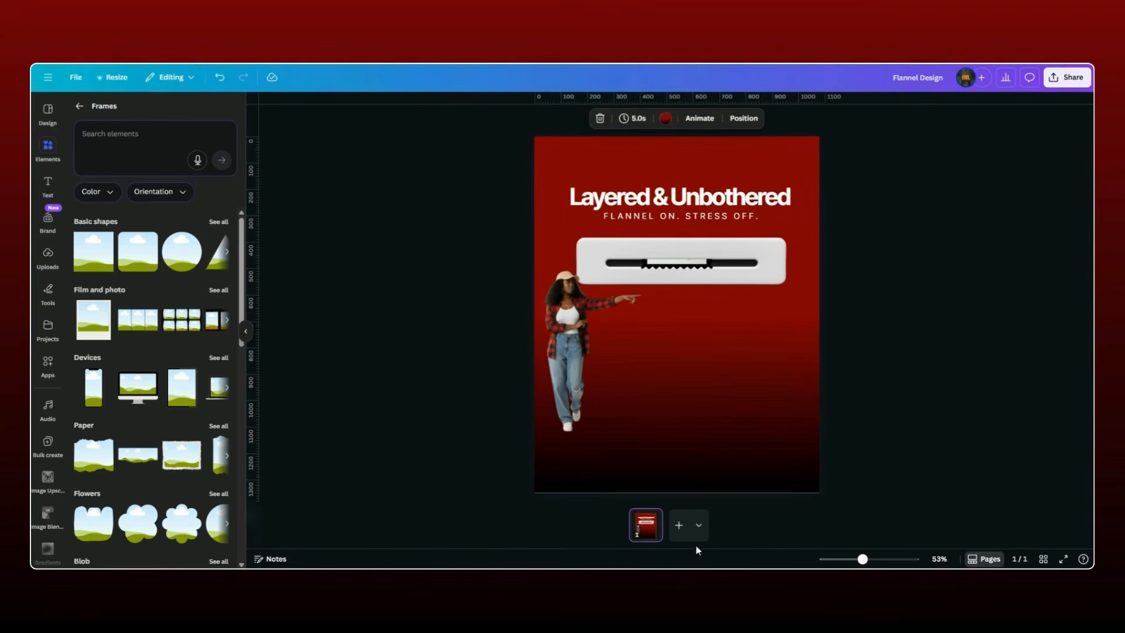
click(650, 519)
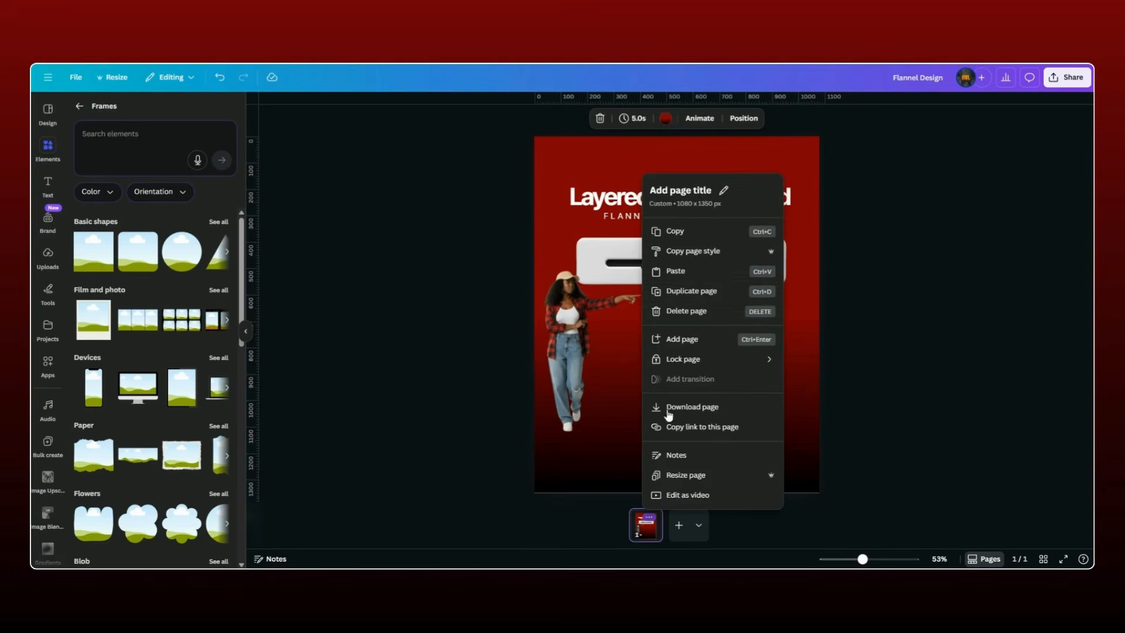
click(680, 294)
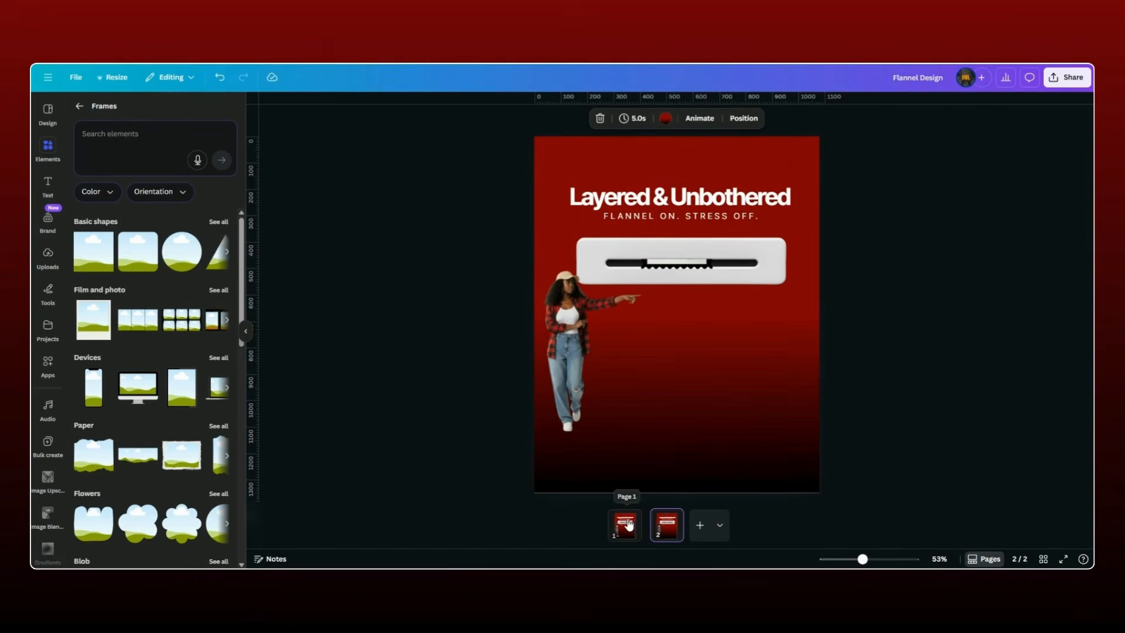
- On page 2, slide the photo strip straight down until one full photo hangs below the machine's slot
click(670, 519)
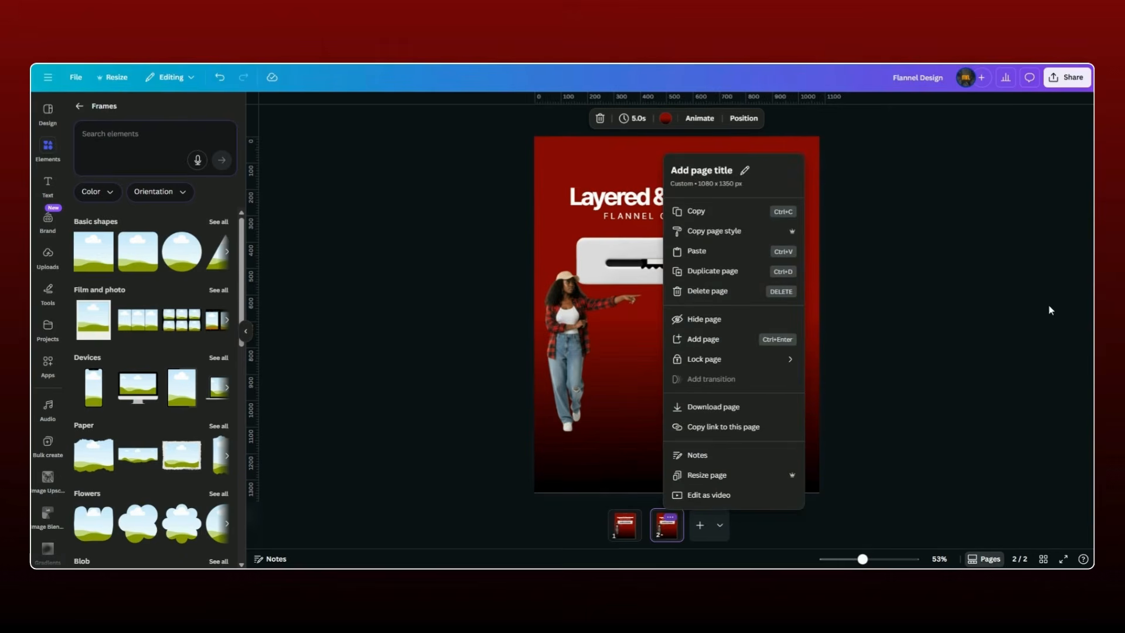
click(1009, 359)
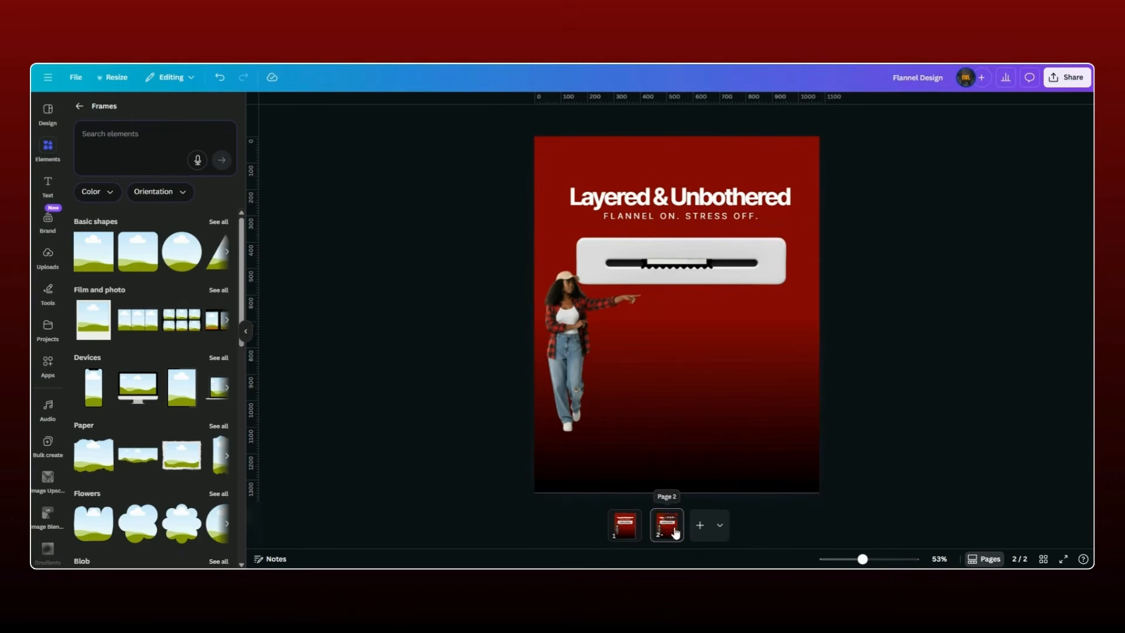
click(681, 268)
drag(681, 270, 681, 361)
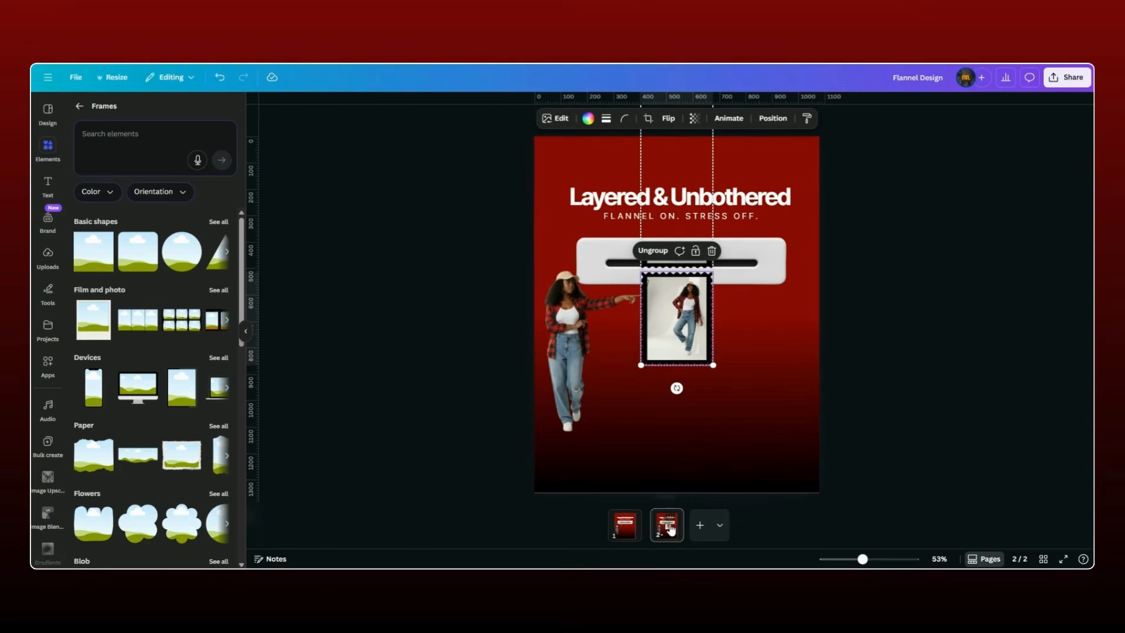
- Duplicate page 2 and slide the strip down on the copy until two full photos hang below the slot
click(671, 521)
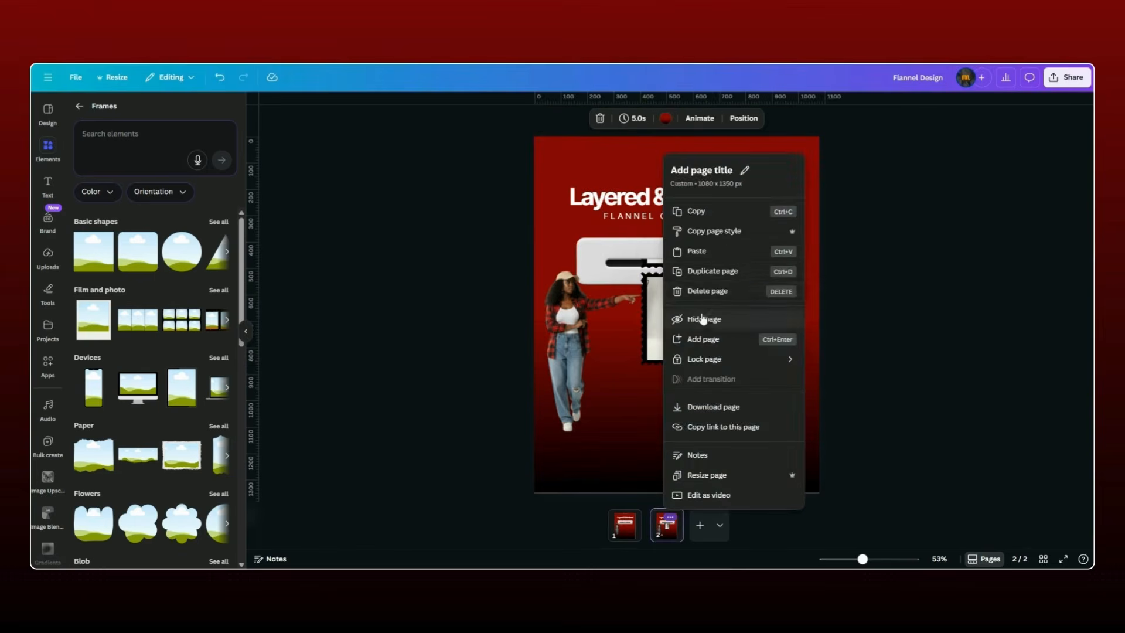
click(710, 280)
click(695, 299)
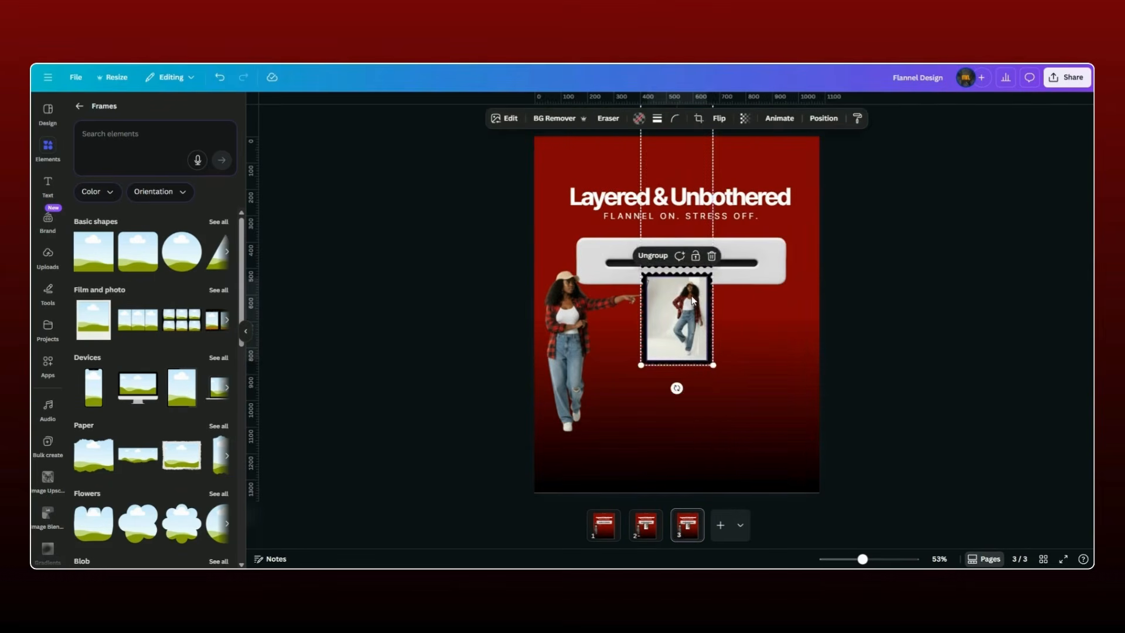
drag(694, 299, 693, 396)
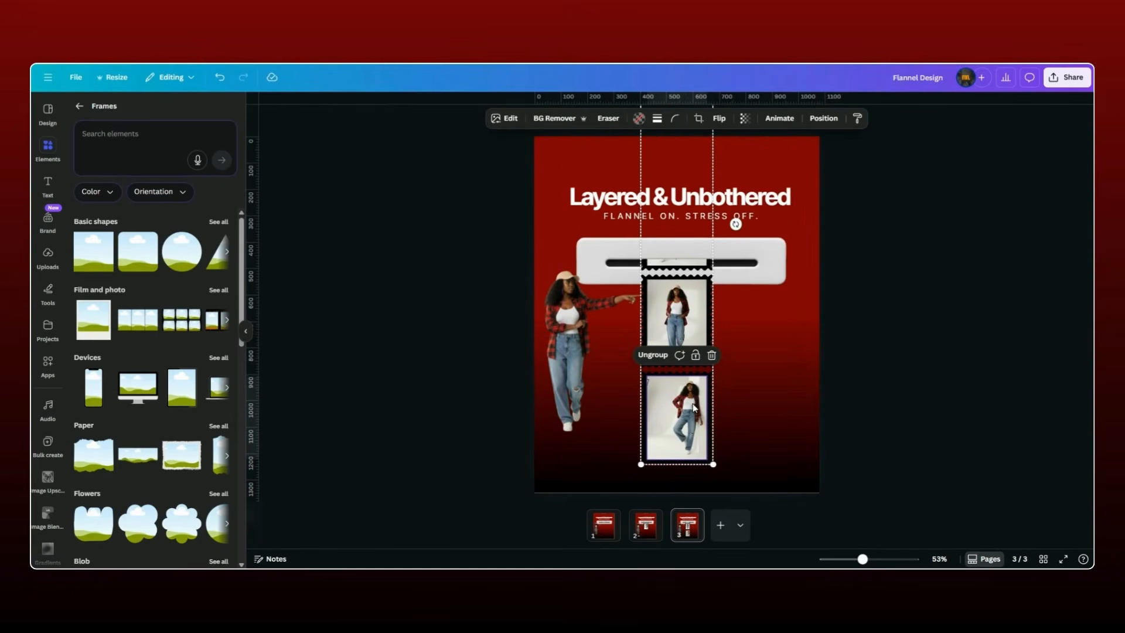
- Duplicate page 3 and lower the strip by one photo on the copy, bringing the seated pose out below the slot
click(691, 520)
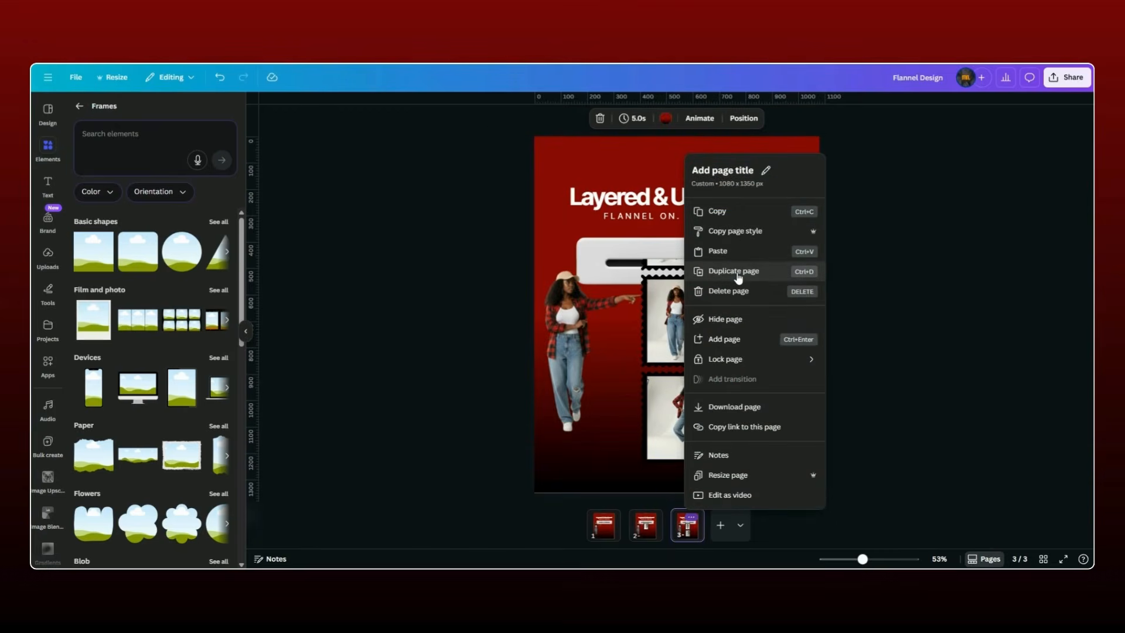
click(733, 270)
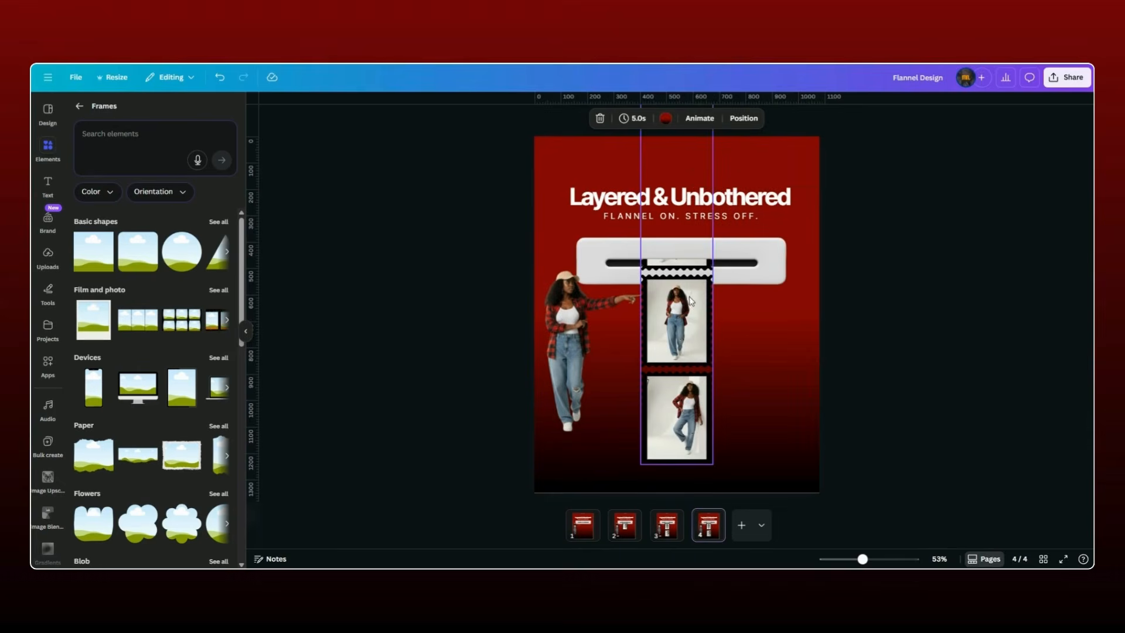
click(684, 325)
drag(684, 326, 687, 390)
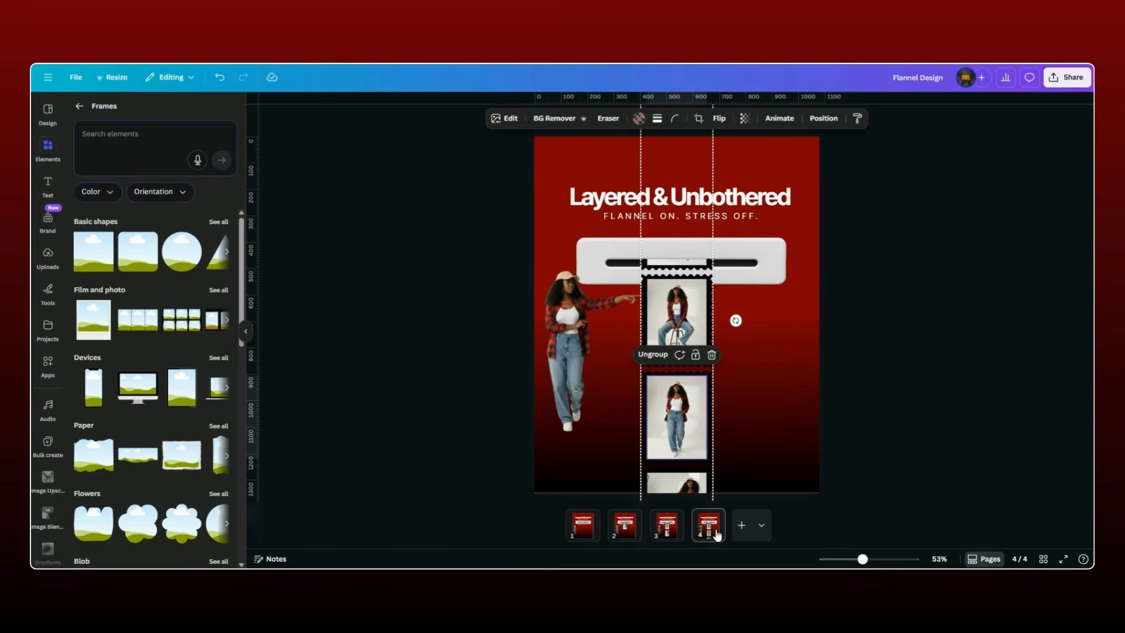
- Duplicate page 4 and lower the strip on the copy so the seated pose becomes the second photo below the slot
click(713, 519)
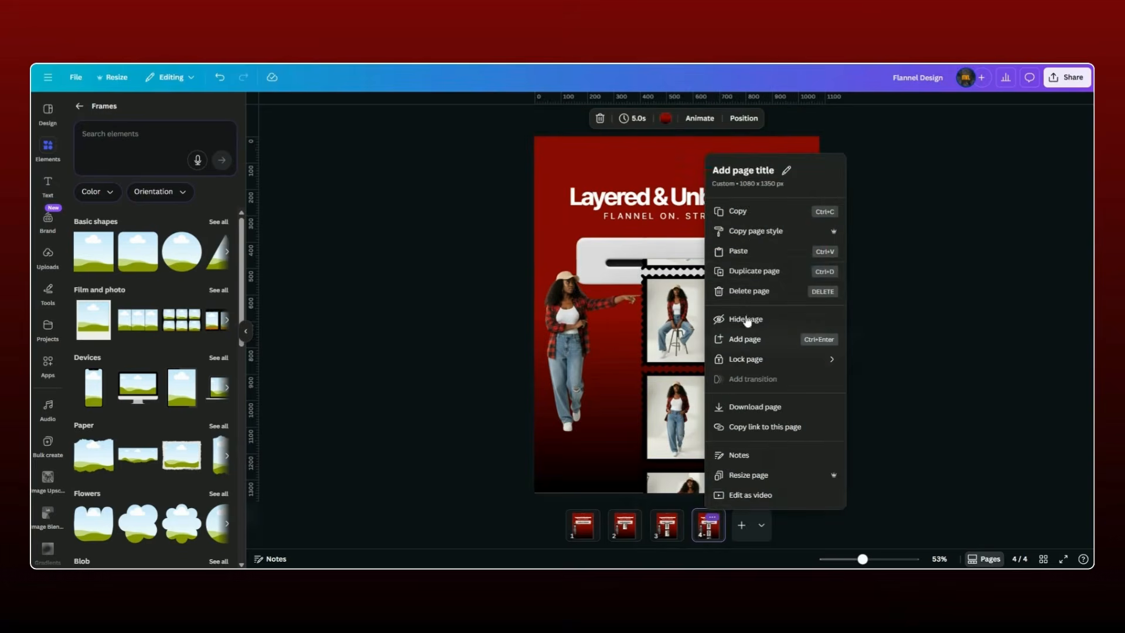
click(751, 270)
drag(688, 287, 686, 380)
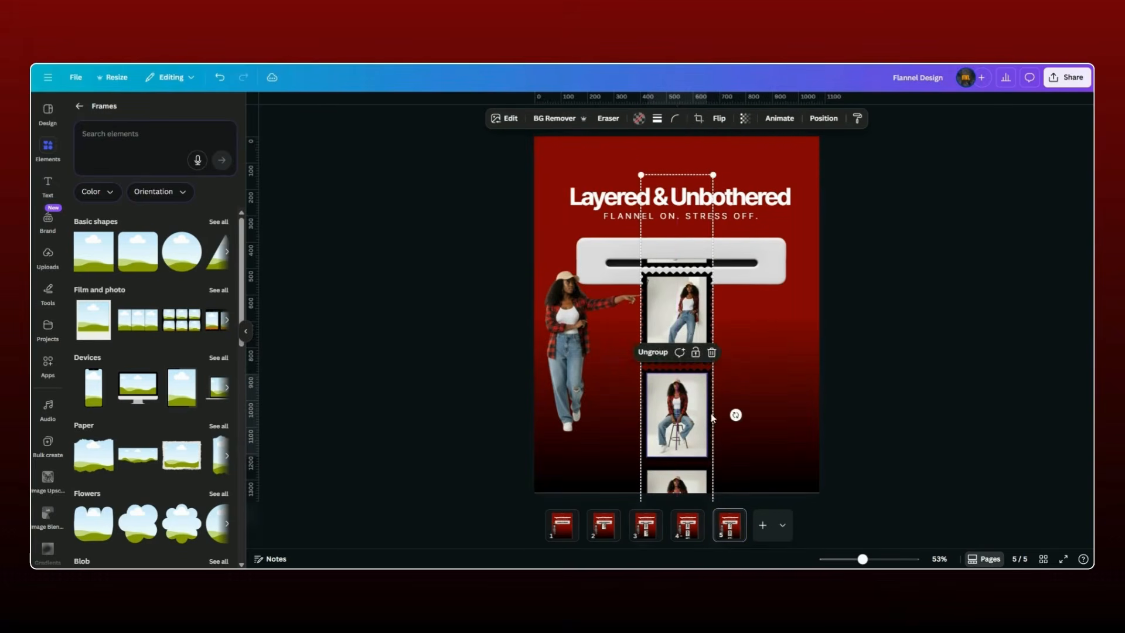
- Duplicate page 5 and lower the strip on the copy until its top edge meets the machine's slot
click(737, 516)
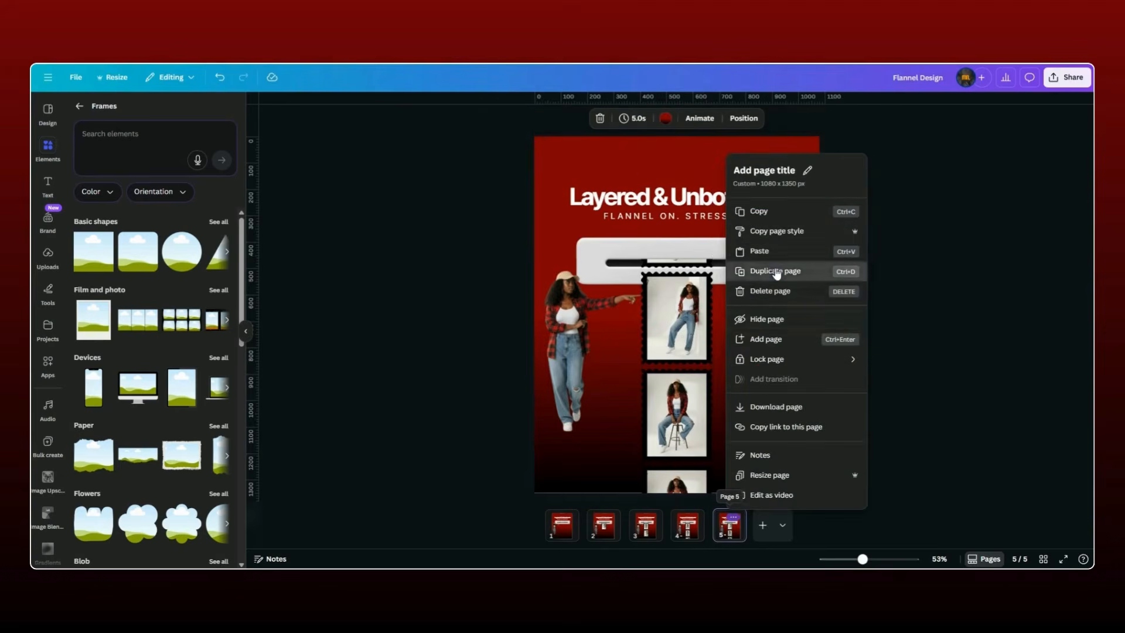
click(762, 272)
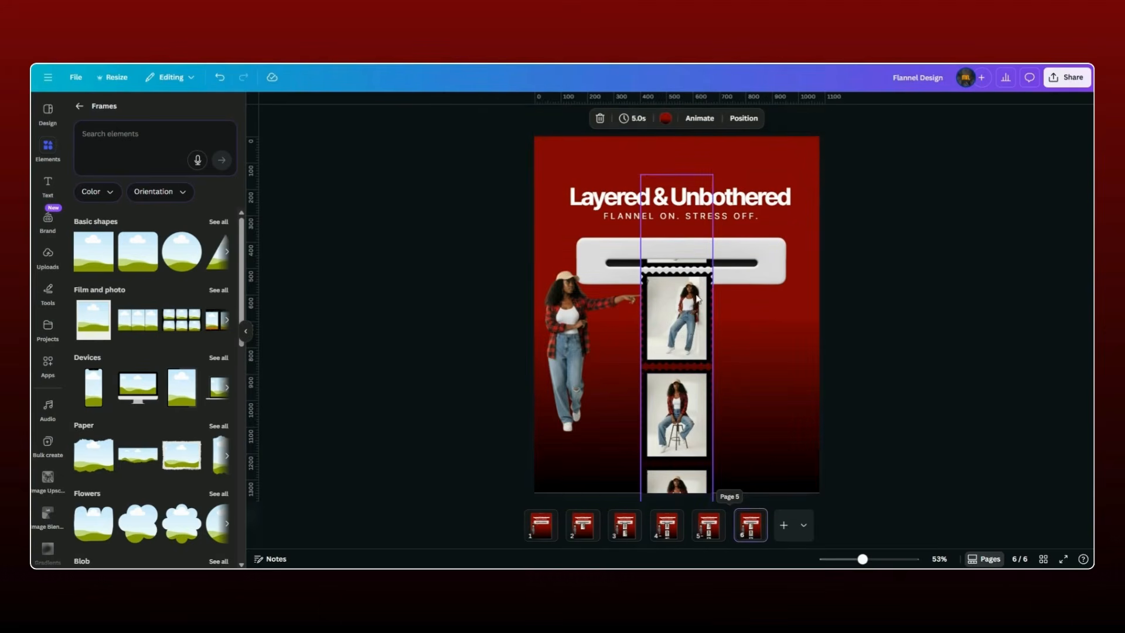
drag(699, 296, 706, 384)
click(921, 374)
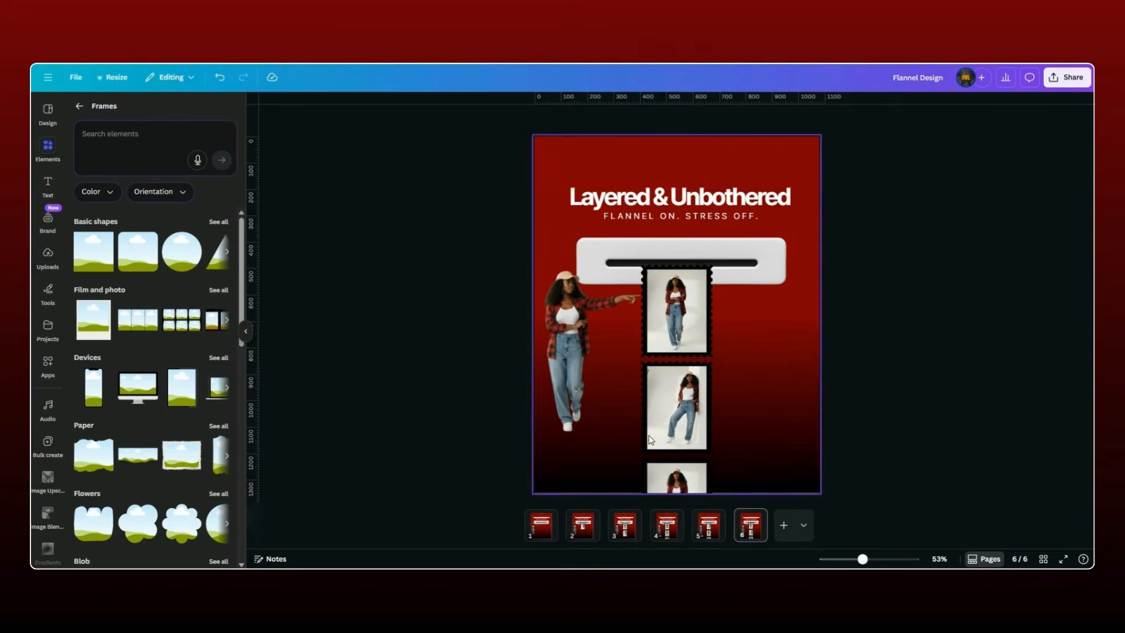
- Add a Match & Move transition between pages 1 and 2 and apply it between all pages
mouse_move(563, 538)
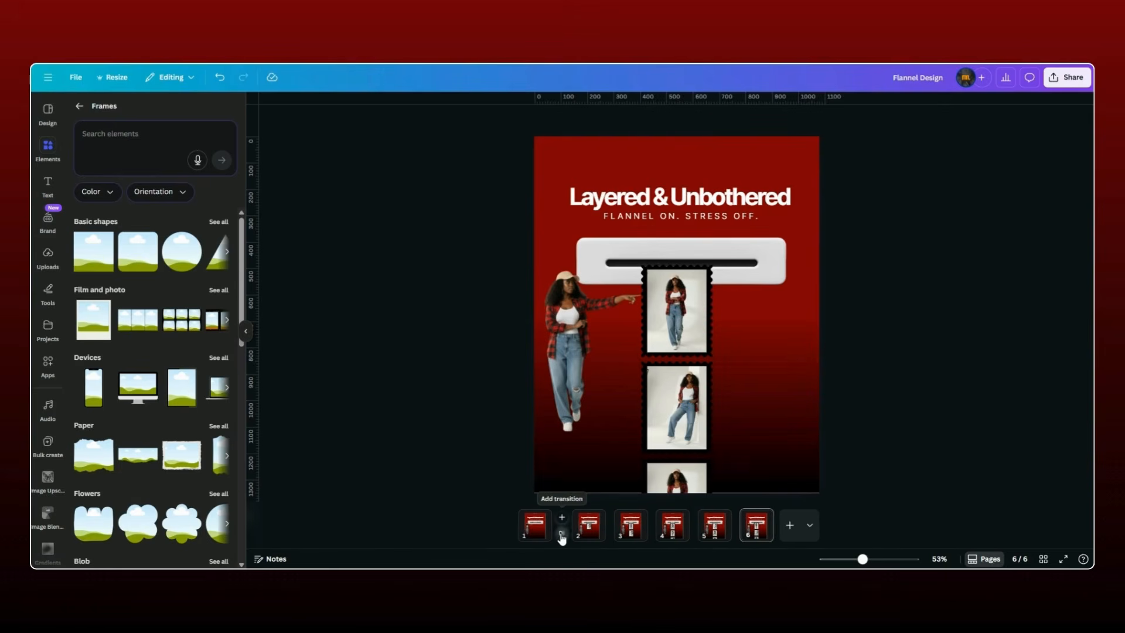
click(563, 535)
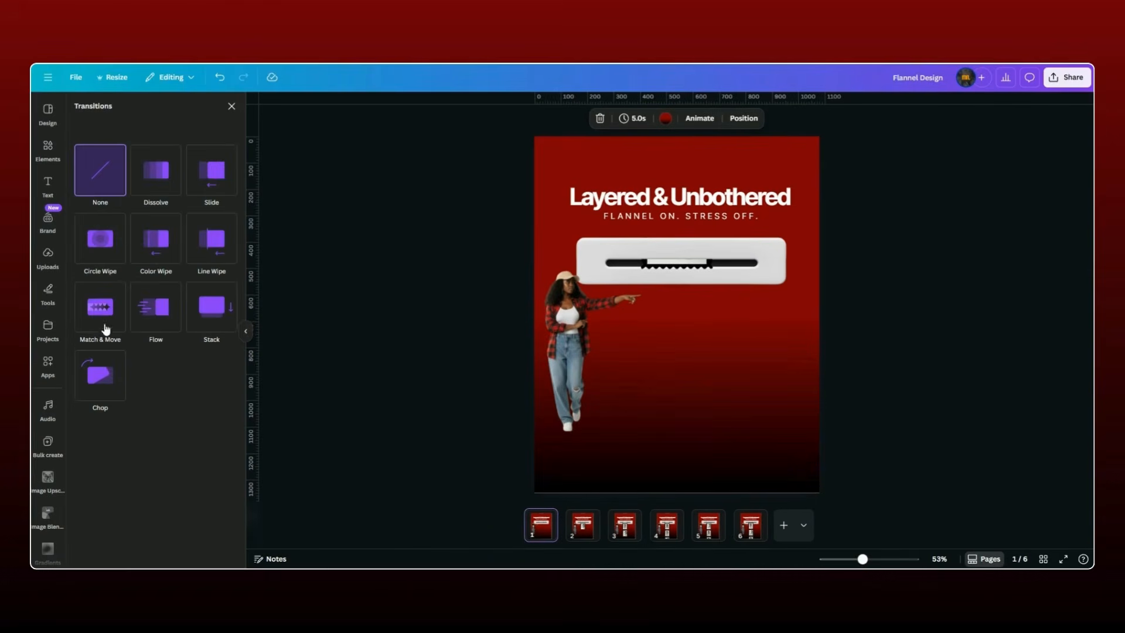
click(104, 324)
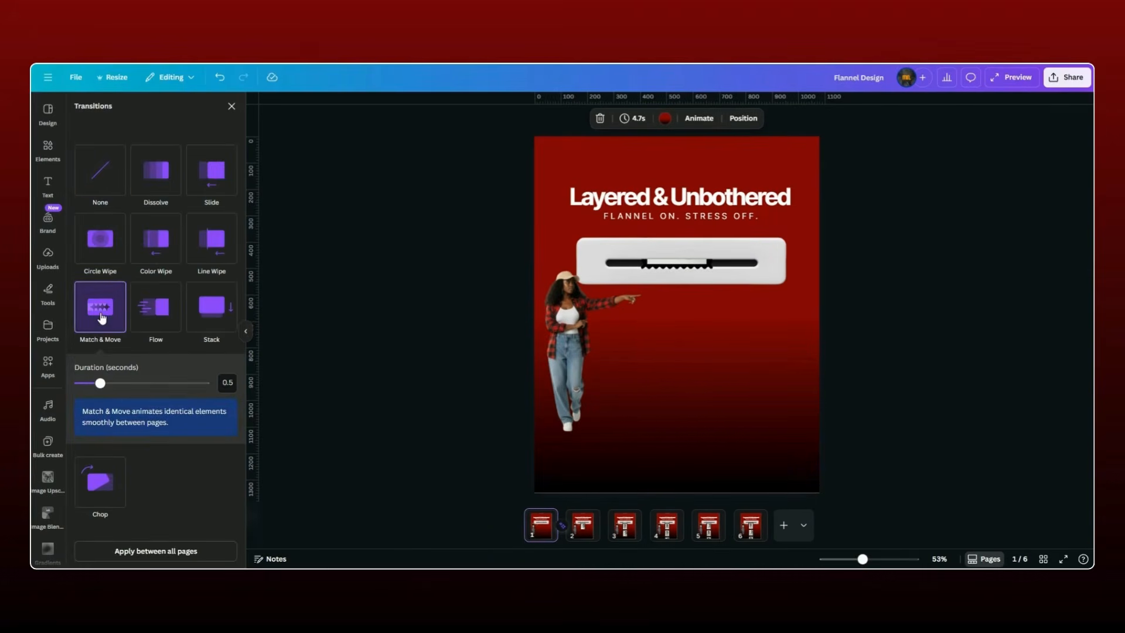
click(146, 557)
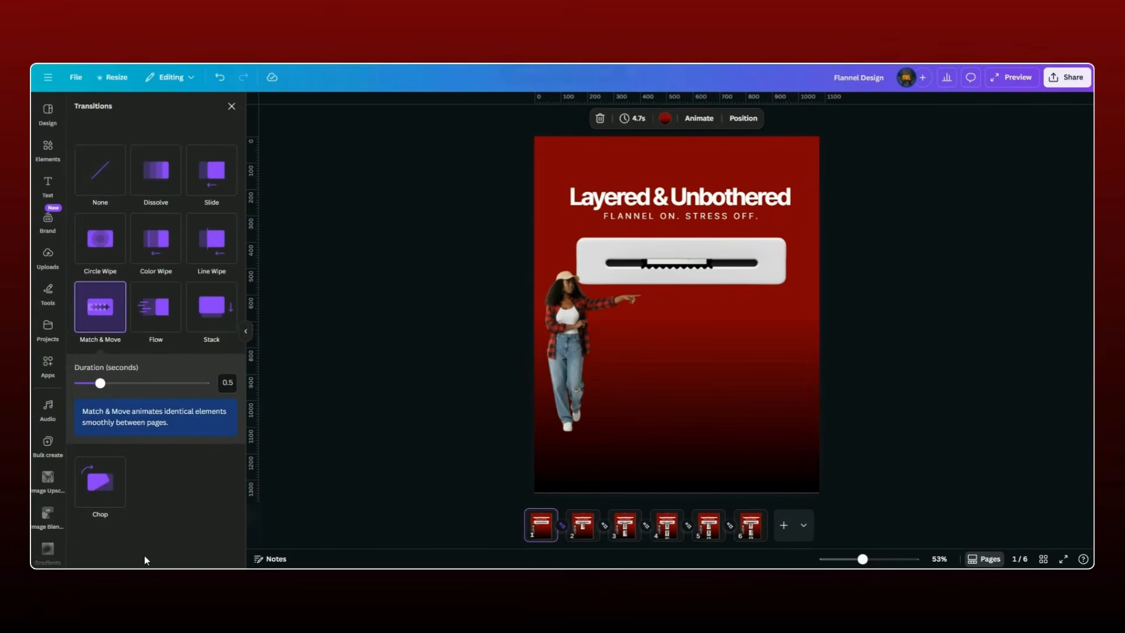
- Set the Match & Move duration after page 1 to 0.9 seconds and preview the animation
drag(101, 383, 121, 385)
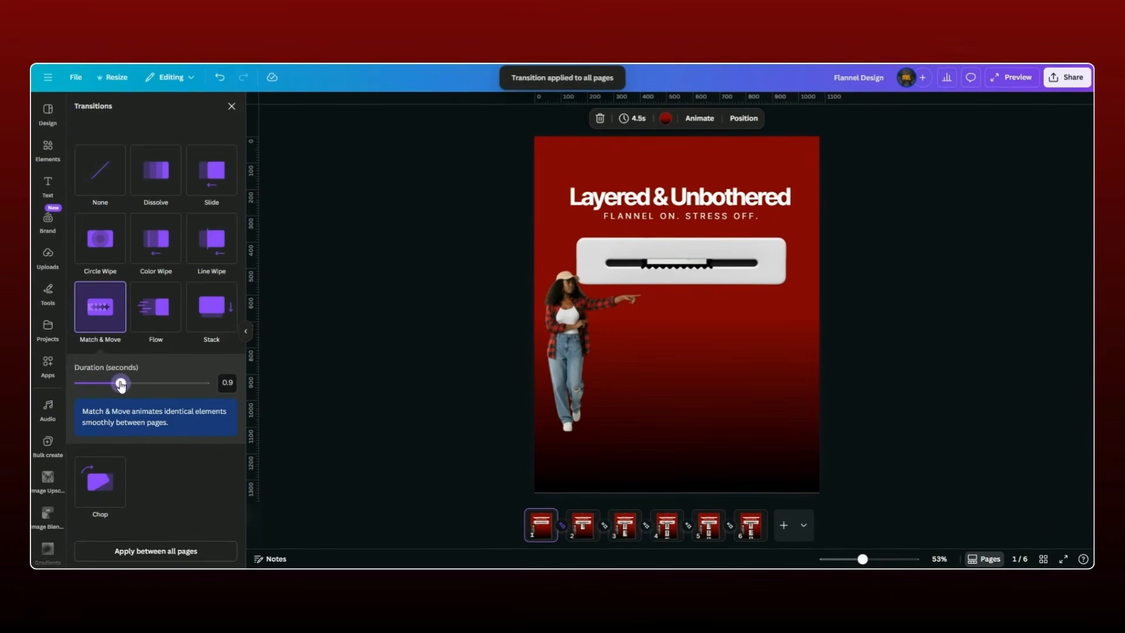
click(1014, 88)
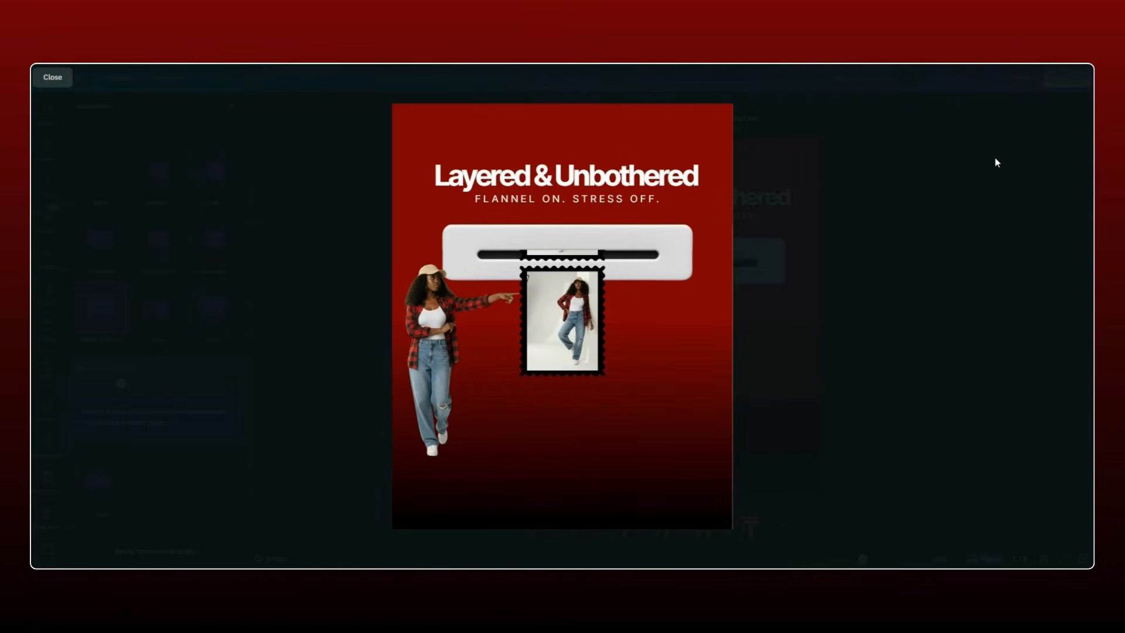
click(53, 76)
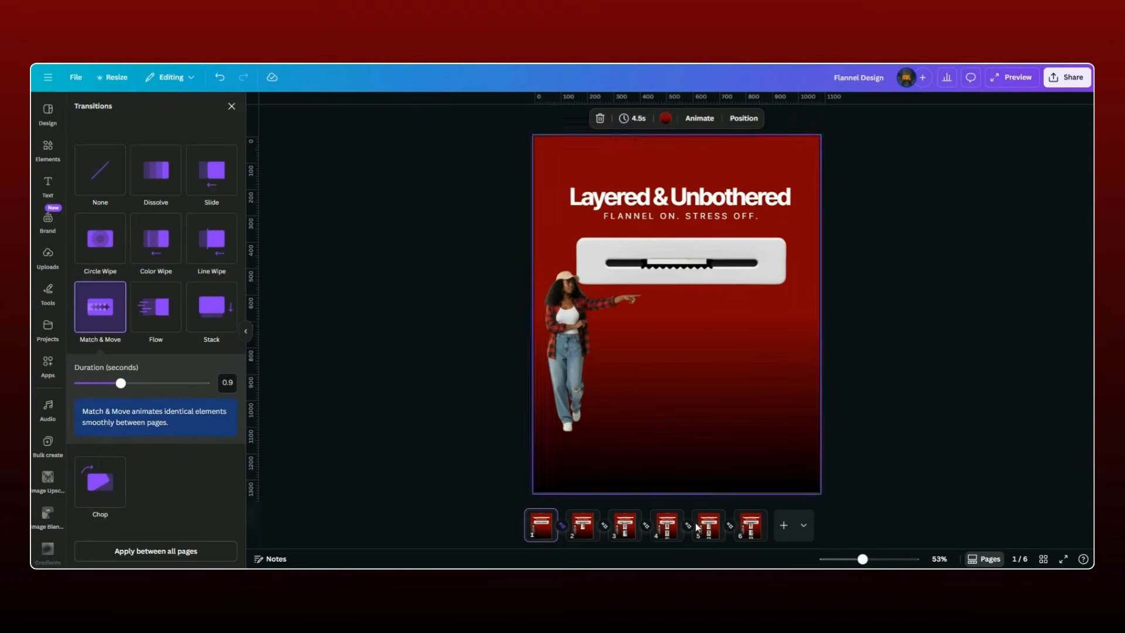
- Set page 2's timing to 2.0 seconds and apply it to all six pages
click(586, 526)
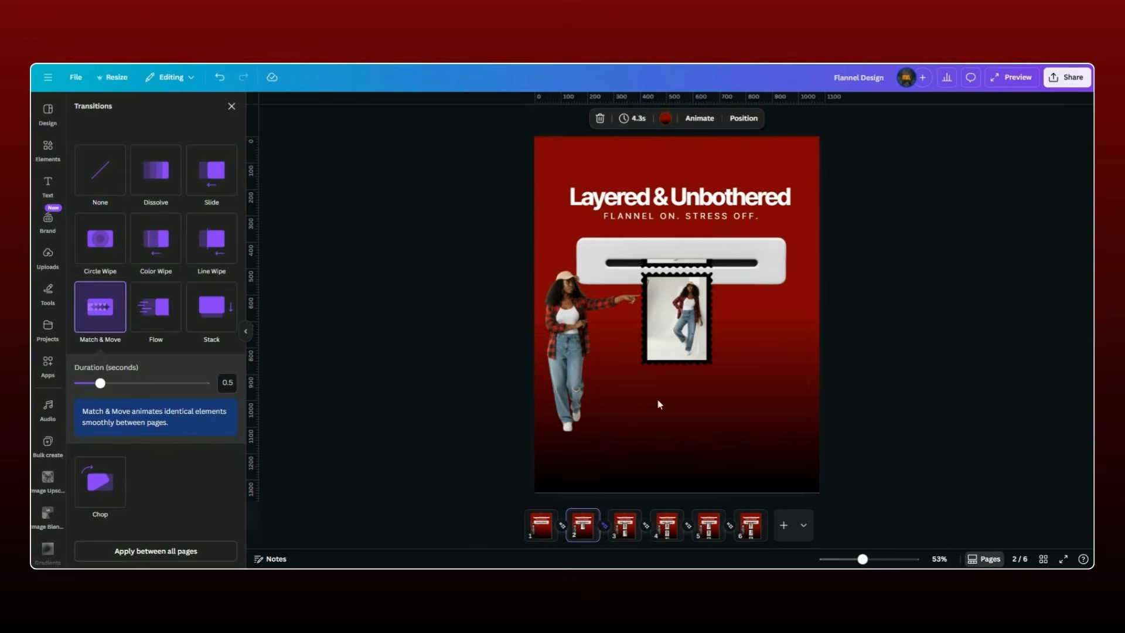
click(639, 120)
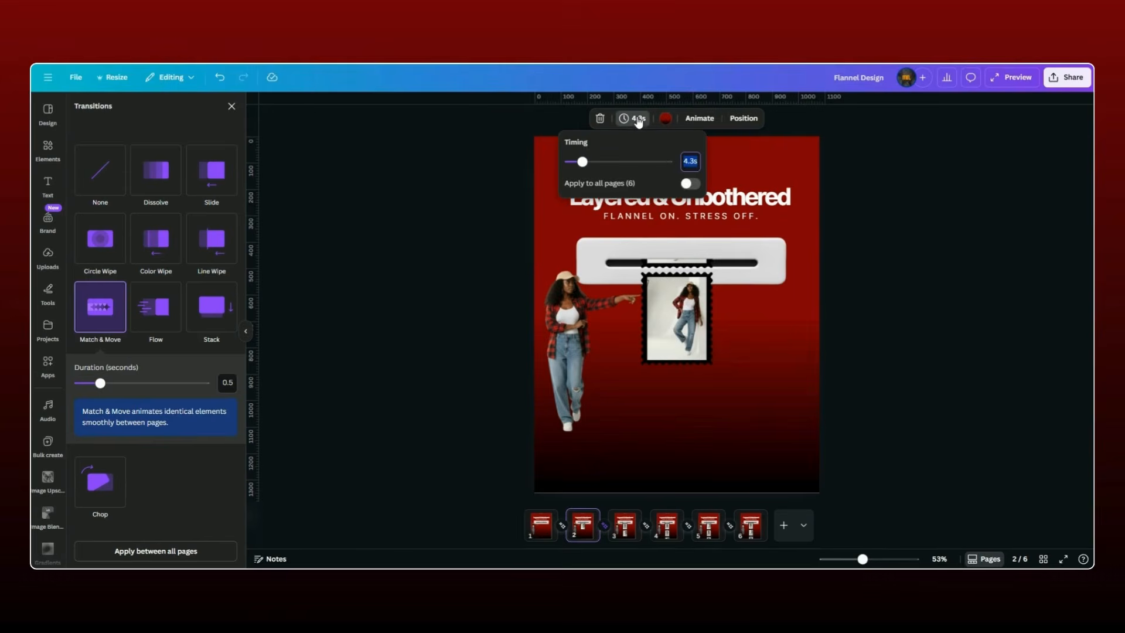
click(692, 186)
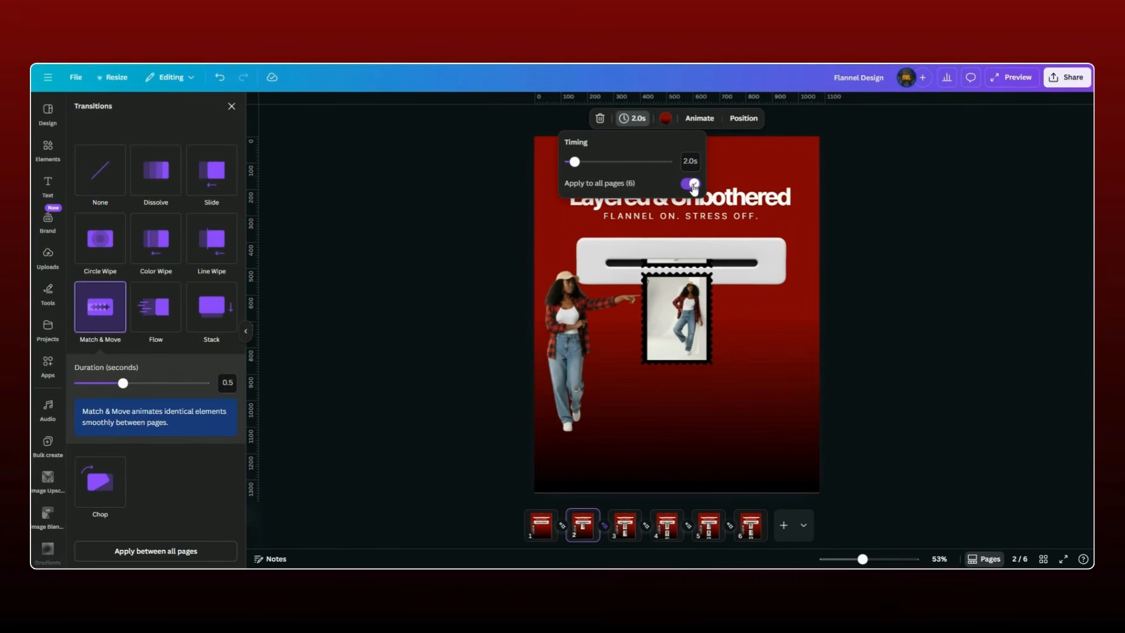
- Preview the full animation with the shortened page timing
click(894, 488)
click(1009, 77)
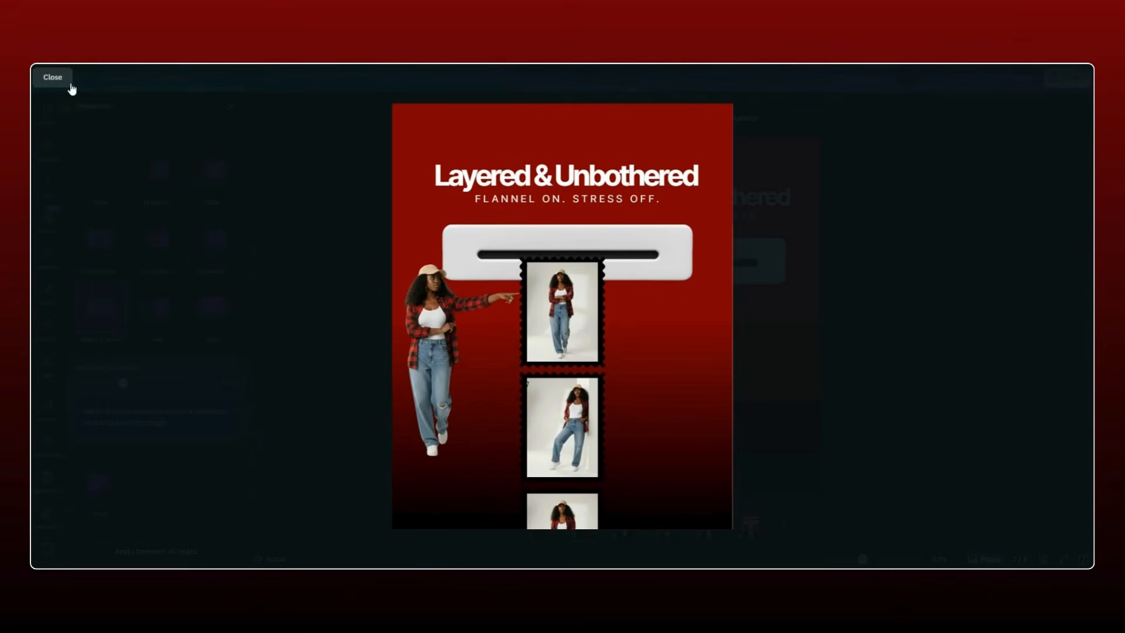
click(54, 79)
- Open the download settings for exporting pages 1-6 as an MP4 video
click(1063, 81)
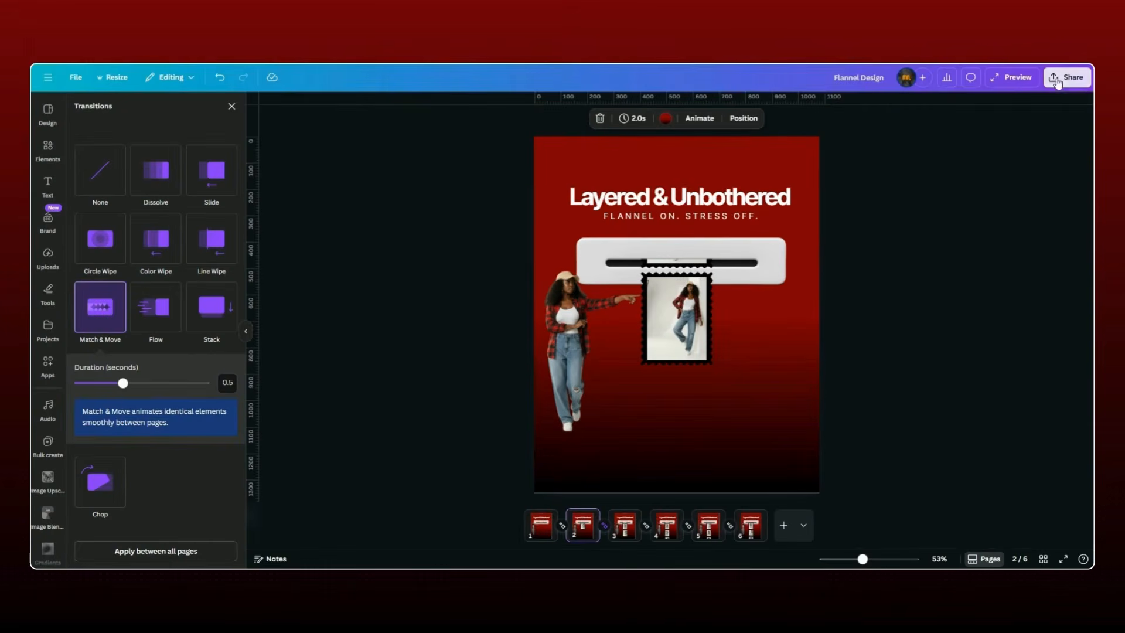
click(912, 283)
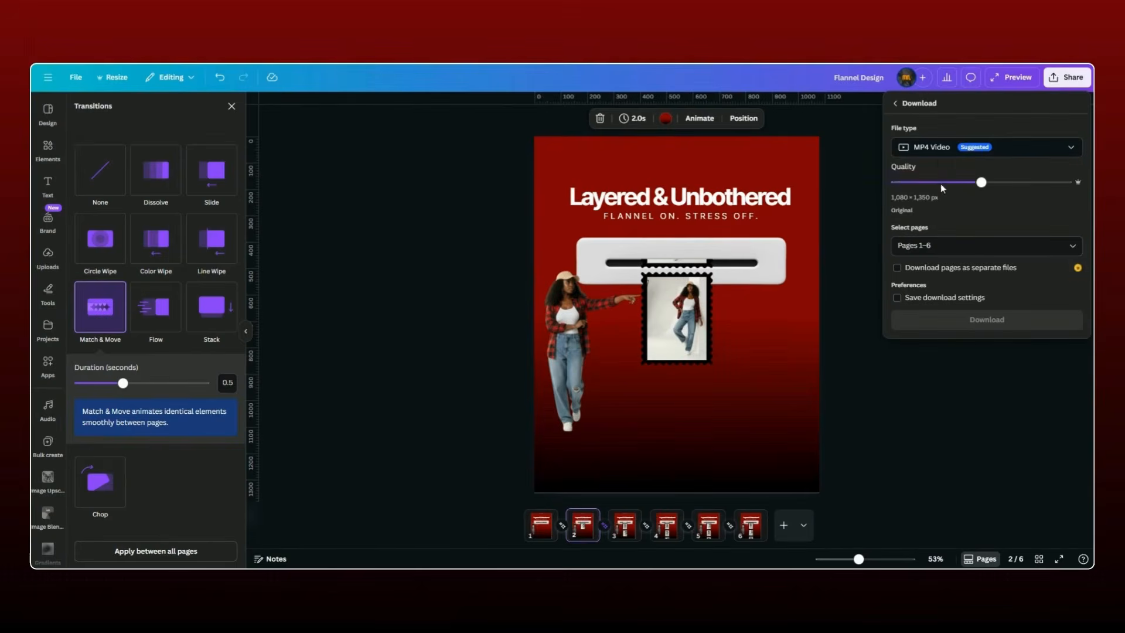